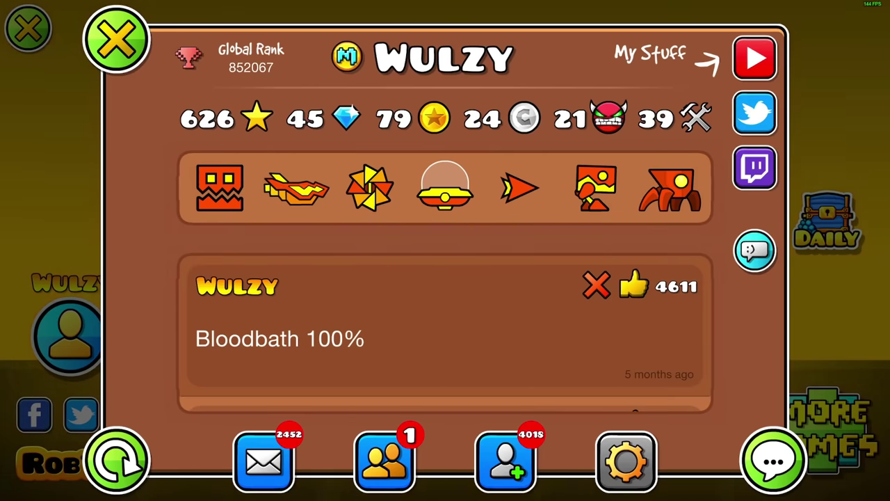
Close the profile and open the created level in the level editor.
{"action": "key", "text": "Escape"}
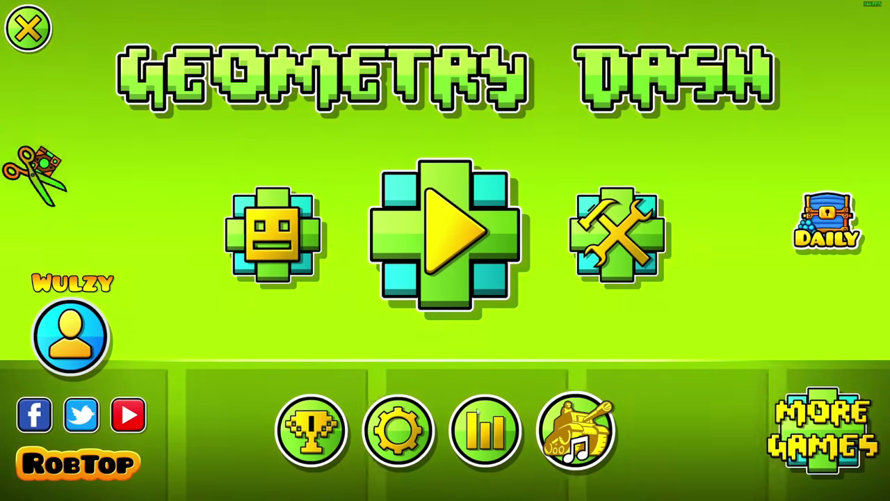
{"action": "left_click", "coordinate": [594, 236]}
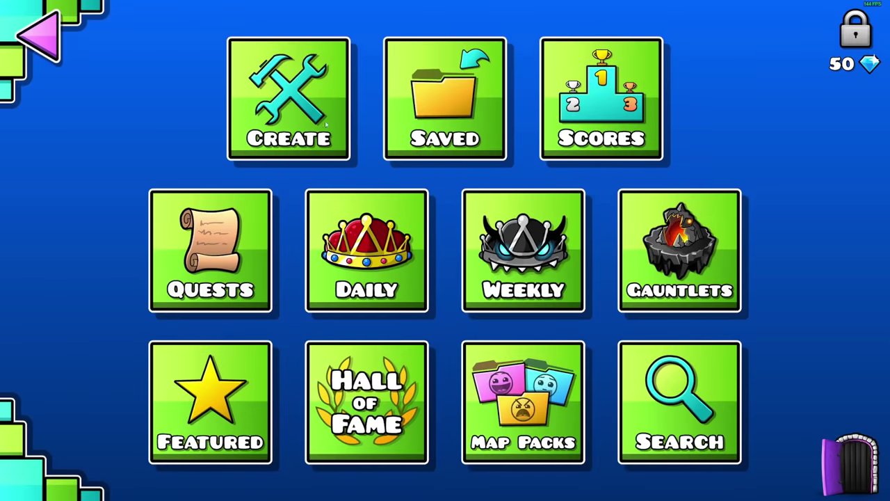
{"action": "left_click", "coordinate": [326, 124]}
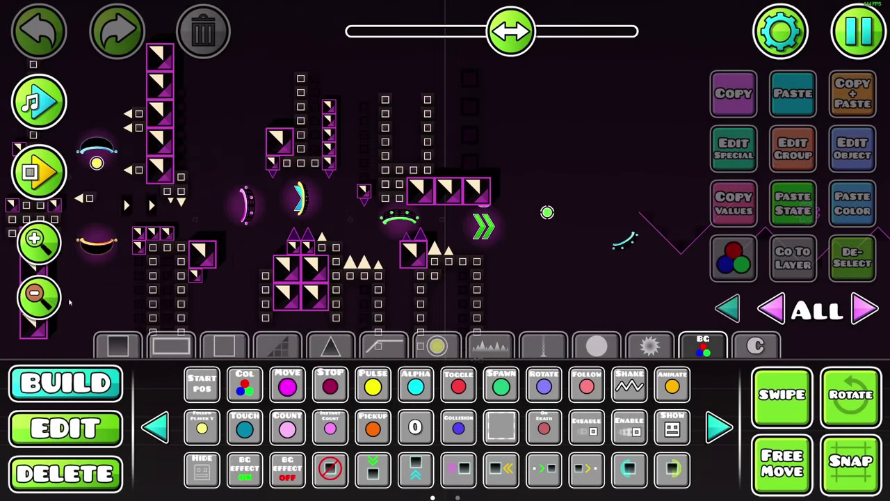
Examine the zigzag slope section after the speed portal, selecting one slope piece and deselecting it again.
{"action": "left_click_drag", "start_coordinate": [650, 269], "coordinate": [449, 248]}
{"action": "left_click_drag", "start_coordinate": [538, 263], "coordinate": [377, 253]}
{"action": "left_click_drag", "start_coordinate": [539, 279], "coordinate": [456, 270]}
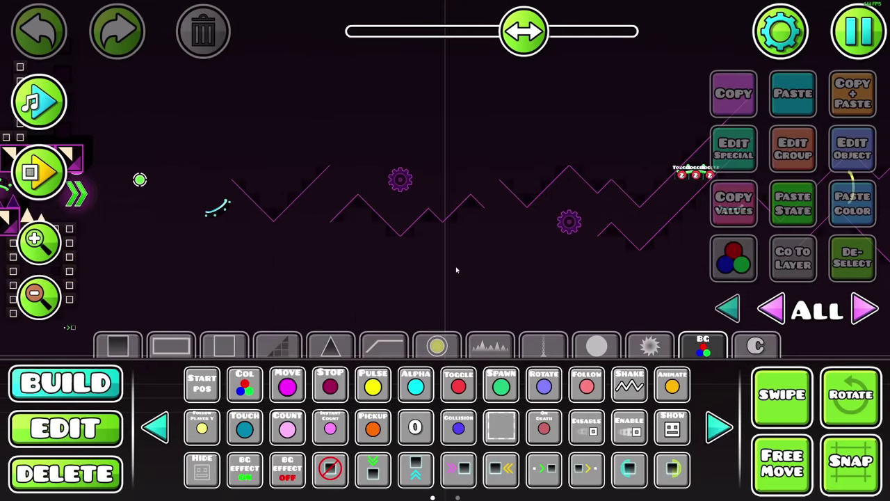
{"action": "left_click", "coordinate": [39, 240]}
{"action": "key", "text": "2"}
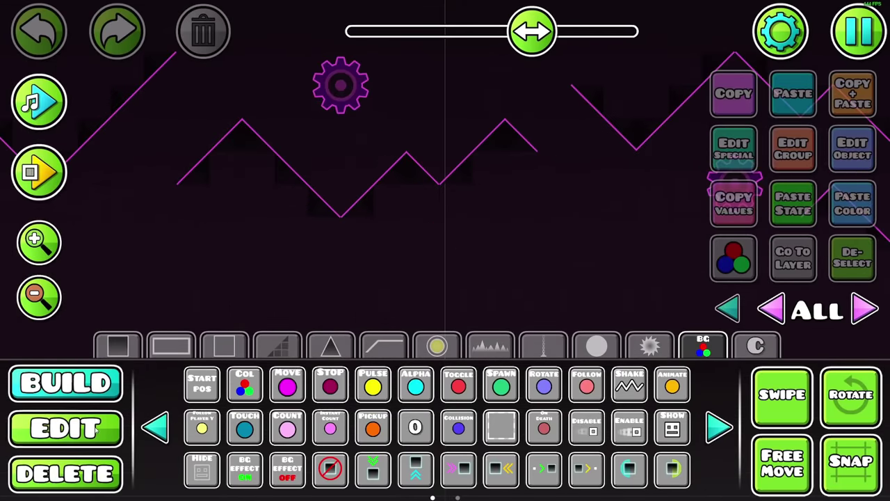
{"action": "left_click", "coordinate": [433, 178]}
{"action": "left_click_drag", "start_coordinate": [465, 228], "coordinate": [497, 292]}
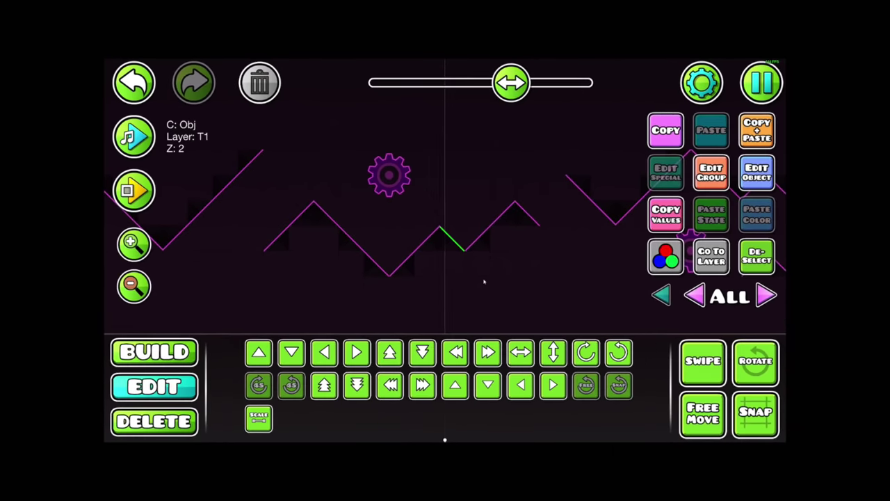
{"action": "left_click", "coordinate": [755, 258]}
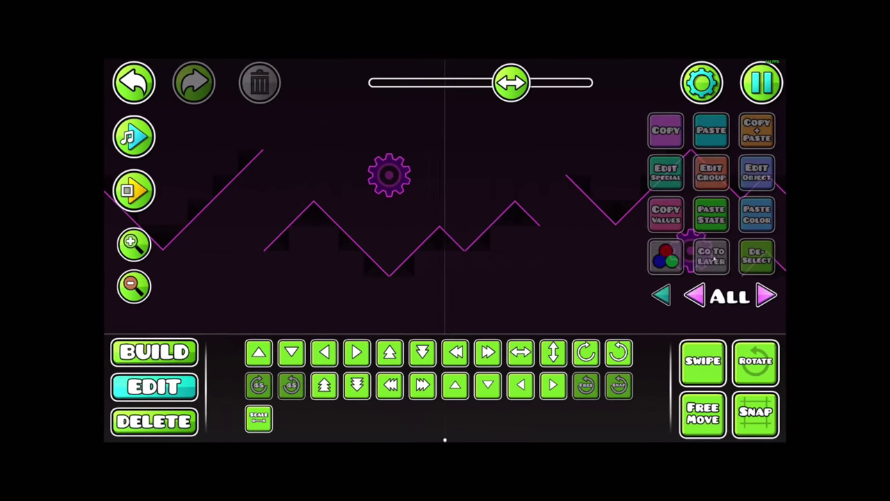
{"action": "left_click_drag", "start_coordinate": [584, 248], "coordinate": [386, 244]}
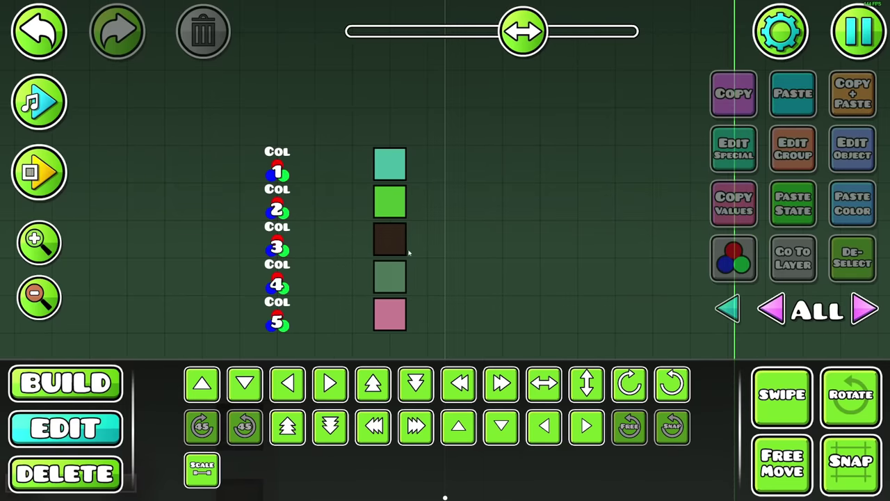
Inspect the settings of the colour trigger for channel 4, close them and deselect the trigger.
{"action": "left_click_drag", "start_coordinate": [465, 234], "coordinate": [455, 184]}
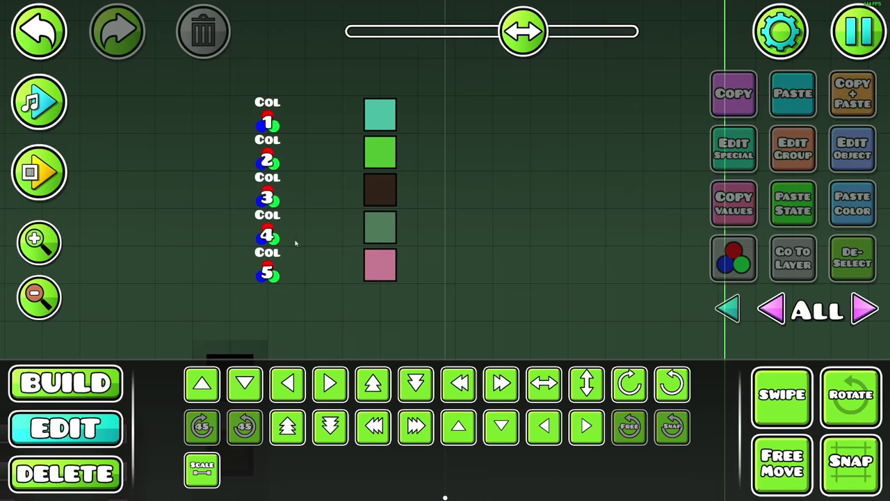
{"action": "left_click", "coordinate": [270, 235]}
{"action": "left_click", "coordinate": [845, 157]}
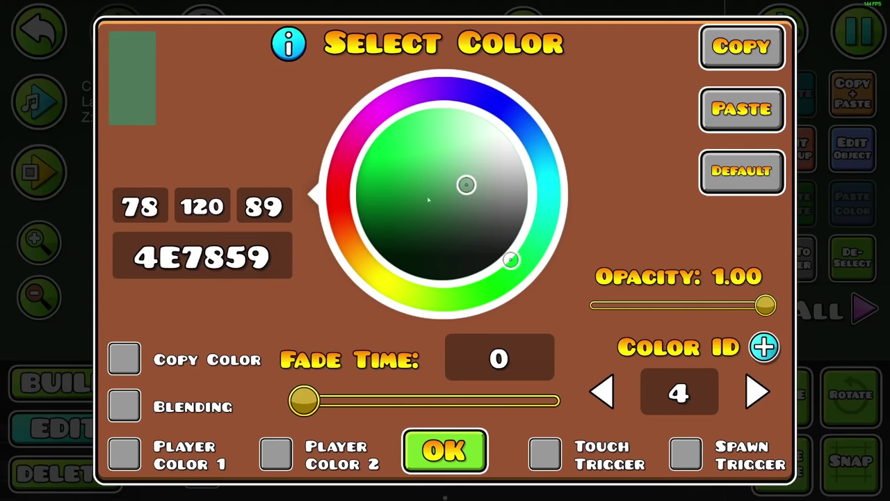
{"action": "key", "text": "Escape"}
{"action": "left_click", "coordinate": [853, 257]}
{"action": "mouse_move", "coordinate": [553, 278]}
{"action": "left_mouse_down"}
{"action": "mouse_move", "coordinate": [640, 279]}
{"action": "mouse_move", "coordinate": [556, 272]}
{"action": "left_mouse_up"}
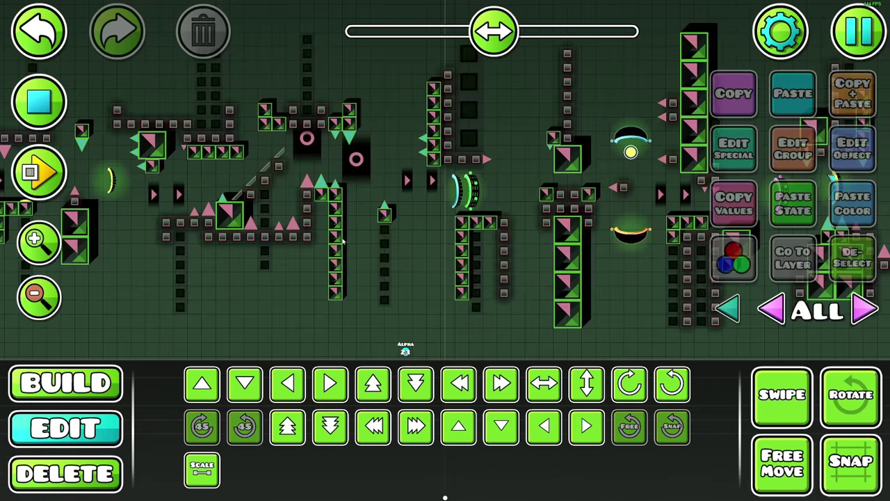
Switch the visible editor layer from all layers to layer 10 around the speed portal.
{"action": "left_click_drag", "start_coordinate": [342, 242], "coordinate": [798, 236]}
{"action": "left_click_drag", "start_coordinate": [70, 280], "coordinate": [841, 273]}
{"action": "left_click_drag", "start_coordinate": [175, 297], "coordinate": [371, 285]}
{"action": "scroll", "coordinate": [371, 285], "scroll_direction": "left", "scroll_amount": 3}
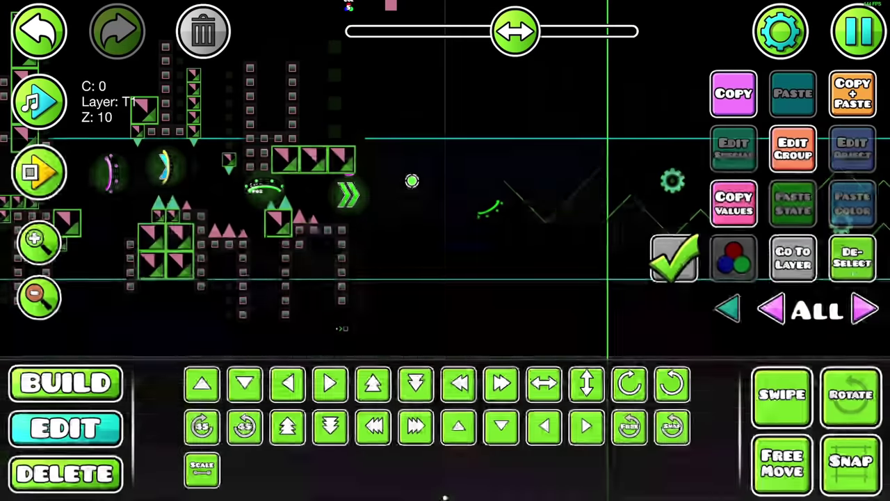
{"action": "left_click", "coordinate": [863, 310]}
{"action": "left_click", "coordinate": [863, 310]}
{"action": "left_click", "coordinate": [863, 310]}
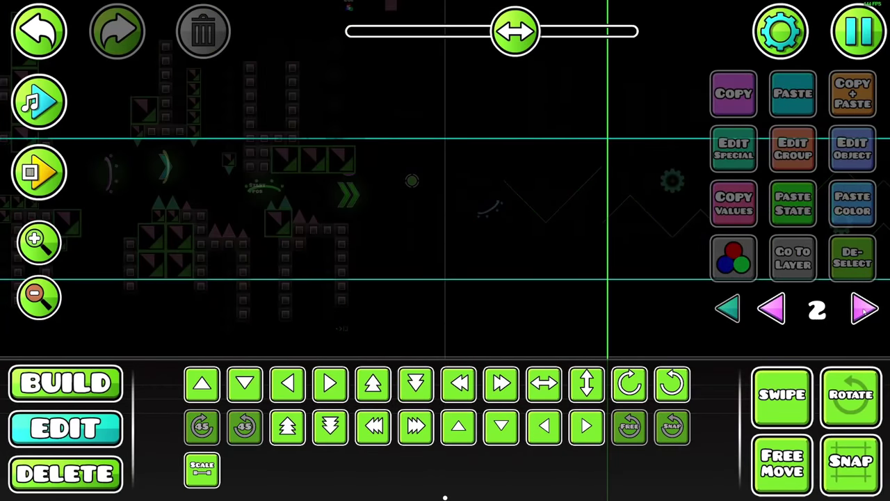
{"action": "left_click", "coordinate": [863, 309]}
{"action": "left_click", "coordinate": [863, 309]}
{"action": "left_click", "coordinate": [865, 310]}
{"action": "left_click", "coordinate": [865, 310]}
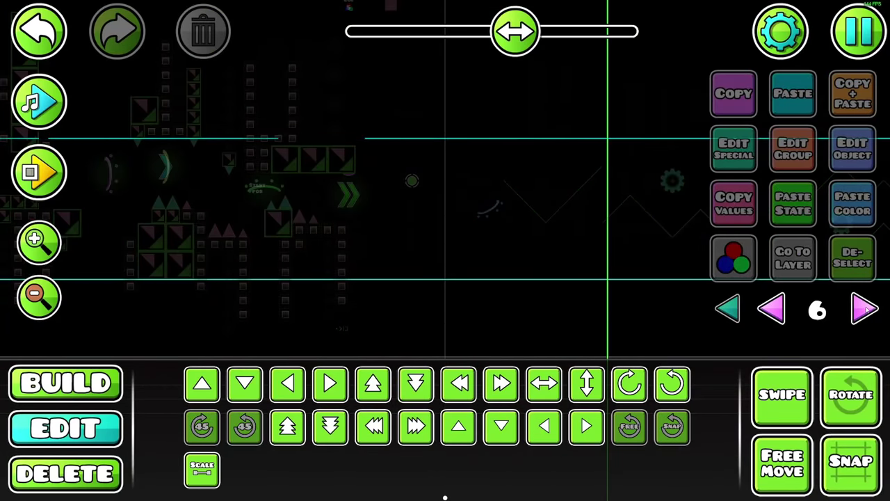
{"action": "left_click", "coordinate": [865, 310]}
{"action": "left_click", "coordinate": [865, 309]}
{"action": "left_click", "coordinate": [865, 310]}
{"action": "left_click", "coordinate": [865, 310]}
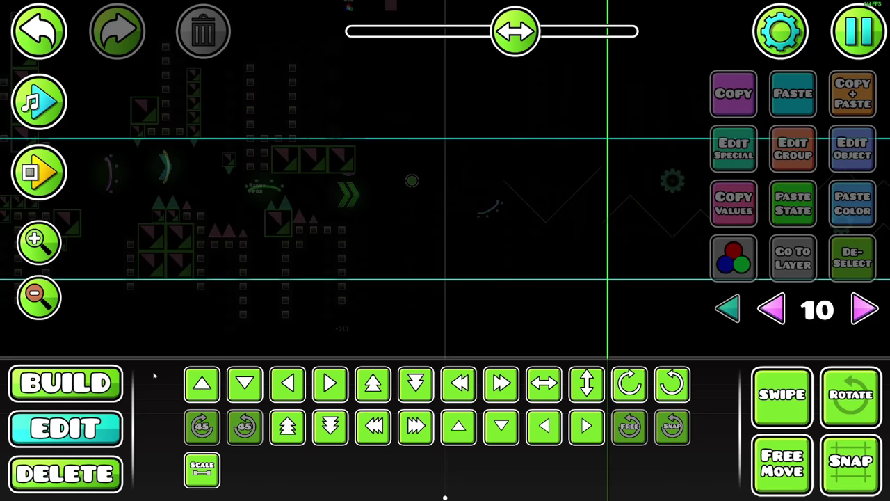
Build a narrow vertical pillar below the speed portal from solid blocks with fading gradient pieces at both ends.
{"action": "left_click", "coordinate": [106, 379]}
{"action": "left_click", "coordinate": [362, 387]}
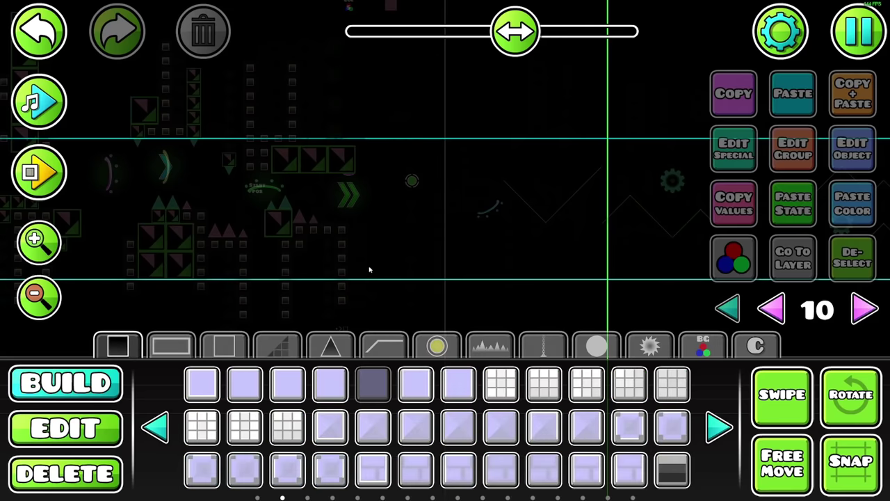
{"action": "left_click", "coordinate": [370, 264]}
{"action": "left_click", "coordinate": [468, 348]}
{"action": "left_click", "coordinate": [500, 468]}
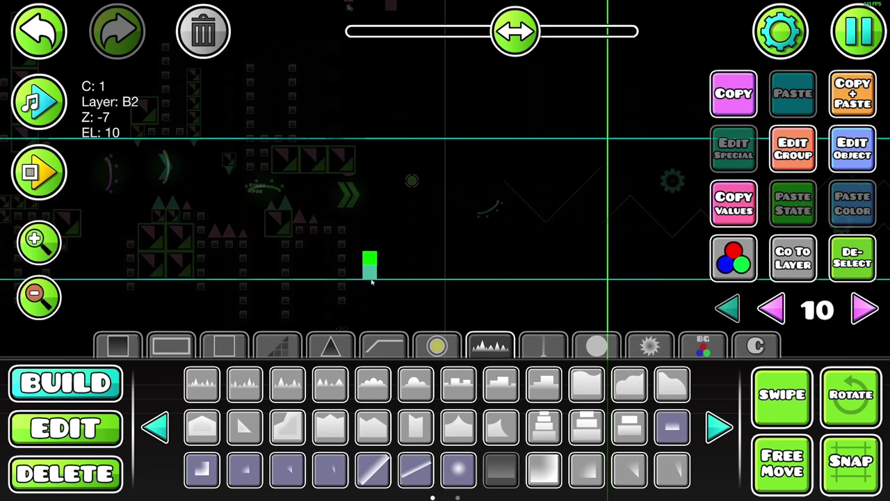
{"action": "left_click", "coordinate": [369, 264]}
{"action": "left_click", "coordinate": [62, 428]}
Select all four pillar objects and assign colour channel 2 as their detail colour.
{"action": "left_click", "coordinate": [776, 396]}
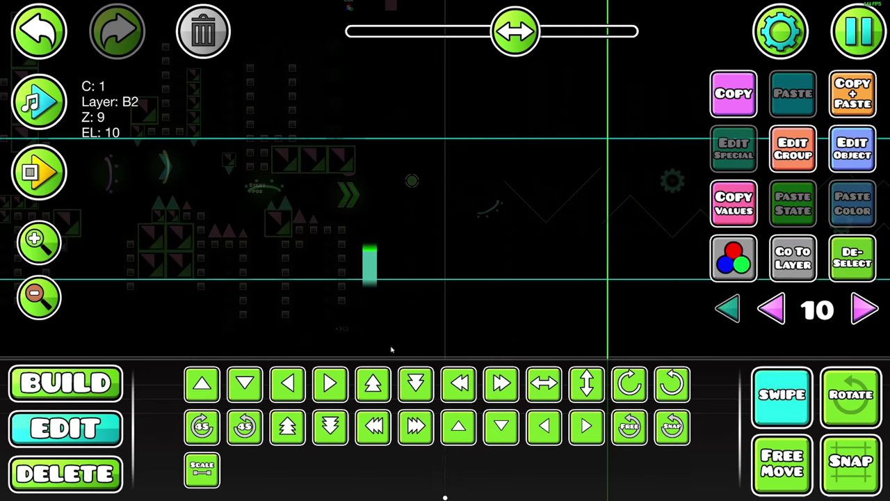
{"action": "left_click_drag", "start_coordinate": [320, 340], "coordinate": [419, 221]}
{"action": "left_click", "coordinate": [835, 167]}
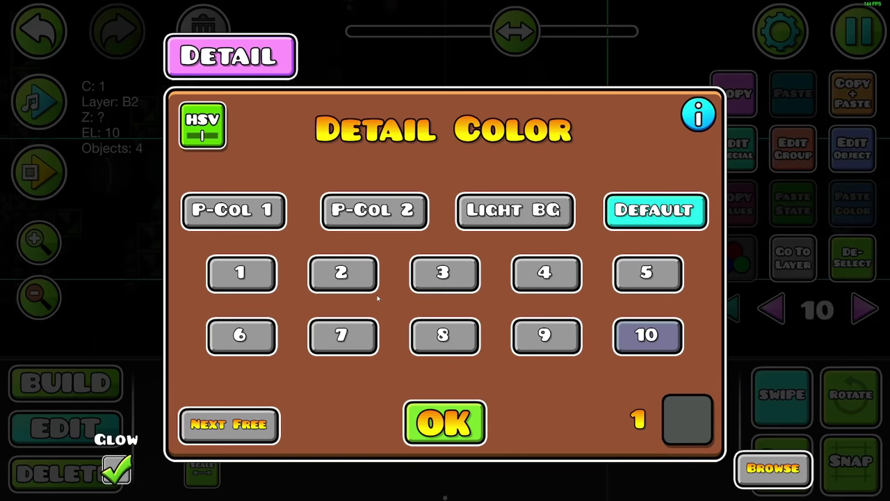
{"action": "left_click", "coordinate": [360, 274]}
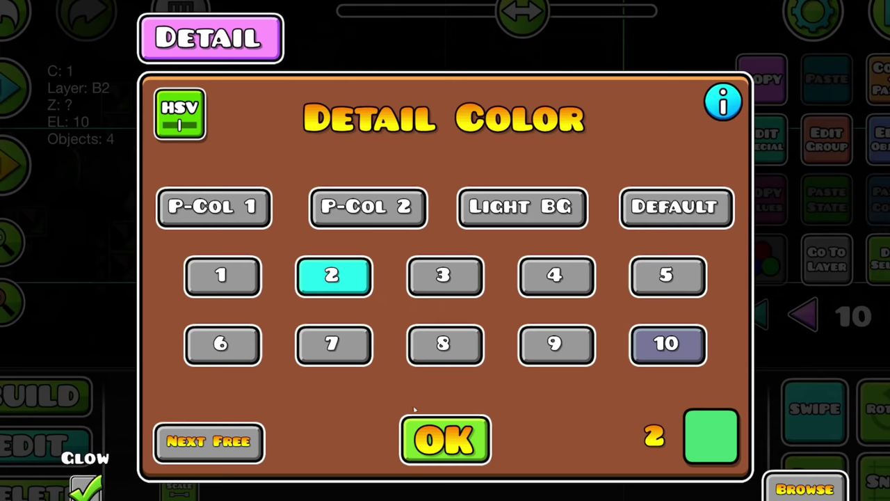
{"action": "left_click", "coordinate": [439, 443]}
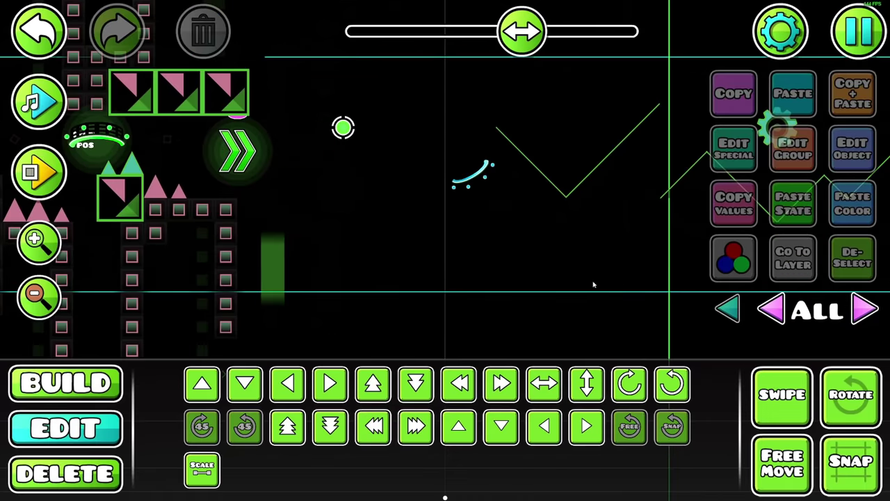
Replace group 4 with group 5 on the pillar's four objects.
{"action": "left_click_drag", "start_coordinate": [431, 290], "coordinate": [557, 278]}
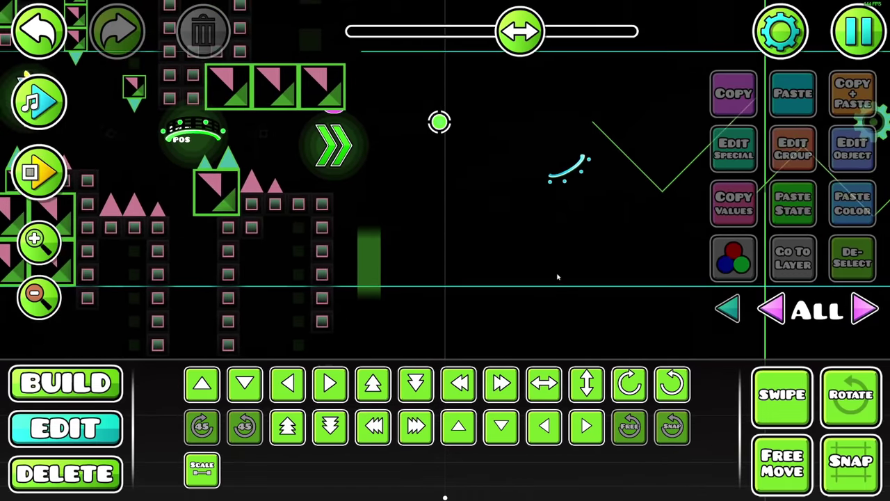
{"action": "left_click", "coordinate": [785, 411]}
{"action": "left_click_drag", "start_coordinate": [456, 309], "coordinate": [368, 220]}
{"action": "left_click", "coordinate": [783, 155]}
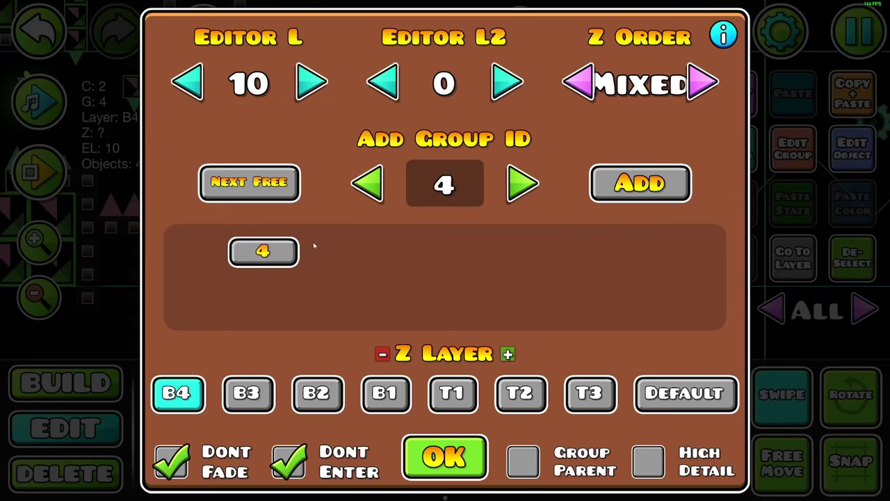
{"action": "left_click", "coordinate": [282, 253]}
{"action": "left_click", "coordinate": [523, 182]}
{"action": "left_click", "coordinate": [640, 183]}
{"action": "left_click", "coordinate": [445, 457]}
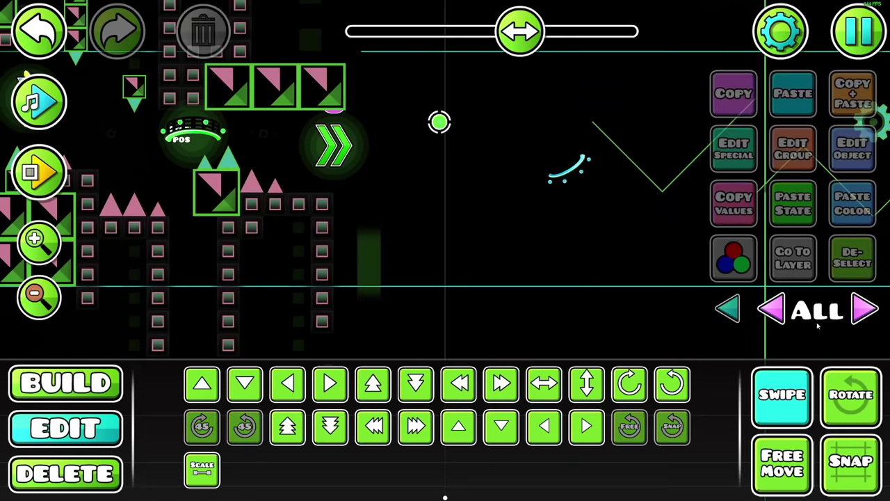
Show the pillar's layer 10 and move the pillar left until it sits just after the speed portal.
{"action": "left_click", "coordinate": [793, 257]}
{"action": "left_click", "coordinate": [70, 383]}
{"action": "left_click", "coordinate": [171, 344]}
{"action": "left_click", "coordinate": [331, 384]}
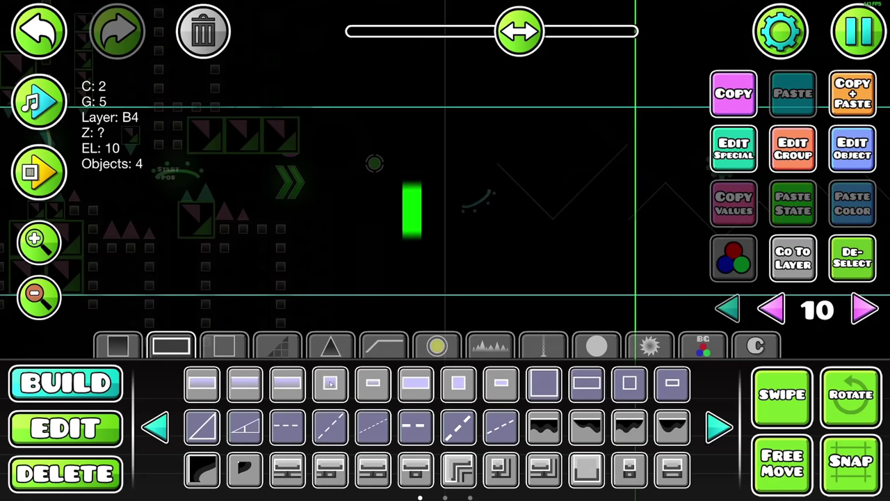
{"action": "left_click", "coordinate": [100, 432]}
{"action": "key", "text": "a"}
{"action": "key", "text": "a"}
{"action": "key", "text": "a"}
{"action": "key", "text": "a"}
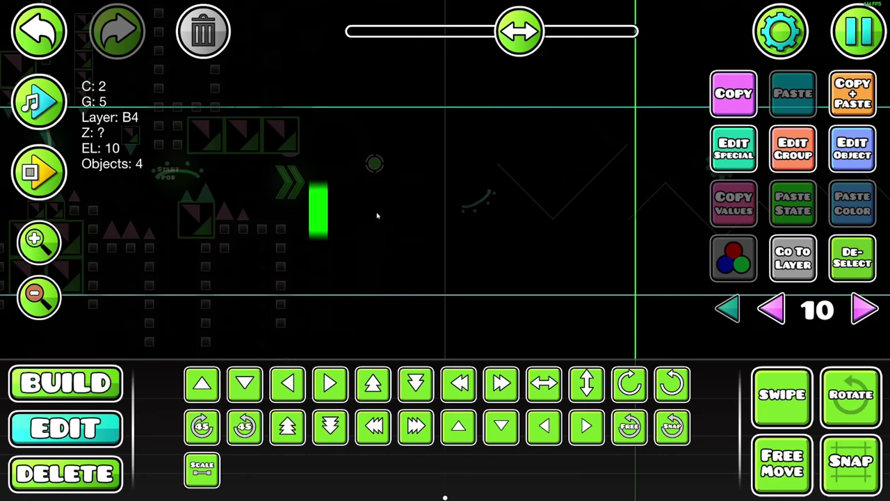
Shift the pillar left past the speed portal to above the row of spikes before the green gravity portal.
{"action": "left_click_drag", "start_coordinate": [502, 274], "coordinate": [442, 239]}
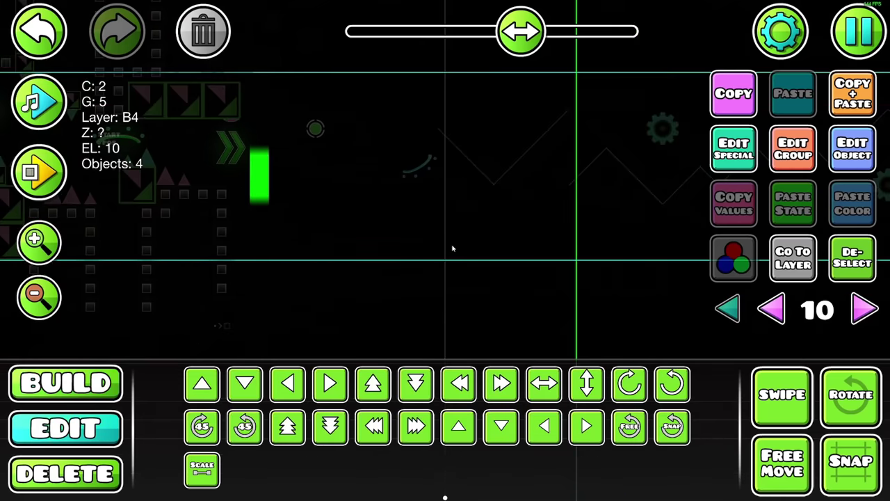
{"action": "scroll", "coordinate": [343, 216], "scroll_direction": "up", "scroll_amount": 5}
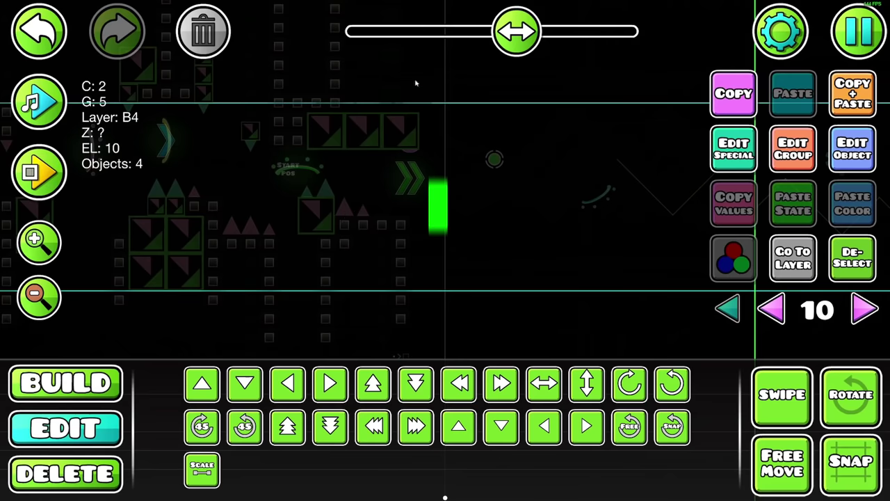
{"action": "left_click", "coordinate": [458, 384]}
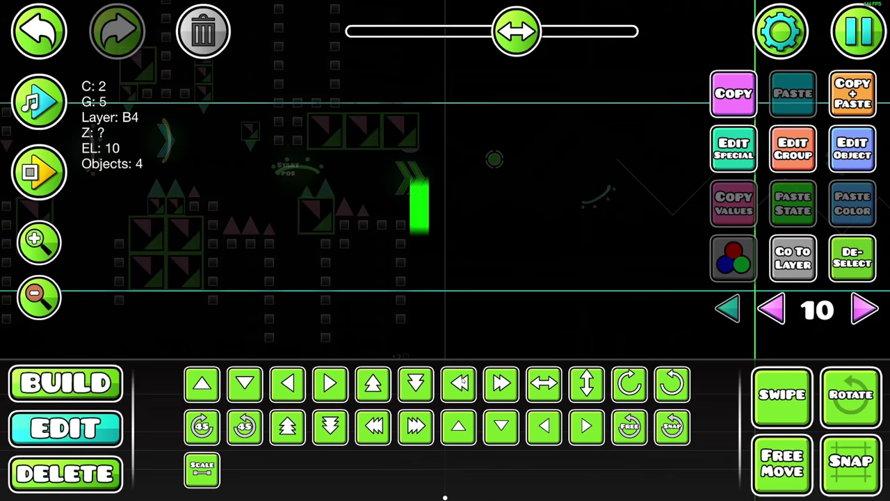
{"action": "left_click", "coordinate": [463, 380]}
{"action": "left_click", "coordinate": [463, 380]}
{"action": "left_click", "coordinate": [463, 380]}
{"action": "left_click", "coordinate": [463, 380]}
{"action": "left_click", "coordinate": [462, 379]}
{"action": "left_click", "coordinate": [461, 379]}
{"action": "double_click", "coordinate": [459, 377]}
{"action": "left_click", "coordinate": [457, 374]}
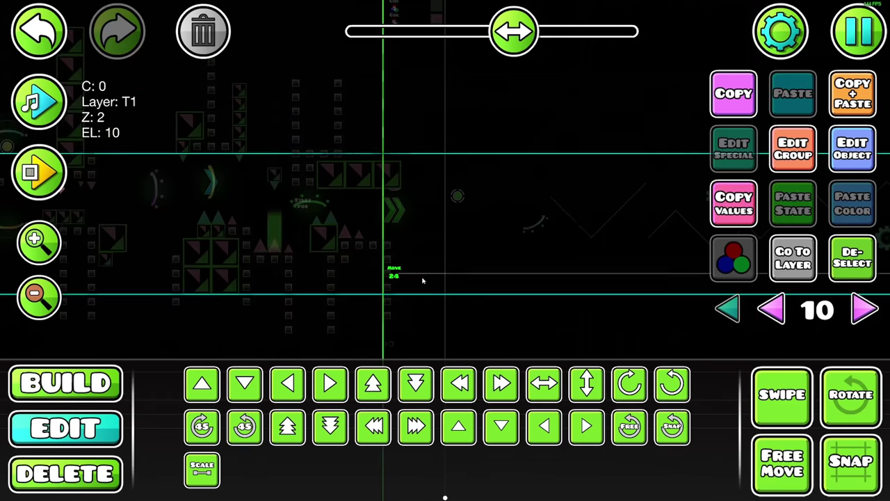
Raise the move trigger for group 24 to the height of the speed portal.
{"action": "key", "text": "w"}
{"action": "key", "text": "w"}
{"action": "key", "text": "w"}
{"action": "key", "text": "w"}
{"action": "key", "text": "w"}
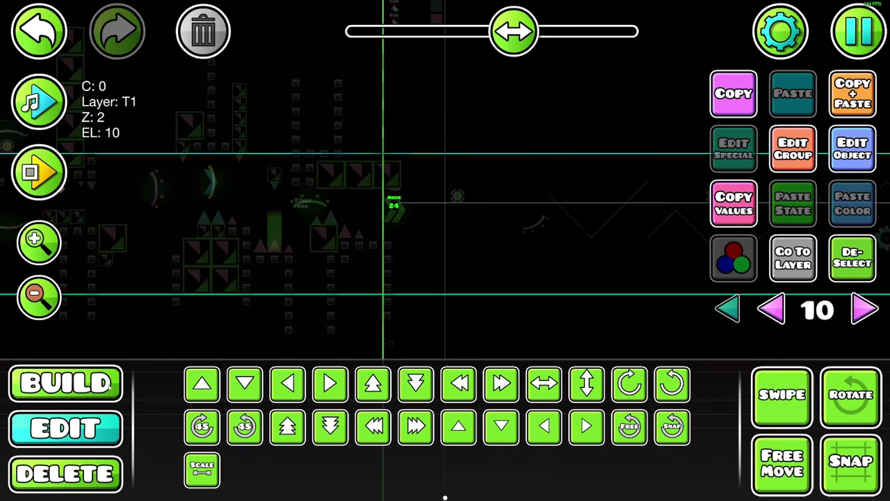
{"action": "left_click", "coordinate": [109, 385]}
{"action": "left_click", "coordinate": [317, 386]}
{"action": "key", "text": "s"}
{"action": "left_click", "coordinate": [100, 426]}
{"action": "left_click_drag", "start_coordinate": [390, 315], "coordinate": [455, 285]}
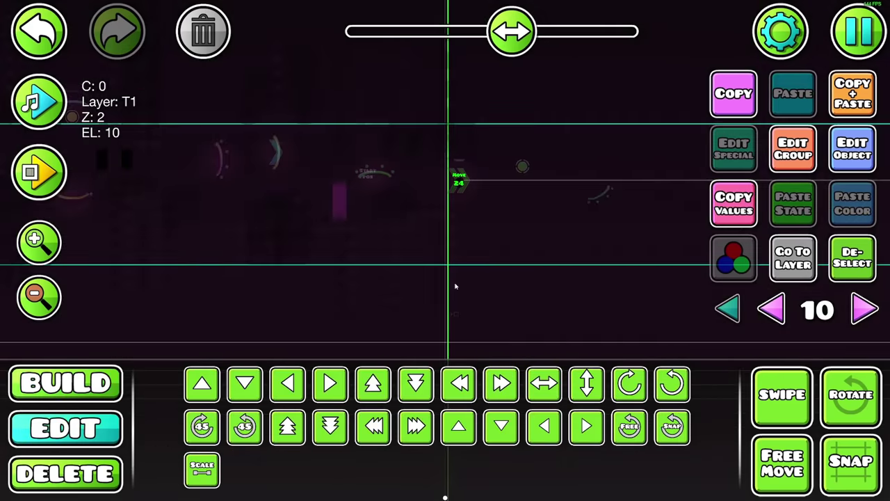
Select the pillar's four objects and replace group 5 with the next free group, 25.
{"action": "left_click", "coordinate": [762, 422]}
{"action": "left_click", "coordinate": [852, 258]}
{"action": "left_click_drag", "start_coordinate": [278, 274], "coordinate": [370, 136]}
{"action": "left_click", "coordinate": [817, 141]}
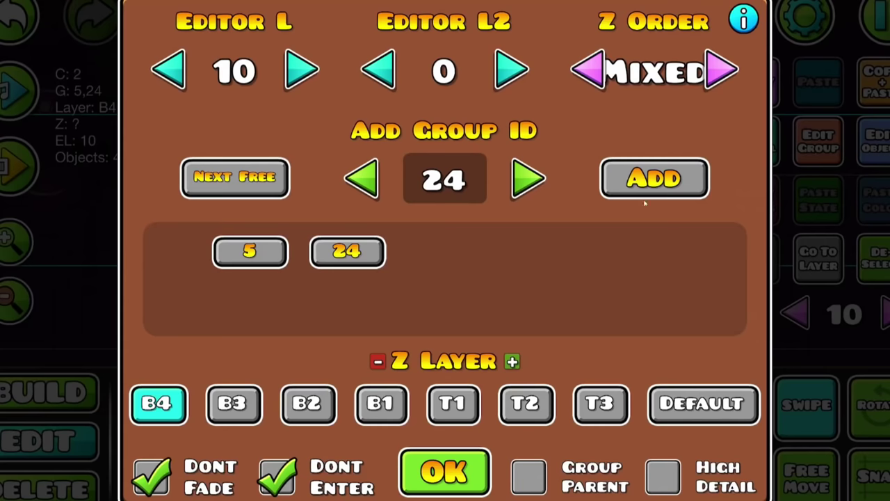
{"action": "left_click", "coordinate": [252, 255]}
{"action": "left_click", "coordinate": [236, 176]}
{"action": "left_click", "coordinate": [673, 183]}
{"action": "key", "text": "Escape"}
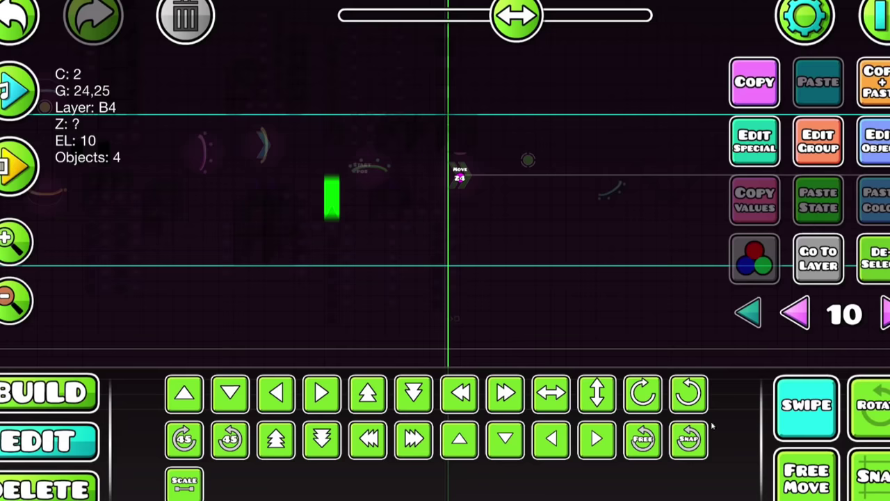
{"action": "left_click_drag", "start_coordinate": [592, 277], "coordinate": [585, 258]}
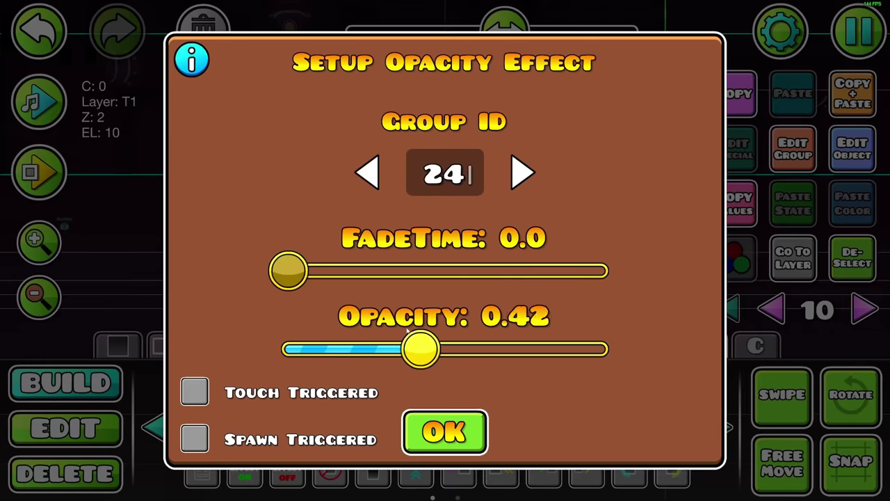
Set the group 24 alpha trigger's opacity to 0 and place another alpha trigger just below the move trigger for group 24.
{"action": "left_click_drag", "start_coordinate": [419, 347], "coordinate": [288, 348]}
{"action": "left_click", "coordinate": [442, 429]}
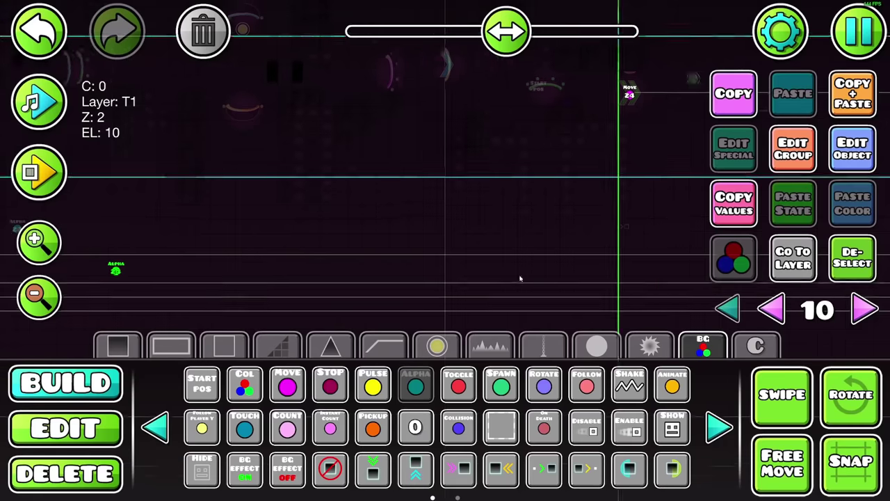
{"action": "left_click", "coordinate": [477, 163]}
{"action": "left_click", "coordinate": [170, 346]}
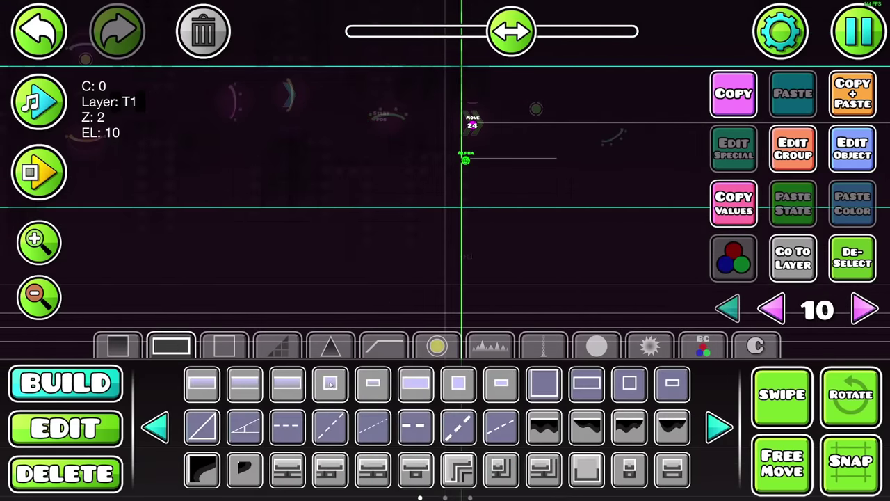
{"action": "left_click", "coordinate": [852, 149]}
{"action": "left_click", "coordinate": [445, 174]}
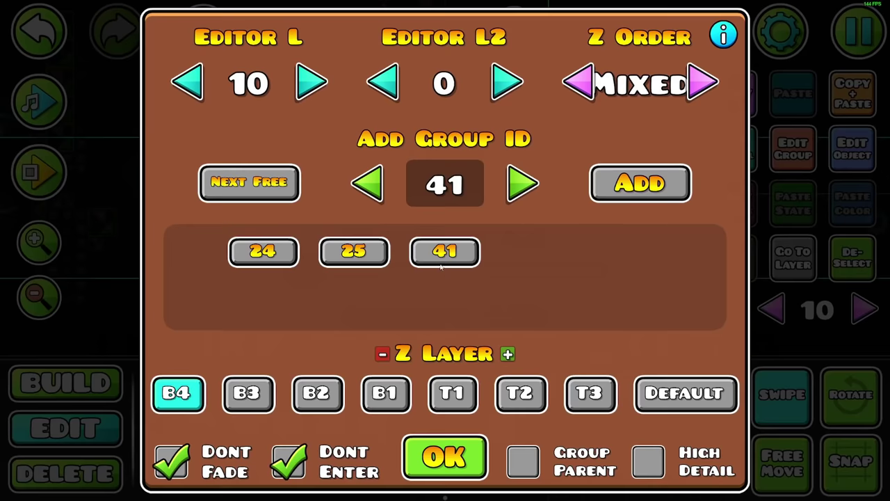
Replace group 41 on the newest pillar copy with the next group ID and duplicate the pillar one step to the right.
{"action": "left_click", "coordinate": [446, 251]}
{"action": "left_click", "coordinate": [523, 183]}
{"action": "left_click", "coordinate": [610, 183]}
{"action": "left_click", "coordinate": [443, 476]}
{"action": "key", "text": "ctrl+d"}
{"action": "key", "text": "d"}
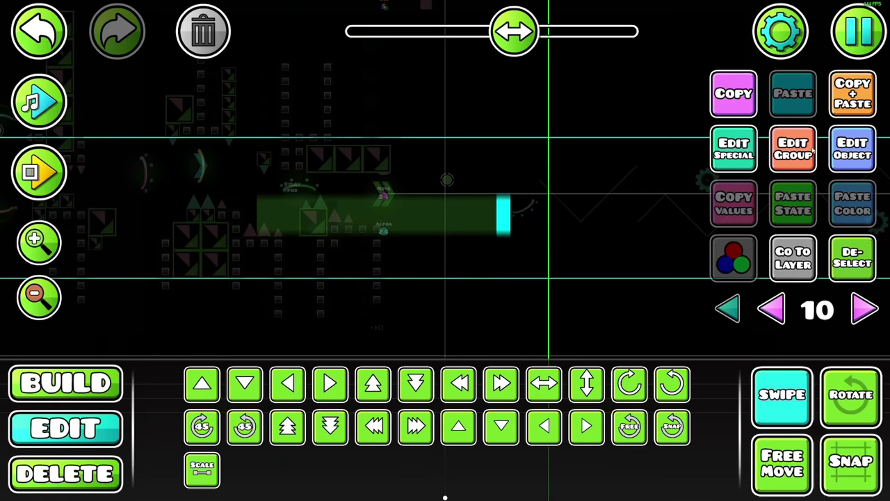
Replace the newest pillar copy's inherited individual group with the next free group, 43, keeping groups 24 and 25.
{"action": "left_click", "coordinate": [793, 149]}
{"action": "left_click", "coordinate": [455, 250]}
{"action": "left_click", "coordinate": [445, 251]}
{"action": "left_click", "coordinate": [249, 182]}
{"action": "left_click", "coordinate": [639, 183]}
{"action": "left_click", "coordinate": [445, 458]}
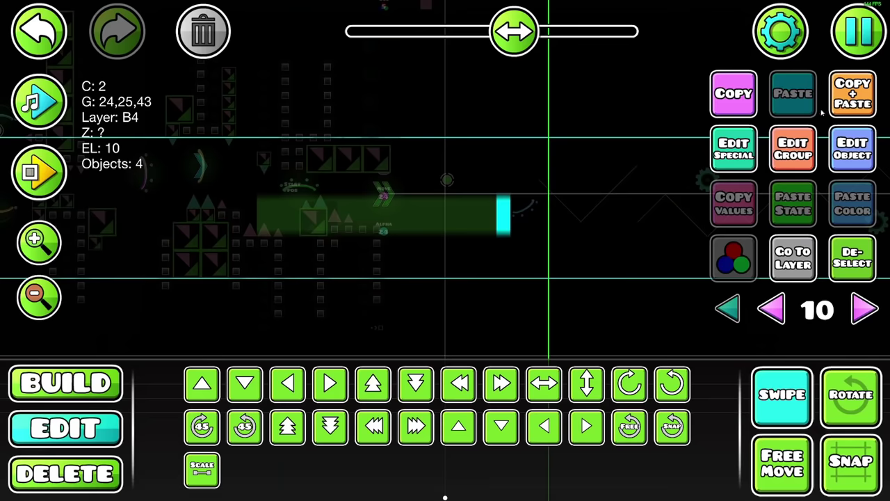
Set up a move trigger above the start of the pillar row targeting group 26 with Move Y 20 and Move Time 2.
{"action": "left_click", "coordinate": [793, 149]}
{"action": "left_click", "coordinate": [702, 366]}
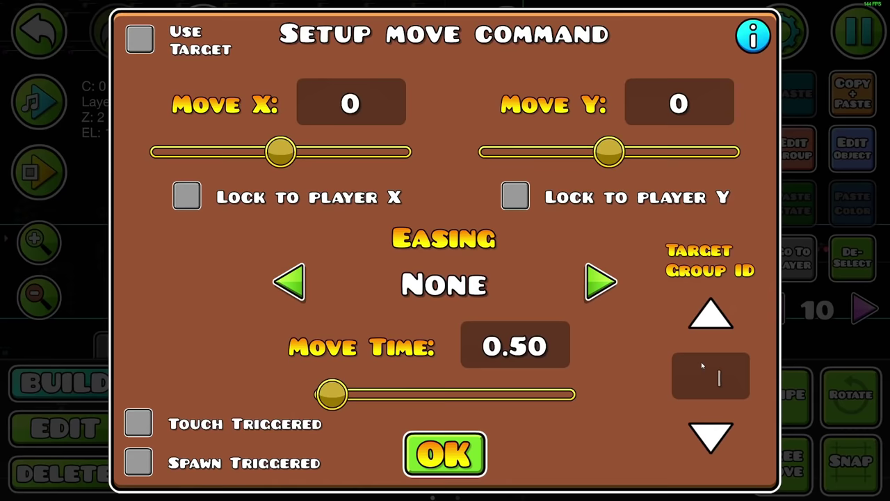
{"action": "type", "text": "26"}
{"action": "left_click", "coordinate": [669, 115]}
{"action": "type", "text": "29"}
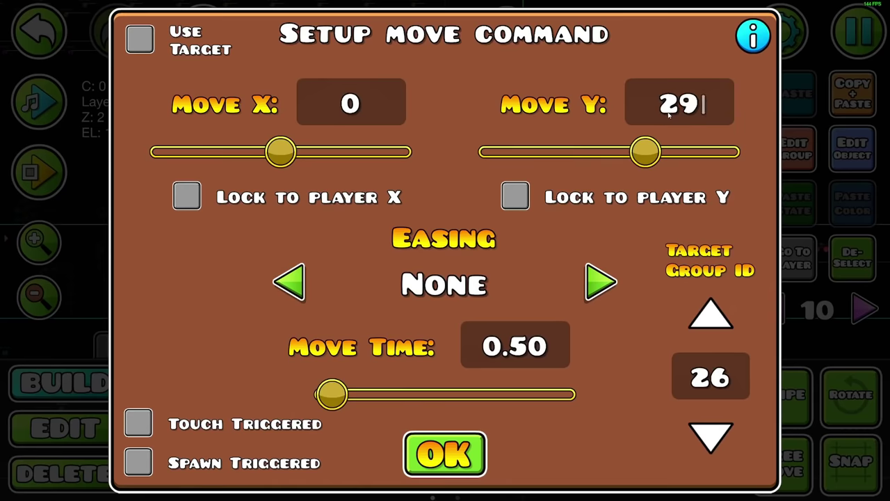
{"action": "key", "text": "BackSpace"}
{"action": "type", "text": "0"}
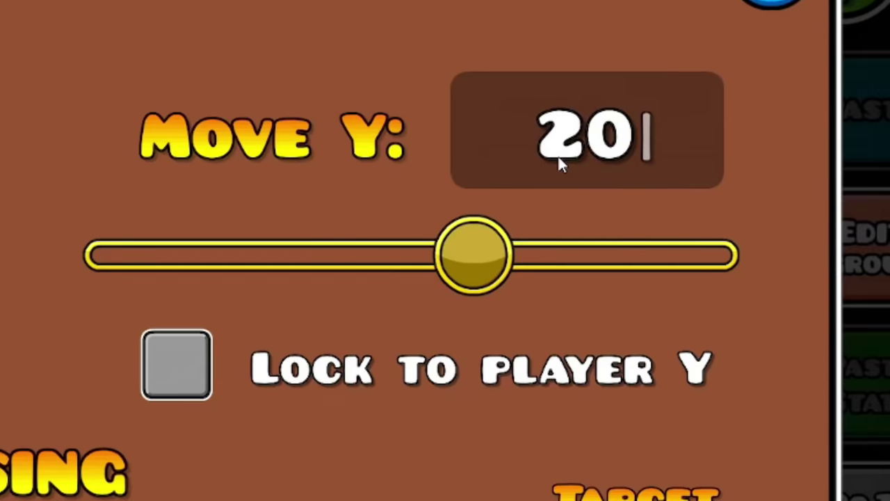
{"action": "left_click", "coordinate": [536, 351]}
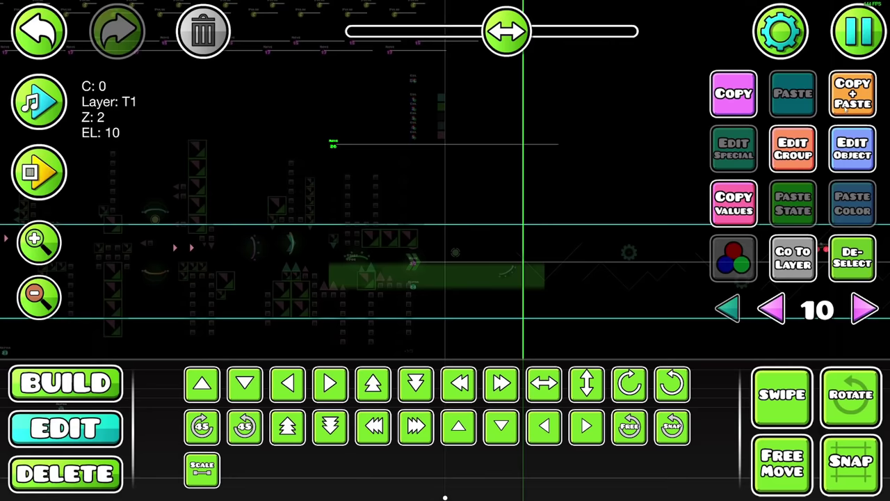
Duplicate the group 26 move trigger, shift the copy right past the end of the pillar row, and clear its Move Y value.
{"action": "left_click", "coordinate": [853, 93]}
{"action": "left_click", "coordinate": [417, 426]}
{"action": "left_click", "coordinate": [419, 425]}
{"action": "left_click", "coordinate": [423, 422]}
{"action": "left_click", "coordinate": [425, 422]}
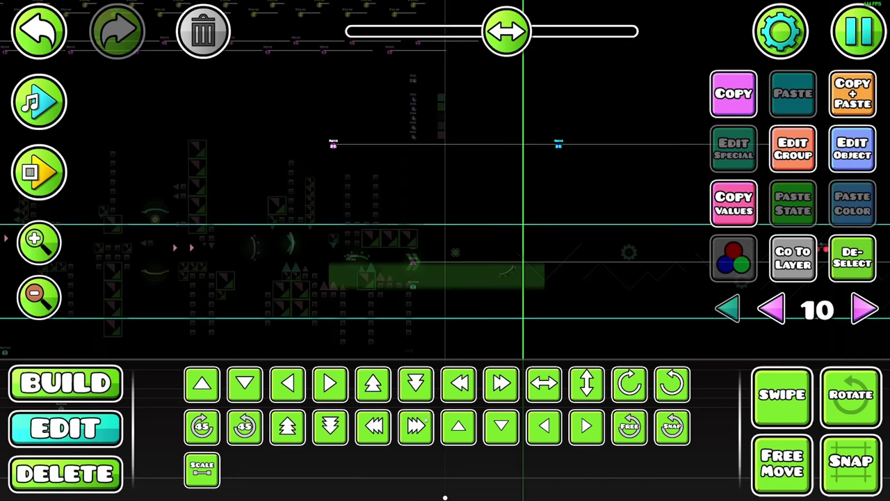
{"action": "left_click", "coordinate": [853, 149]}
{"action": "left_click", "coordinate": [679, 104]}
{"action": "key", "text": "BackSpace"}
{"action": "key", "text": "BackSpace"}
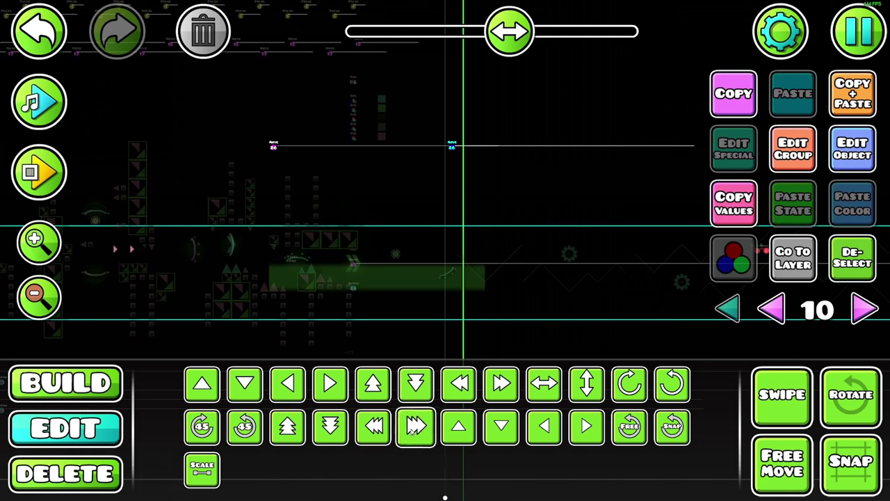
Place a third group 26 move trigger to the right of the second, spaced about as far apart as the first two.
{"action": "left_click", "coordinate": [412, 433]}
{"action": "left_click", "coordinate": [412, 433]}
{"action": "left_click", "coordinate": [412, 433]}
{"action": "left_click", "coordinate": [412, 433]}
{"action": "left_click", "coordinate": [411, 432]}
{"action": "key", "text": "d"}
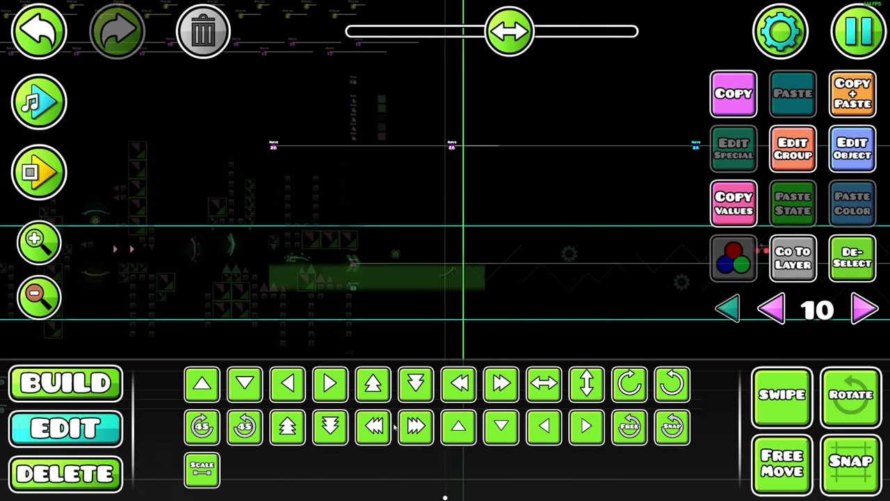
{"action": "left_click", "coordinate": [376, 427]}
Set the third group 26 move trigger's Move Y to 40.
{"action": "left_click", "coordinate": [852, 156]}
{"action": "left_click", "coordinate": [687, 123]}
{"action": "key", "text": "BackSpace"}
{"action": "key", "text": "BackSpace"}
{"action": "key", "text": "BackSpace"}
{"action": "type", "text": "3"}
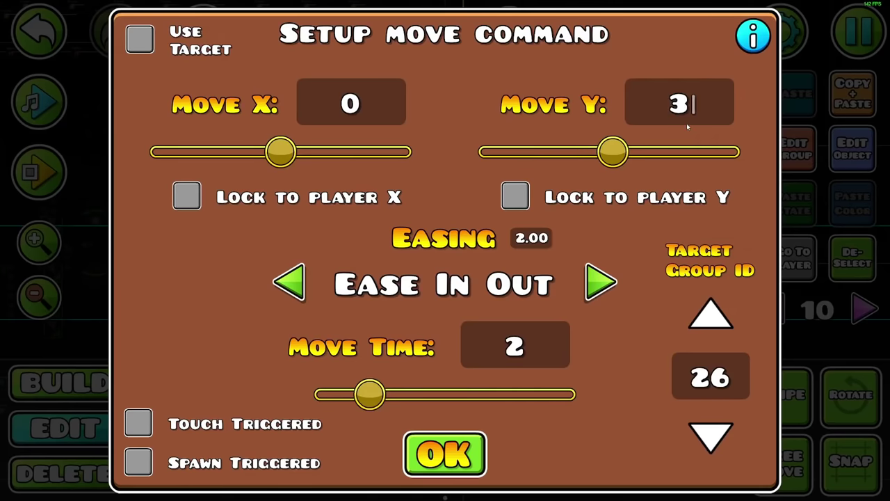
{"action": "key", "text": "BackSpace"}
{"action": "type", "text": "40"}
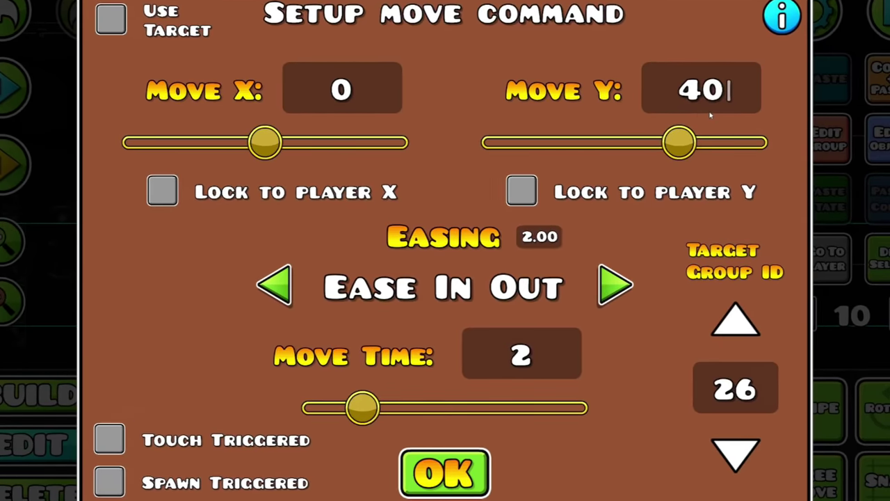
{"action": "left_click", "coordinate": [445, 473]}
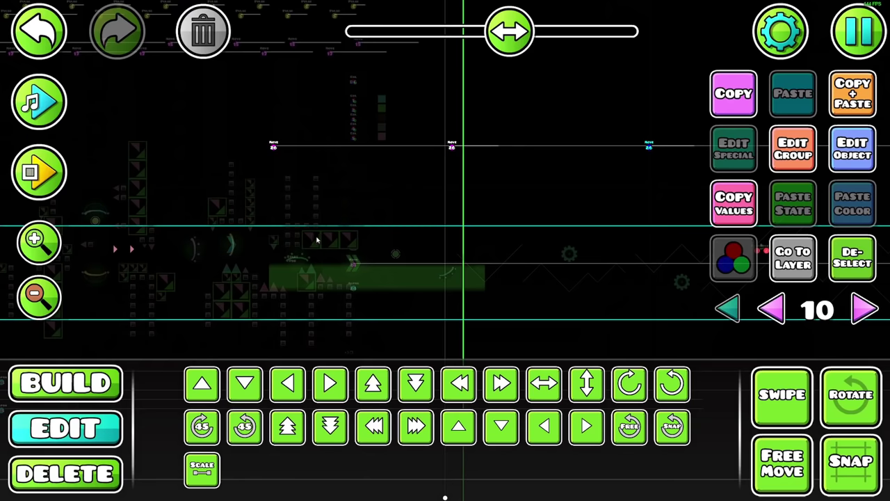
Select the five group 26 move triggers, duplicate them one step up and right, and raise the copies' target group ID by one.
{"action": "left_click_drag", "start_coordinate": [276, 155], "coordinate": [768, 236]}
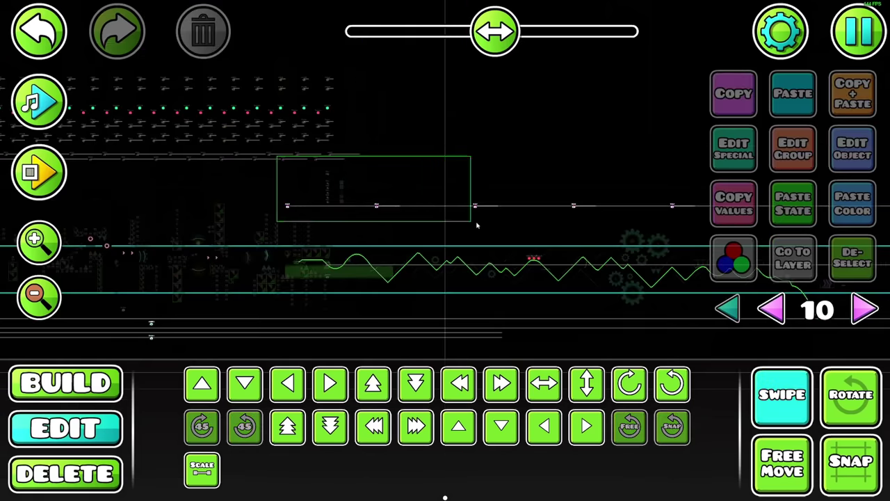
{"action": "left_click", "coordinate": [774, 394]}
{"action": "left_click_drag", "start_coordinate": [660, 329], "coordinate": [510, 325]}
{"action": "left_click", "coordinate": [836, 108]}
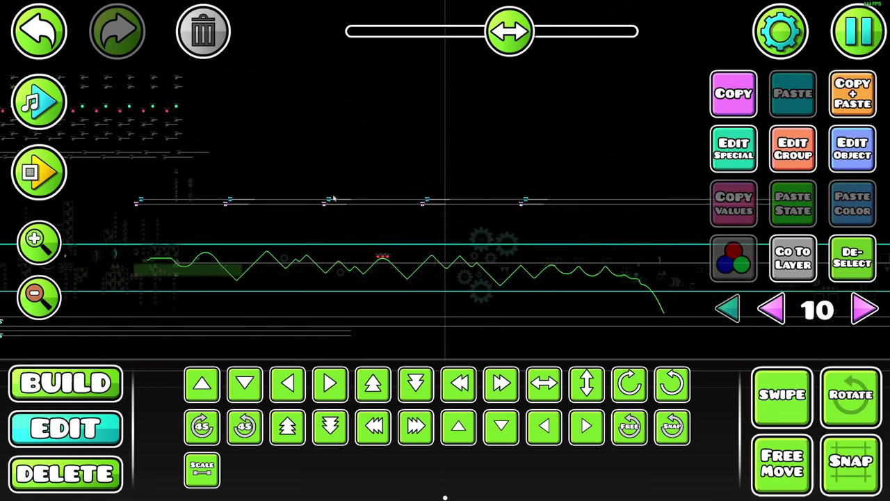
{"action": "left_click", "coordinate": [837, 161]}
{"action": "left_click", "coordinate": [710, 312]}
{"action": "left_click", "coordinate": [445, 451]}
Stack two more copies of the move trigger row, each offset up and right, with the target group ID raised by one each time.
{"action": "left_click", "coordinate": [843, 114]}
{"action": "key", "text": "w"}
{"action": "key", "text": "d"}
{"action": "left_click", "coordinate": [847, 157]}
{"action": "left_click", "coordinate": [719, 326]}
{"action": "left_click", "coordinate": [445, 452]}
{"action": "left_click", "coordinate": [837, 113]}
{"action": "key", "text": "w"}
{"action": "key", "text": "d"}
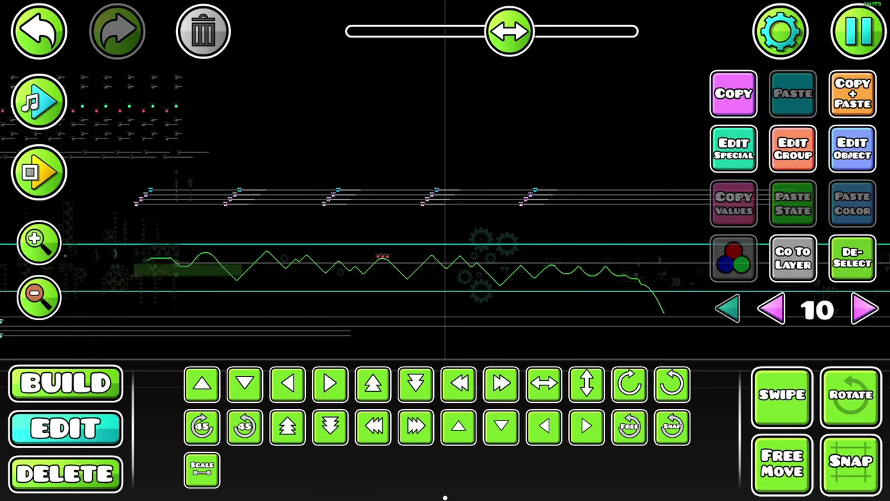
{"action": "left_click", "coordinate": [853, 148]}
{"action": "left_click", "coordinate": [710, 314]}
{"action": "left_click", "coordinate": [482, 455]}
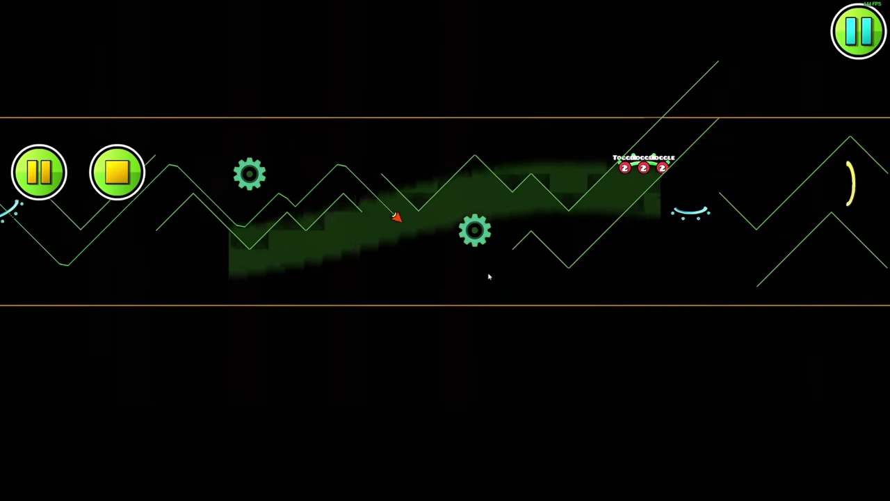
Playtest the section inside the editor to check the wave motion of the pillar row.
{"action": "left_click", "coordinate": [482, 274]}
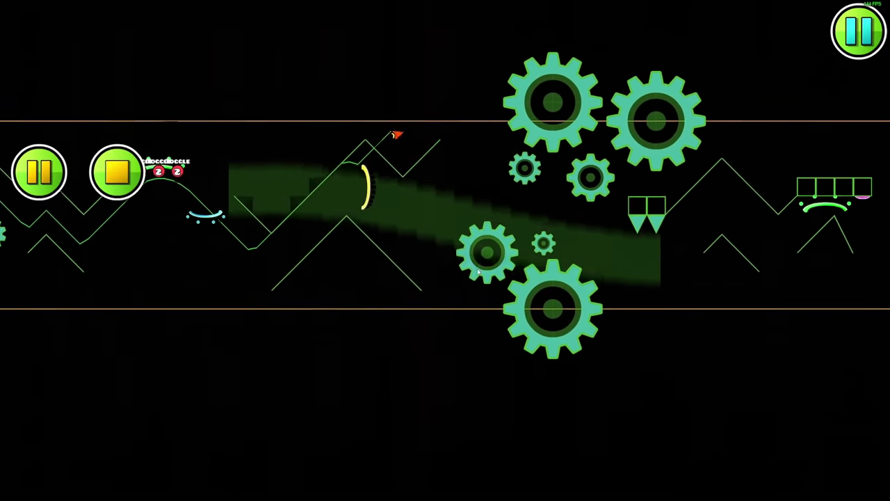
{"action": "left_click", "coordinate": [475, 269]}
{"action": "left_click", "coordinate": [473, 267]}
{"action": "left_click", "coordinate": [471, 265]}
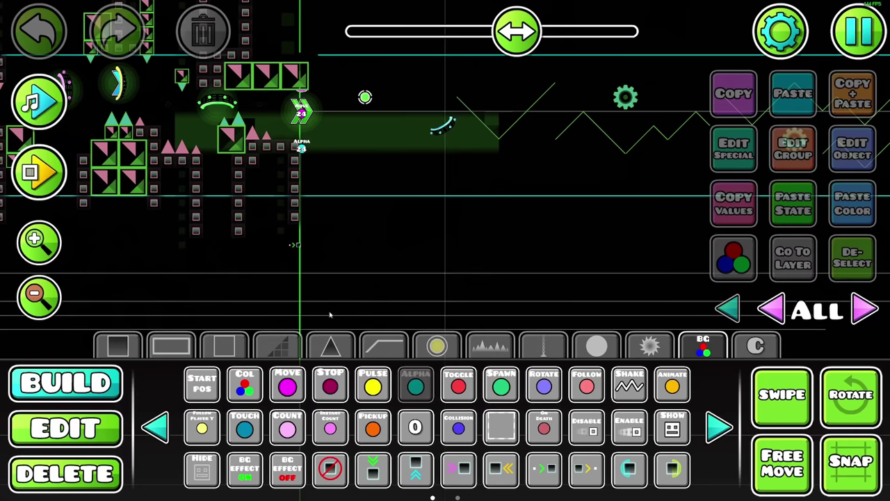
Place an alpha trigger below the speed portal targeting group 25 with FadeTime 0.0 and Opacity 0.35.
{"action": "left_click", "coordinate": [295, 292]}
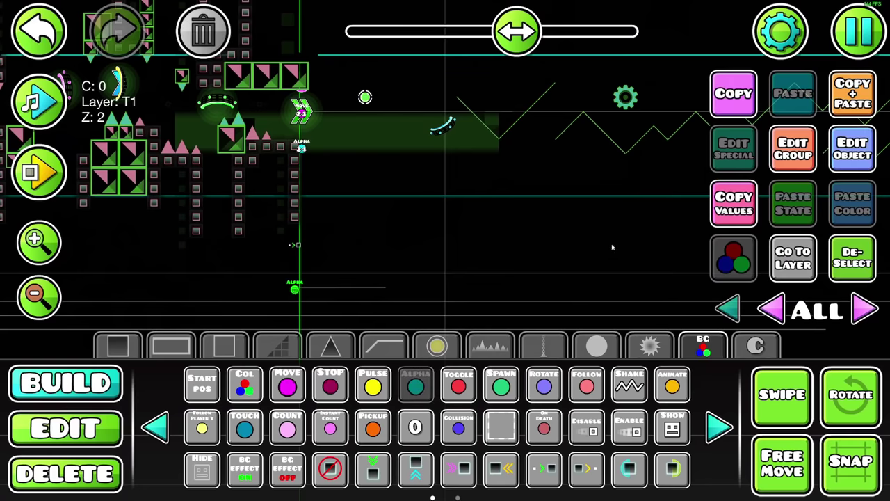
{"action": "left_click_drag", "start_coordinate": [329, 116], "coordinate": [454, 228]}
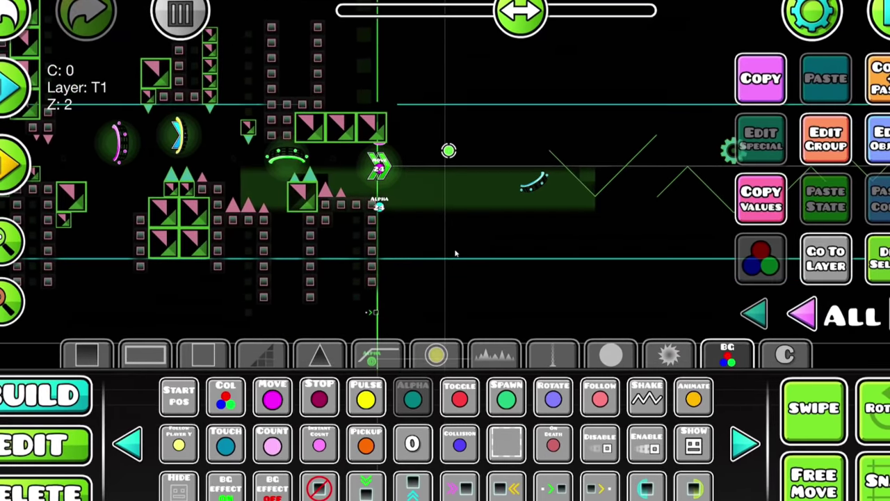
{"action": "left_click", "coordinate": [453, 165]}
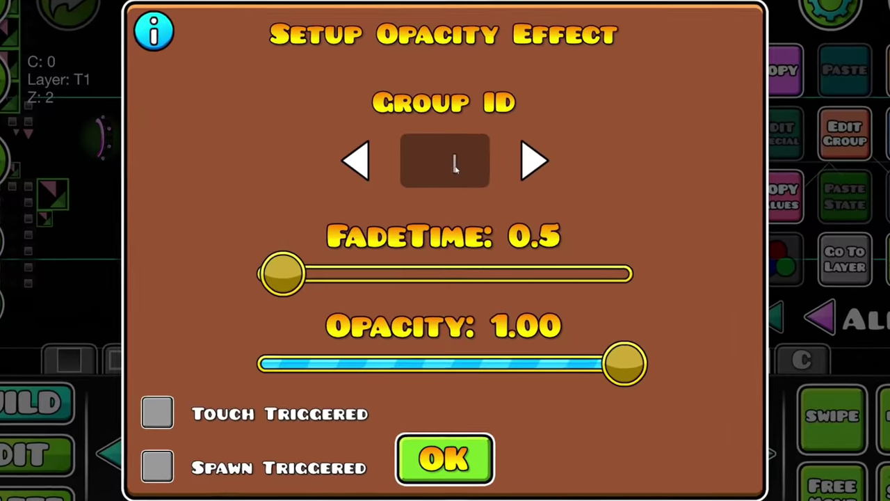
{"action": "type", "text": "25"}
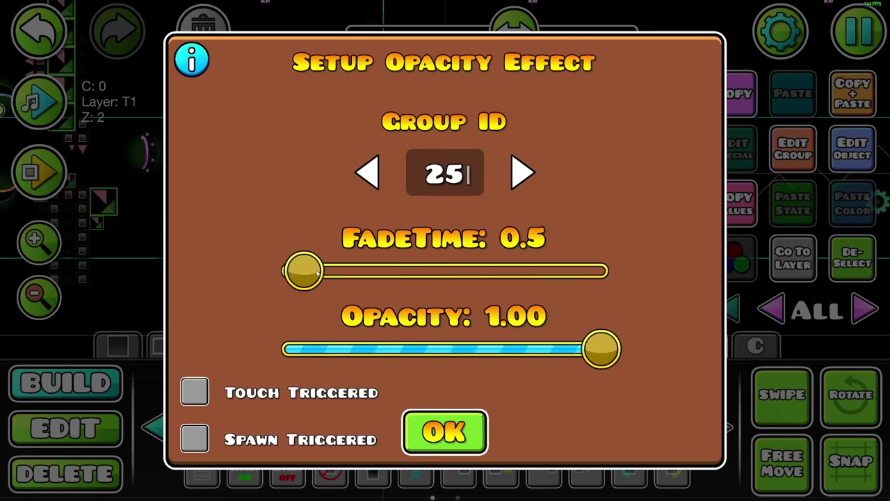
{"action": "left_click_drag", "start_coordinate": [318, 273], "coordinate": [221, 272]}
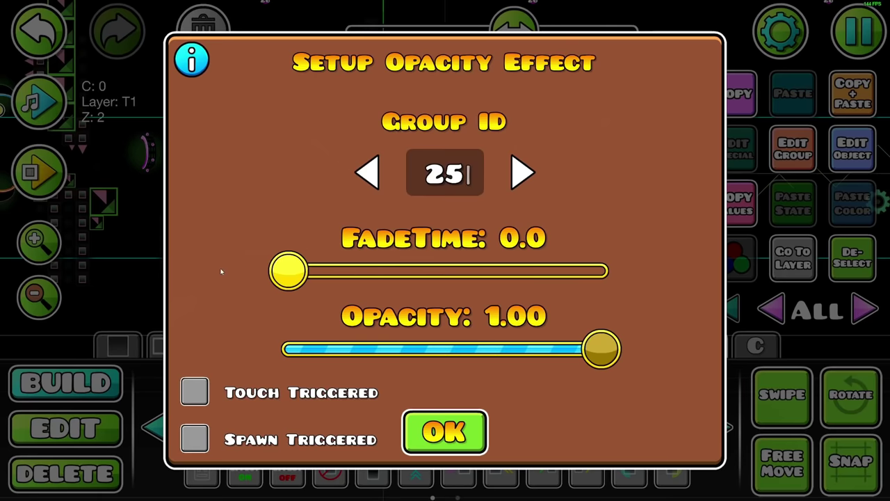
{"action": "left_click_drag", "start_coordinate": [610, 351], "coordinate": [417, 343]}
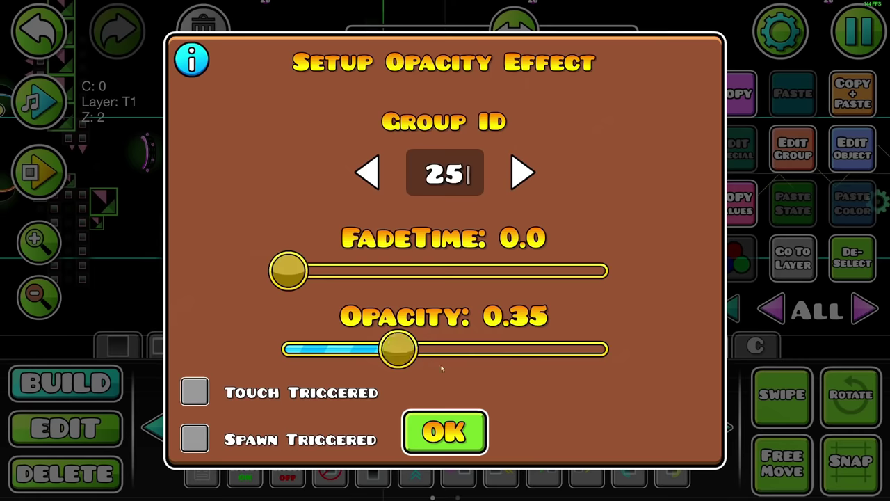
{"action": "left_click", "coordinate": [445, 431]}
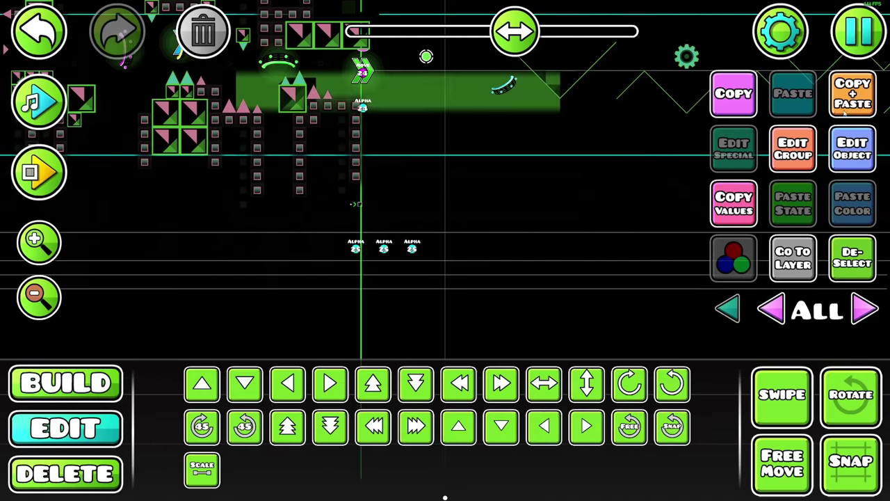
Extend the group 25 alpha trigger row to the right with further copies, raising the last copy's opacity to about 0.73.
{"action": "key", "text": "d"}
{"action": "left_click", "coordinate": [841, 152]}
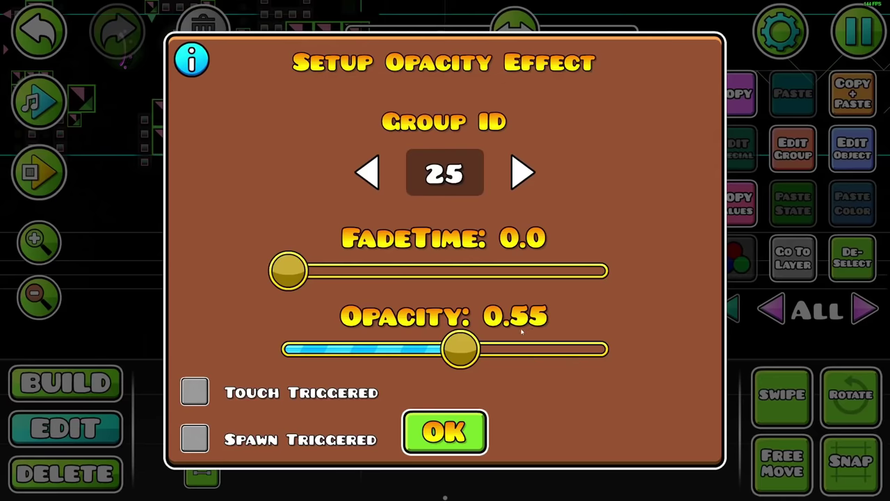
{"action": "key", "text": "Escape"}
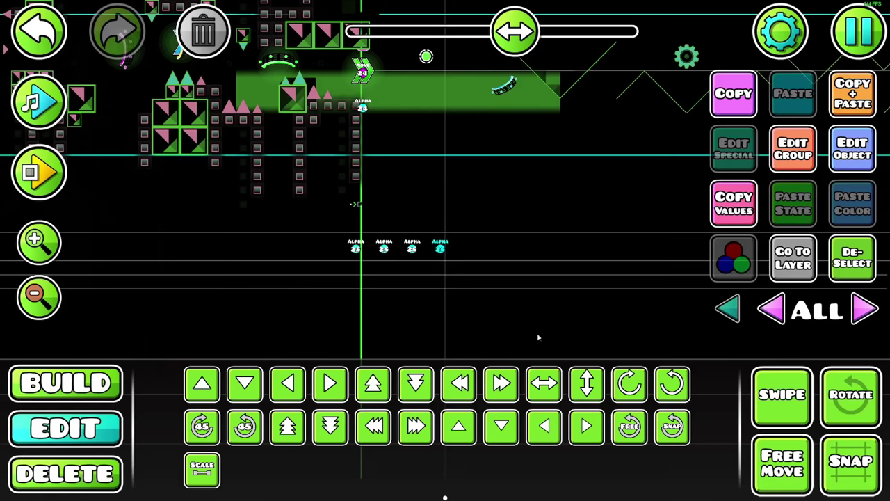
{"action": "key", "text": "d"}
{"action": "left_click", "coordinate": [852, 148]}
{"action": "left_click_drag", "start_coordinate": [507, 352], "coordinate": [510, 352]}
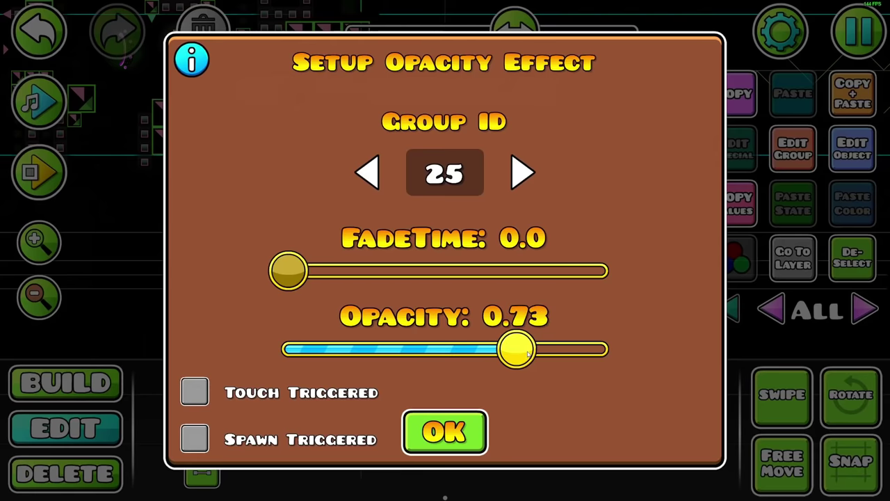
{"action": "left_click", "coordinate": [477, 432]}
Select the row of group 25 alpha triggers, flip it horizontally, and shift it to the right.
{"action": "key", "text": "alt+d"}
{"action": "left_click_drag", "start_coordinate": [300, 286], "coordinate": [451, 234]}
{"action": "key", "text": "d"}
{"action": "key", "text": "d"}
{"action": "key", "text": "d"}
{"action": "left_click", "coordinate": [546, 388]}
{"action": "key", "text": "d"}
{"action": "key", "text": "d"}
{"action": "key", "text": "d"}
{"action": "key", "text": "d"}
{"action": "key", "text": "d"}
{"action": "key", "text": "d"}
{"action": "key", "text": "d"}
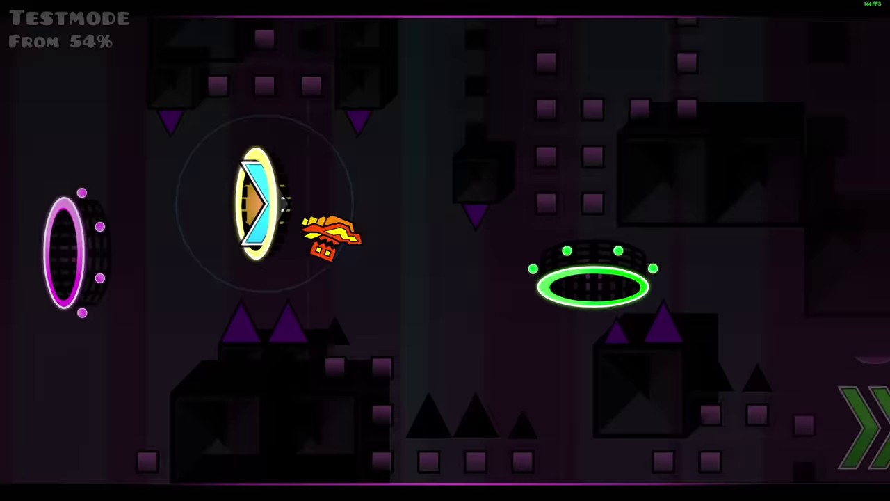
Playtest the level from the 54% start position to check the pillar row's wave motion and opacity changes.
{"action": "key", "text": "space"}
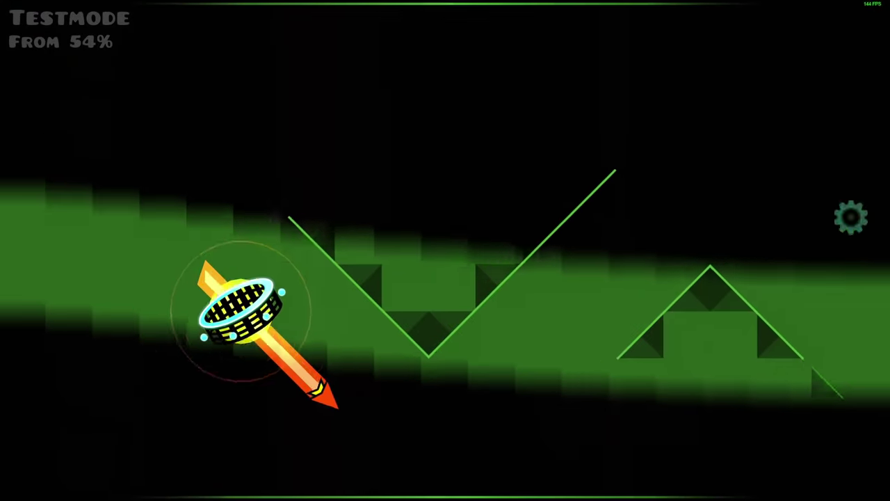
{"action": "key", "text": "space"}
{"action": "key", "text": "space"}
{"action": "key", "text": "space"}
{"action": "key", "text": "space"}
{"action": "key", "text": "space"}
{"action": "key", "text": "space"}
{"action": "key", "text": "space"}
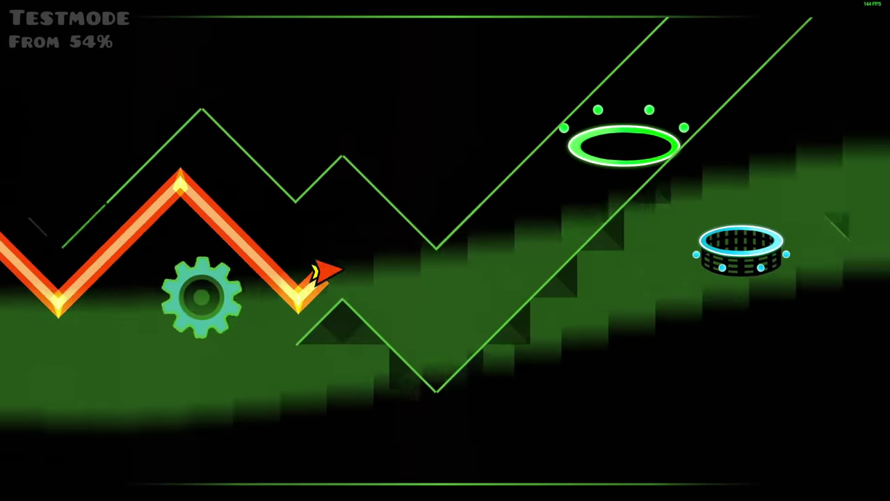
{"action": "key", "text": "space"}
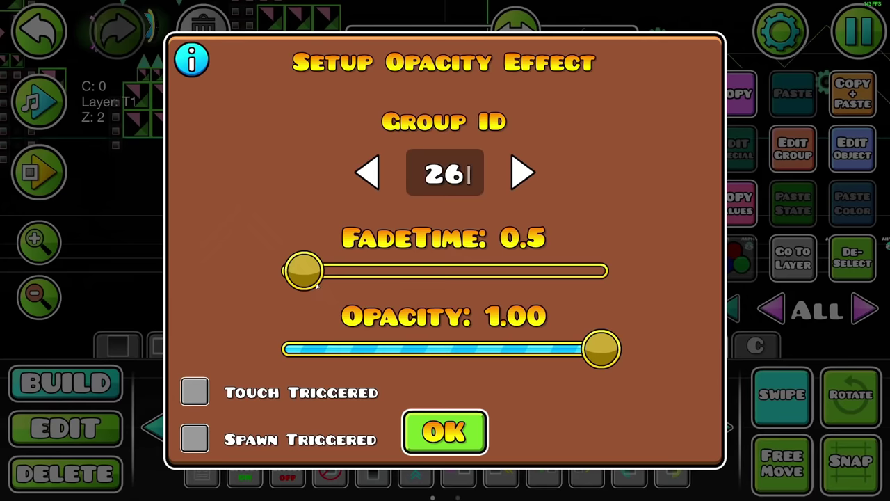
Set the group 26 alpha trigger below the group 25 row to FadeTime 0.0 and Opacity 0.50.
{"action": "left_click_drag", "start_coordinate": [318, 287], "coordinate": [259, 279]}
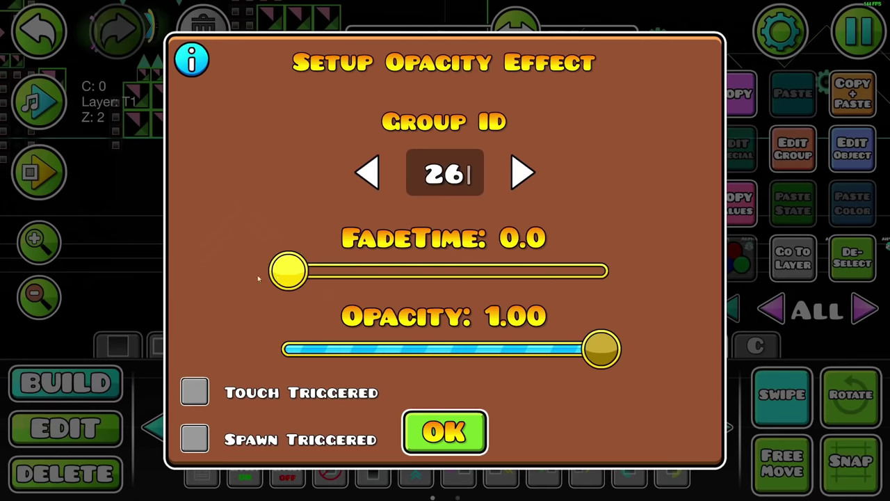
{"action": "left_click_drag", "start_coordinate": [590, 338], "coordinate": [446, 339]}
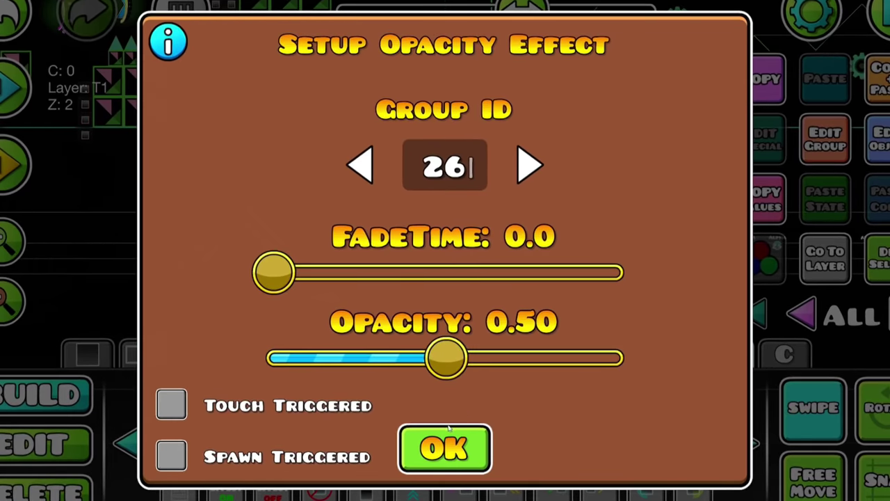
{"action": "left_click", "coordinate": [450, 432]}
{"action": "left_click_drag", "start_coordinate": [497, 255], "coordinate": [513, 285]}
{"action": "left_click", "coordinate": [28, 444]}
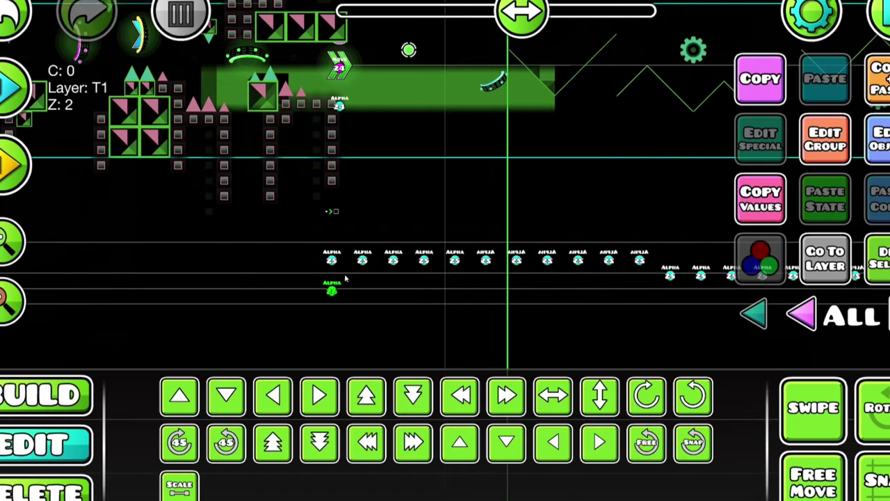
{"action": "left_click", "coordinate": [878, 139]}
{"action": "left_click", "coordinate": [472, 453]}
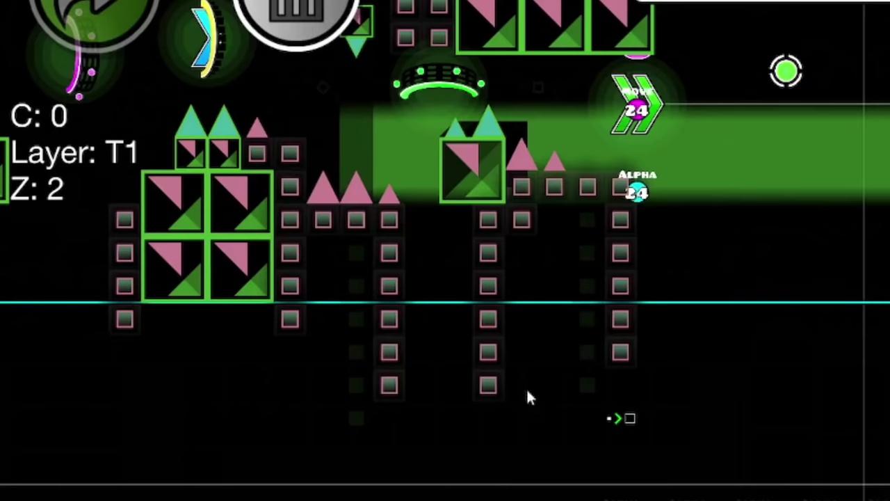
{"action": "left_click_drag", "start_coordinate": [527, 390], "coordinate": [581, 423]}
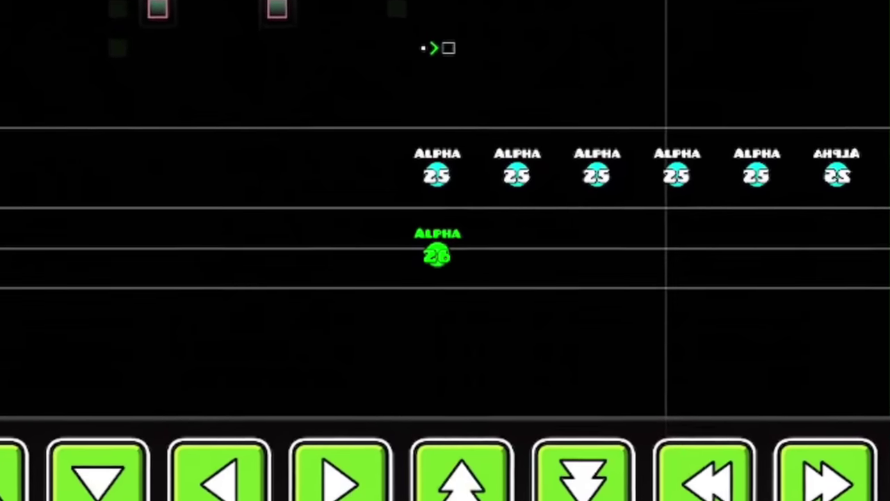
{"action": "left_click", "coordinate": [437, 183]}
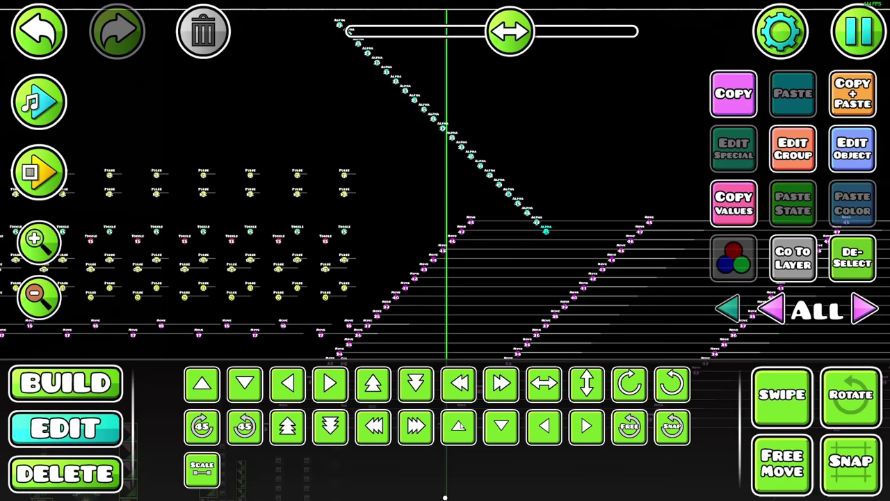
Select the diagonal of alpha triggers on layer 0, duplicate it to the right, and set the copy's opacity to about 0.34.
{"action": "left_click", "coordinate": [793, 267]}
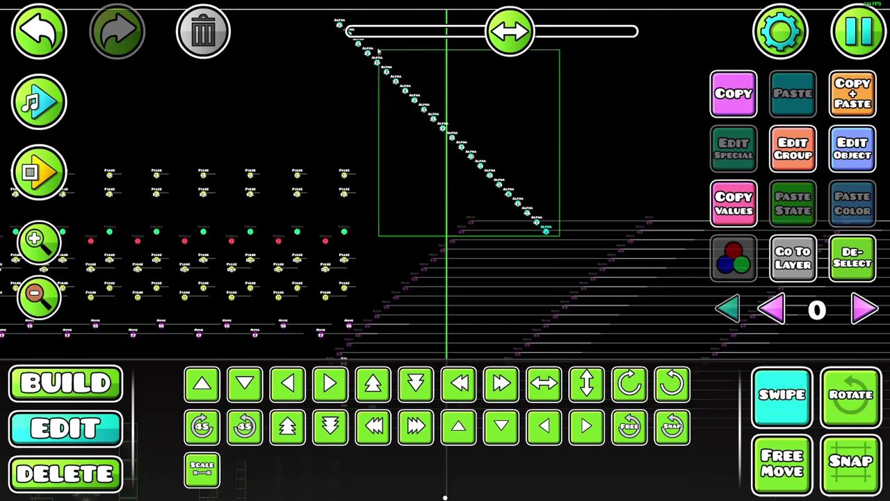
{"action": "left_click_drag", "start_coordinate": [378, 50], "coordinate": [364, 43]}
{"action": "left_click_drag", "start_coordinate": [649, 312], "coordinate": [608, 253]}
{"action": "left_click_drag", "start_coordinate": [571, 186], "coordinate": [610, 301]}
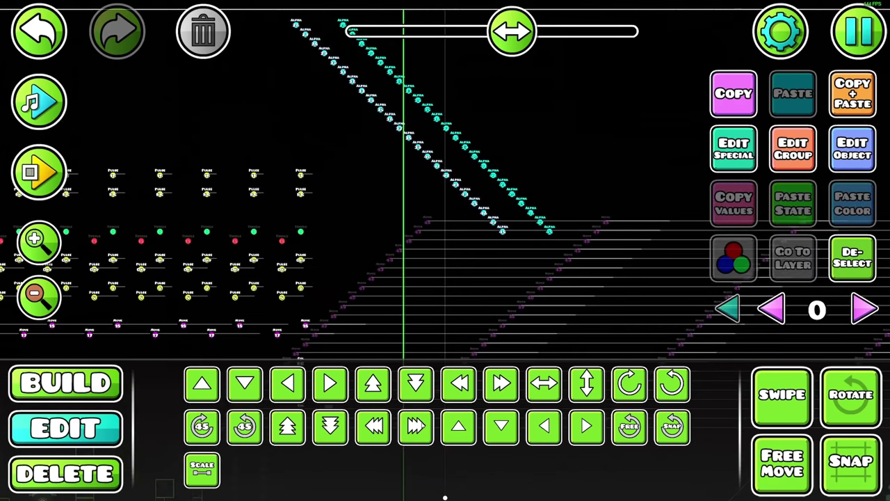
{"action": "left_click", "coordinate": [857, 166]}
{"action": "left_click_drag", "start_coordinate": [452, 353], "coordinate": [403, 351]}
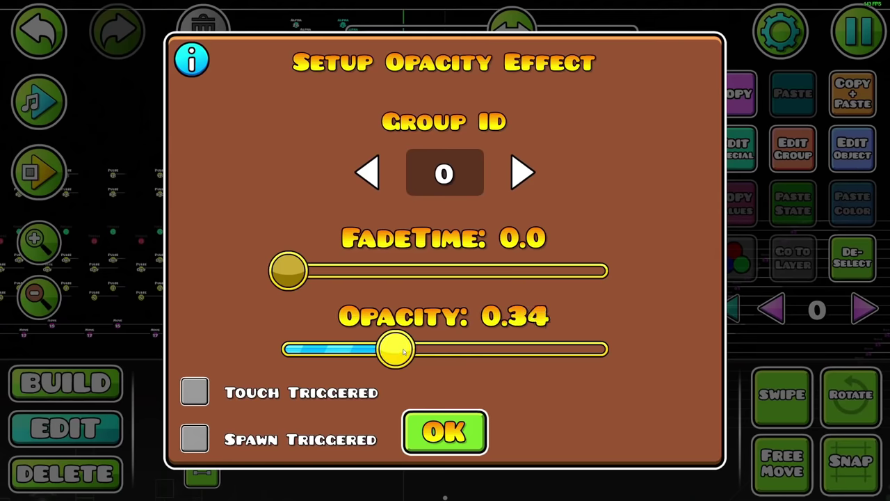
{"action": "left_click", "coordinate": [443, 429]}
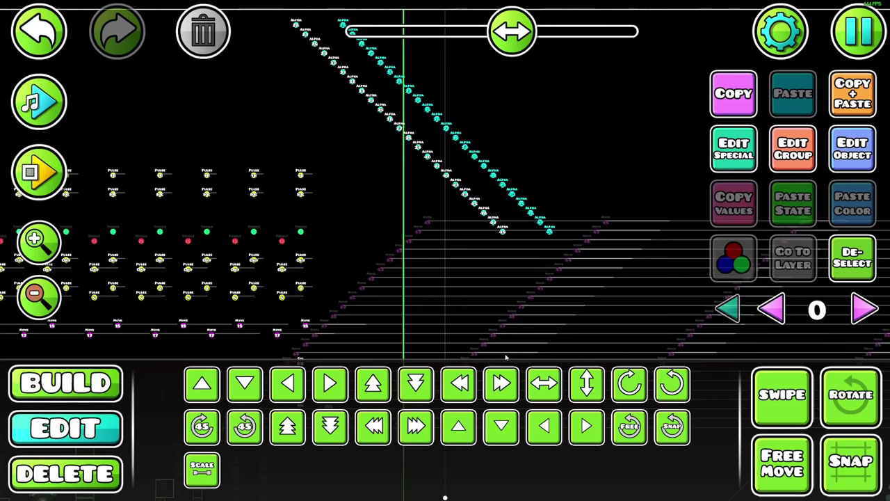
Extend the alpha trigger diagonals to the right with further copies at raised opacity, and select the finished diagonals.
{"action": "left_click_drag", "start_coordinate": [580, 278], "coordinate": [487, 278]}
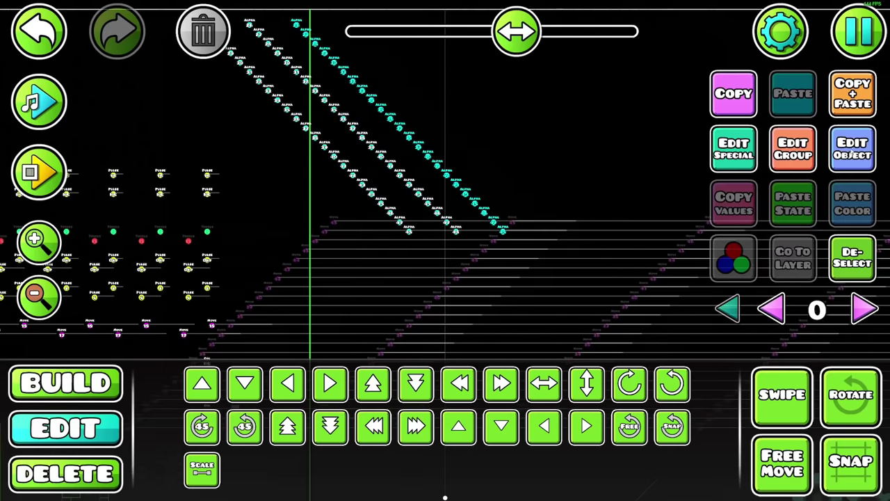
{"action": "left_click", "coordinate": [853, 150]}
{"action": "left_click_drag", "start_coordinate": [366, 350], "coordinate": [525, 350]}
{"action": "left_click", "coordinate": [476, 418]}
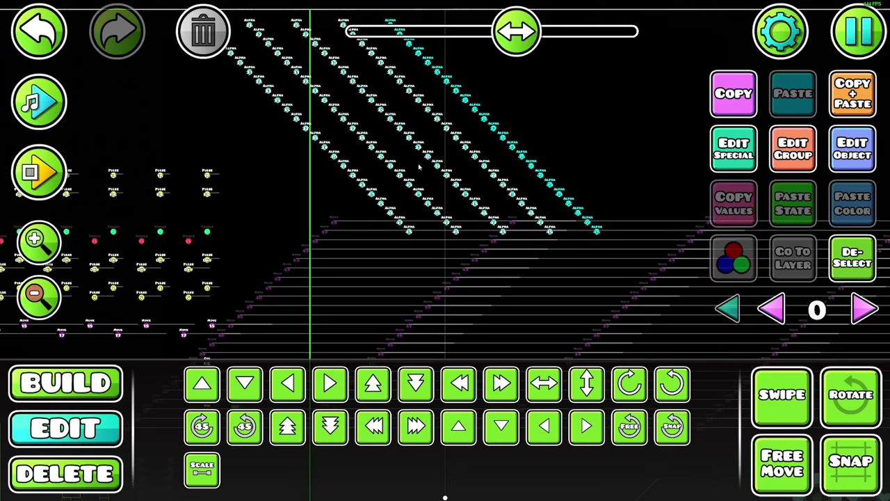
{"action": "left_click_drag", "start_coordinate": [593, 238], "coordinate": [572, 239]}
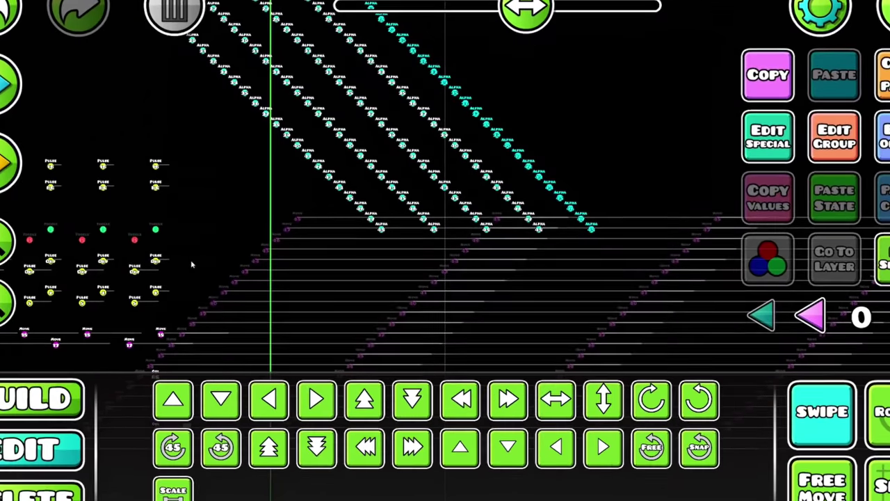
{"action": "left_click_drag", "start_coordinate": [247, 260], "coordinate": [556, 63]}
{"action": "left_click_drag", "start_coordinate": [456, 165], "coordinate": [445, 147]}
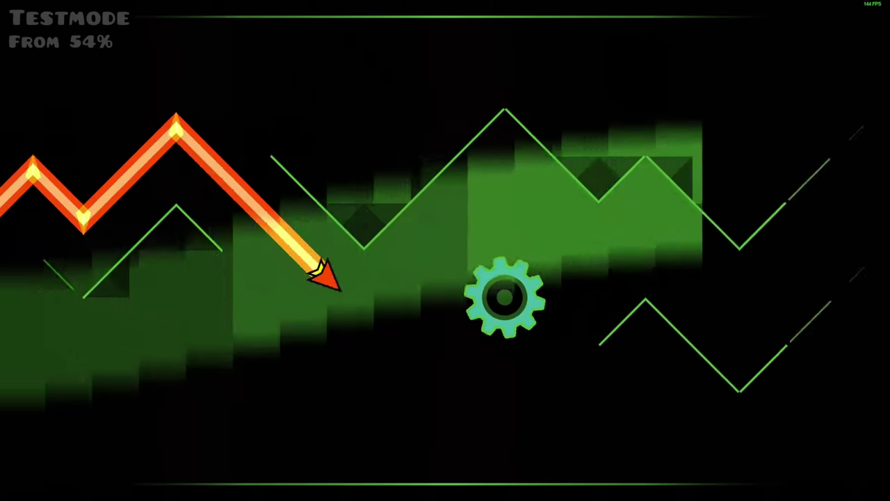
Playtest the level from the 54% start position to check the pillars' staggered opacity wave, and return to editing.
{"action": "key", "text": "space"}
{"action": "key", "text": "space"}
{"action": "key", "text": "space"}
{"action": "key", "text": "space"}
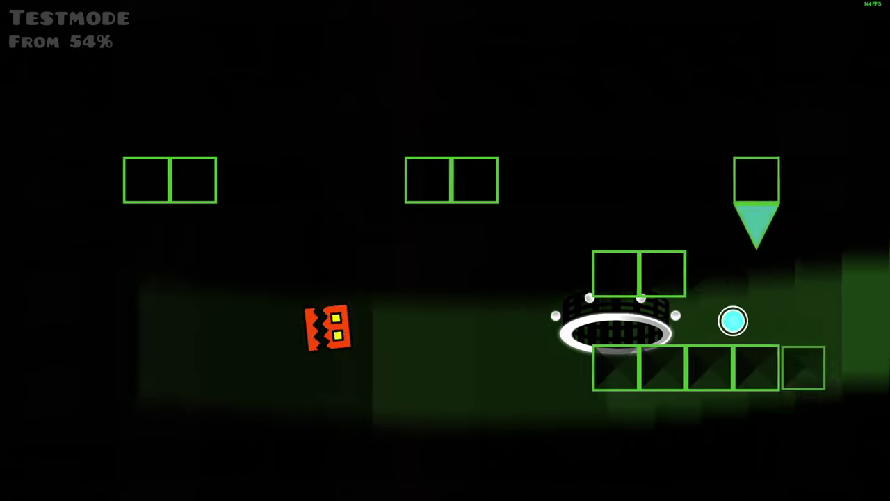
{"action": "key", "text": "space"}
{"action": "key", "text": "Escape"}
{"action": "left_click", "coordinate": [193, 298]}
{"action": "left_click", "coordinate": [55, 421]}
Select the pillar row on layer 10 and place one copy below it and another above it.
{"action": "left_click", "coordinate": [39, 298]}
{"action": "left_click", "coordinate": [39, 298]}
{"action": "left_click_drag", "start_coordinate": [366, 206], "coordinate": [372, 347]}
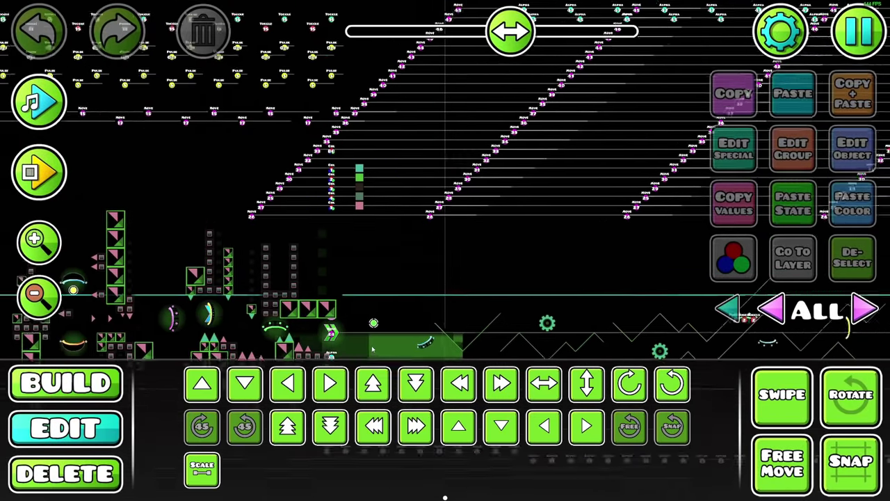
{"action": "left_click_drag", "start_coordinate": [530, 128], "coordinate": [411, 334]}
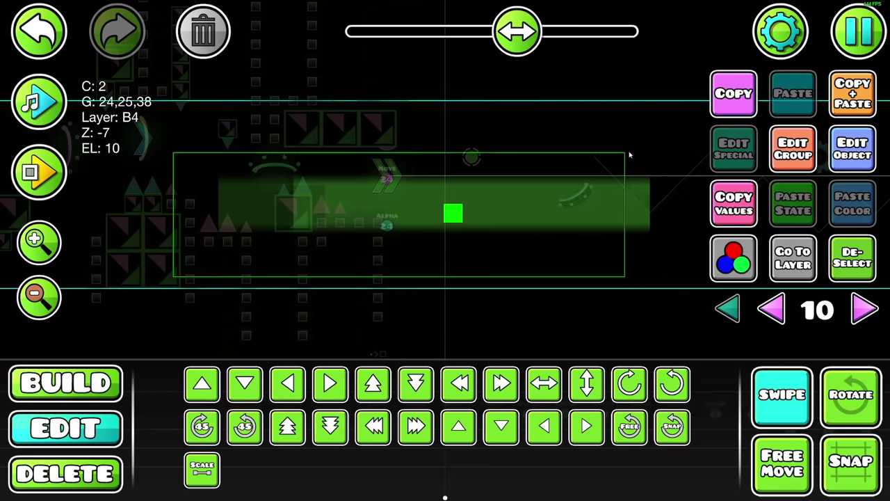
{"action": "left_click_drag", "start_coordinate": [629, 155], "coordinate": [629, 155]}
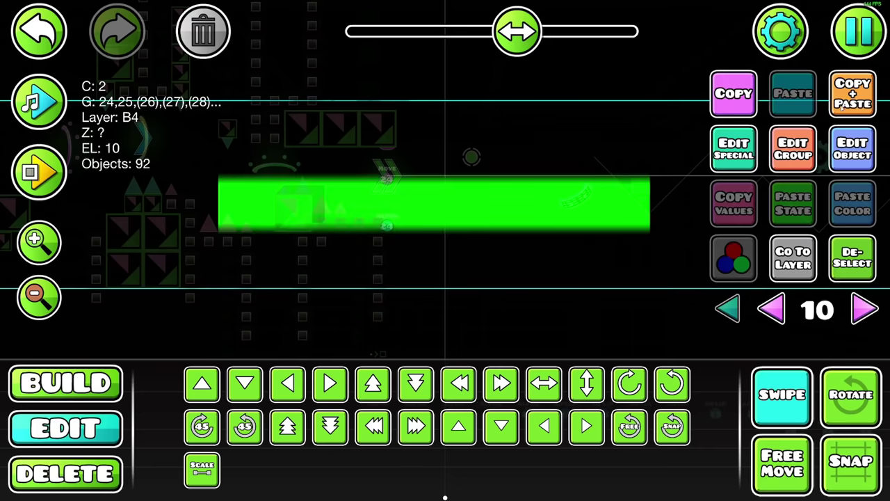
{"action": "left_click", "coordinate": [663, 274]}
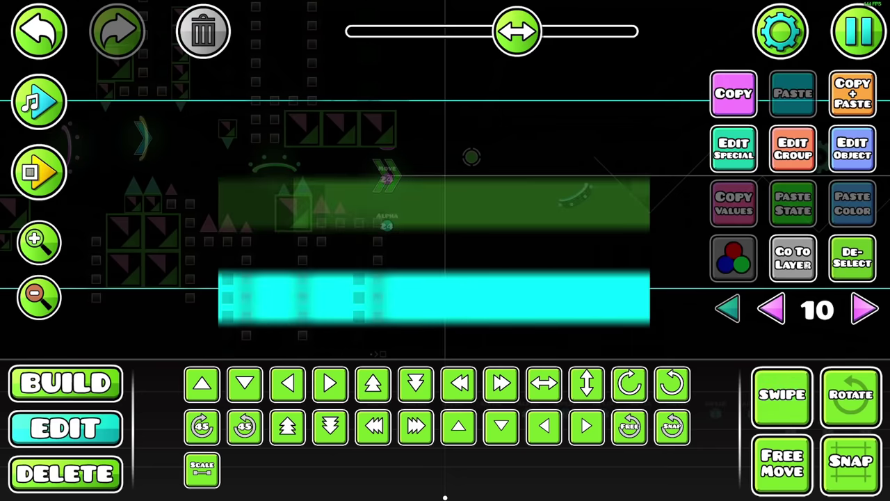
{"action": "left_click", "coordinate": [287, 426]}
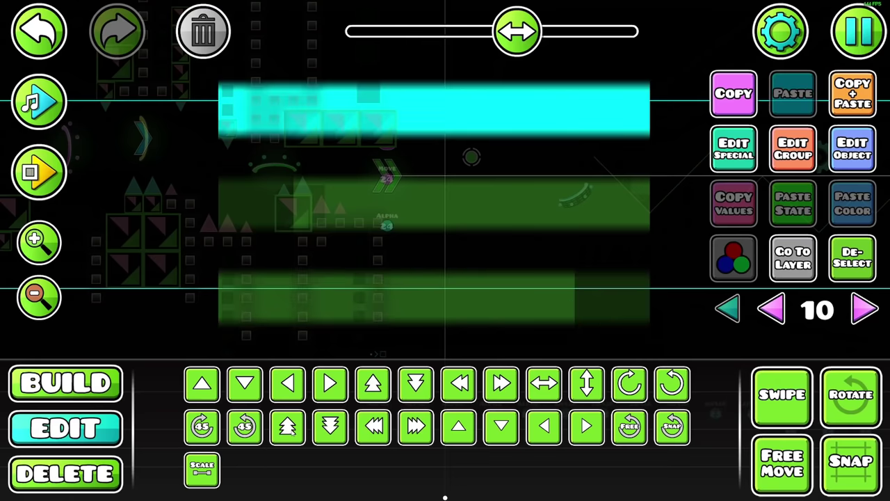
{"action": "left_click", "coordinate": [857, 267]}
Playtest from the 54% start position to check the stacked pillar rows moving together.
{"action": "left_click_drag", "start_coordinate": [631, 298], "coordinate": [474, 300]}
{"action": "left_click_drag", "start_coordinate": [194, 198], "coordinate": [232, 199]}
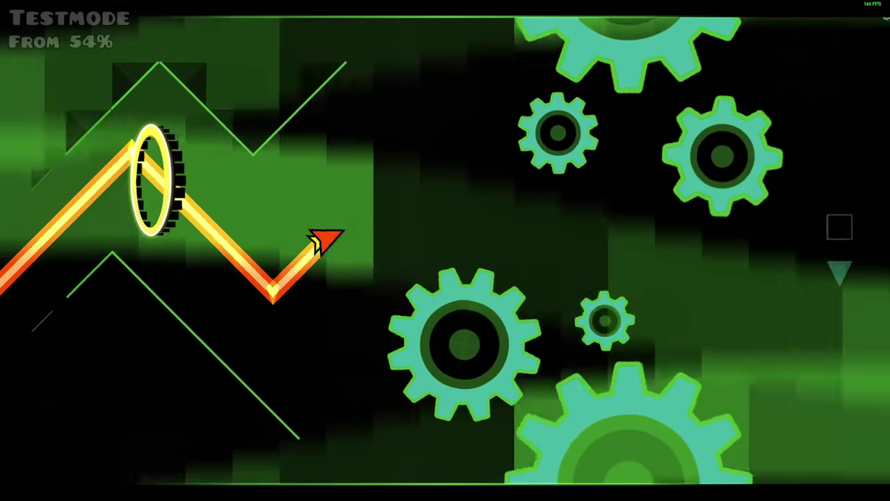
{"action": "key", "text": "space"}
{"action": "key", "text": "space"}
{"action": "key", "text": "space"}
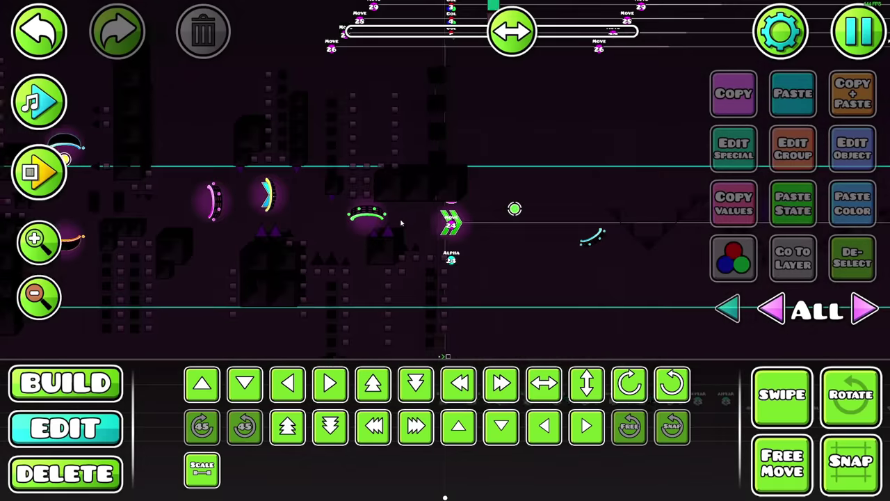
Playtest the section again to check the vertical bars on layer 11 crossing the pillar rows.
{"action": "left_click_drag", "start_coordinate": [401, 222], "coordinate": [264, 216]}
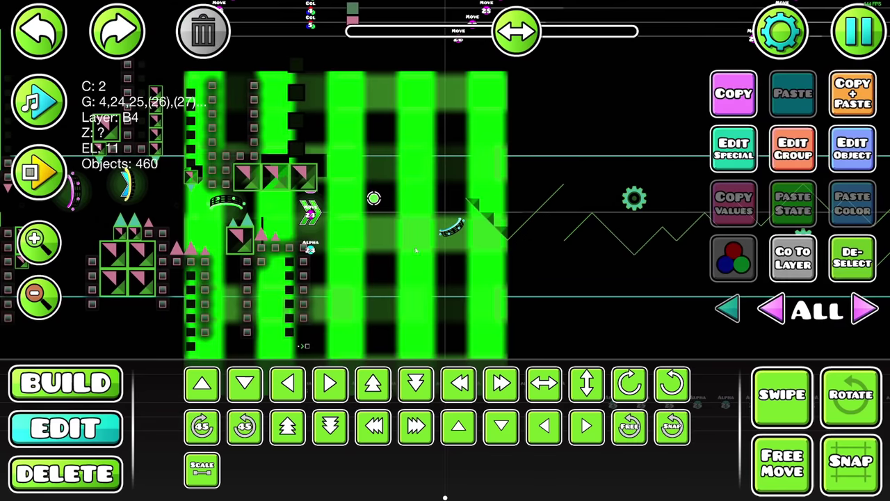
{"action": "key", "text": "Return"}
{"action": "key", "text": "space"}
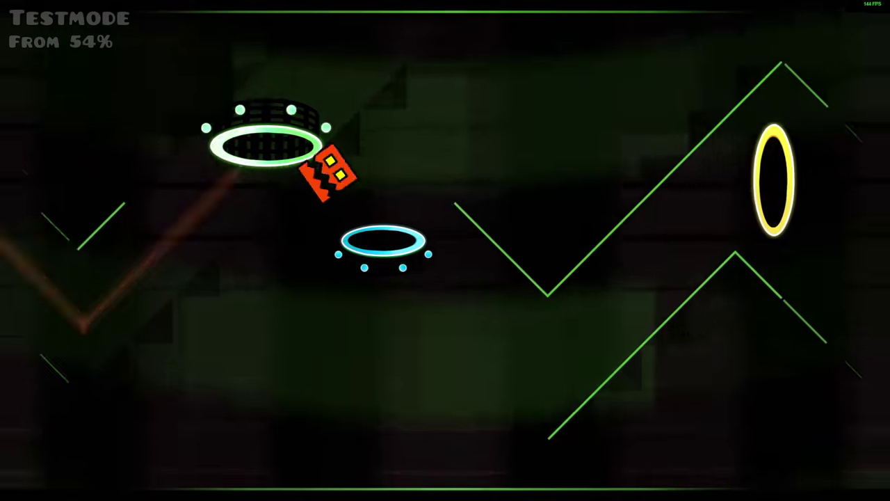
{"action": "key", "text": "Escape"}
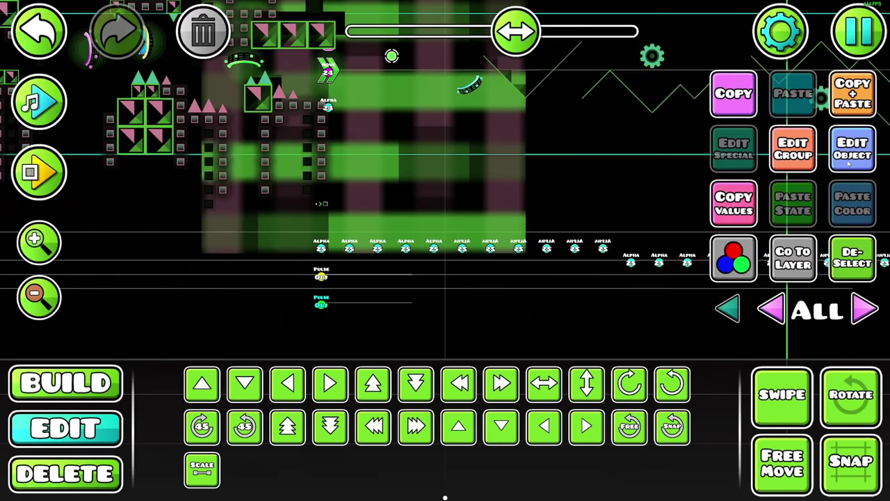
Change the target channel of the selected pulse trigger and check the settings of the color trigger for Color ID 1.
{"action": "left_click", "coordinate": [850, 157]}
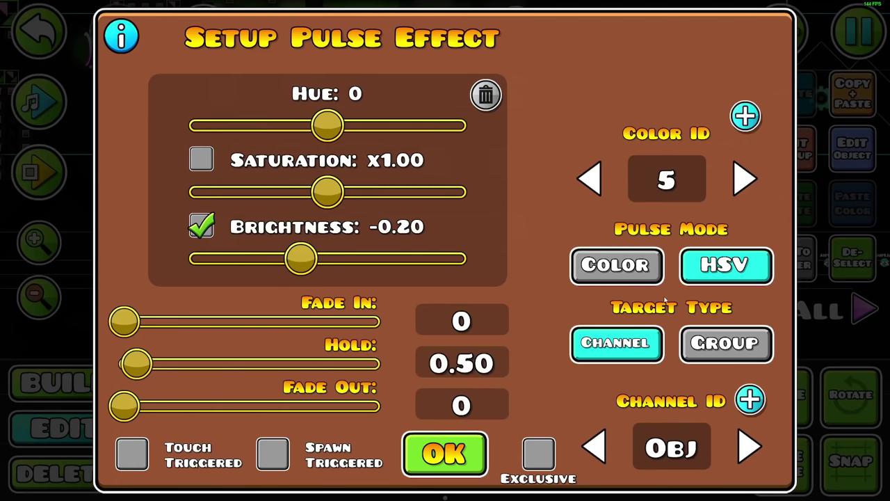
{"action": "left_click", "coordinate": [743, 448]}
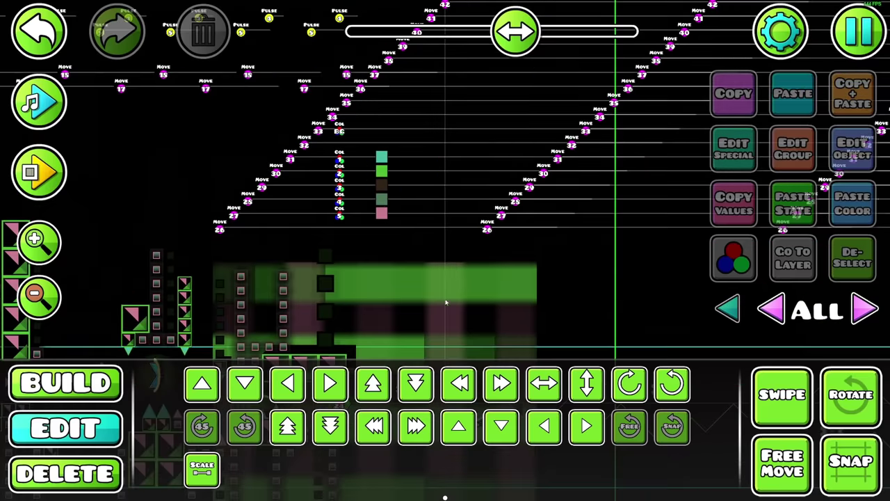
{"action": "left_click", "coordinate": [341, 156]}
{"action": "left_click", "coordinate": [851, 149]}
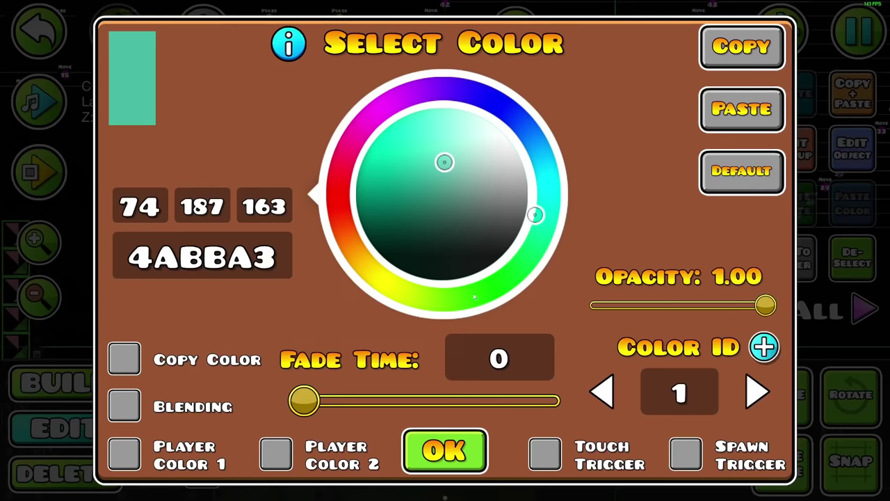
{"action": "left_click", "coordinate": [431, 451]}
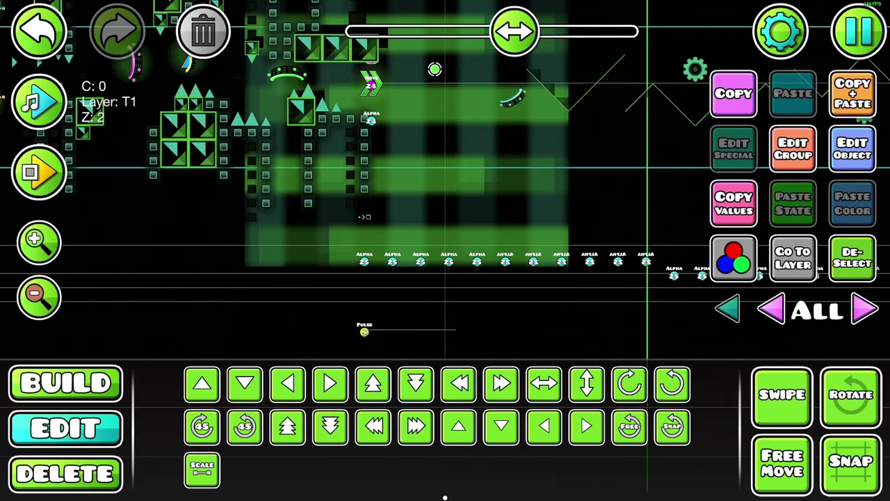
Place a copy of the pulse trigger to its right and review the pulse settings.
{"action": "left_click_drag", "start_coordinate": [535, 330], "coordinate": [507, 327]}
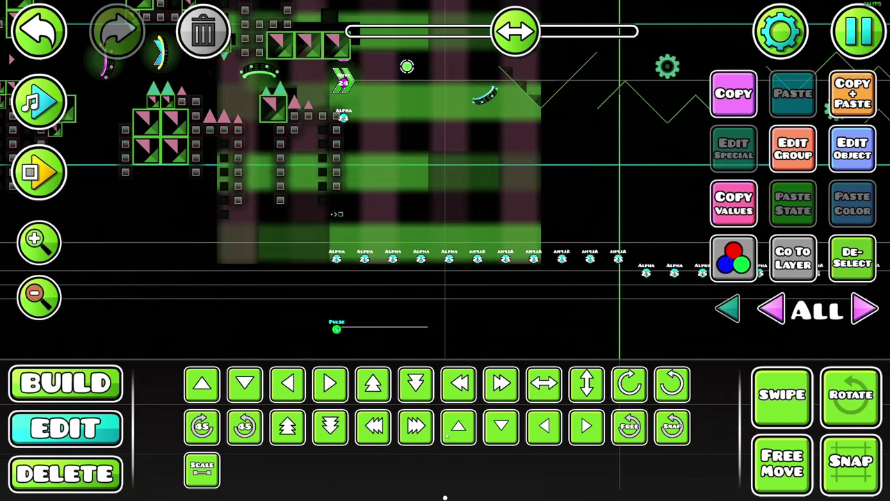
{"action": "left_click", "coordinate": [416, 425]}
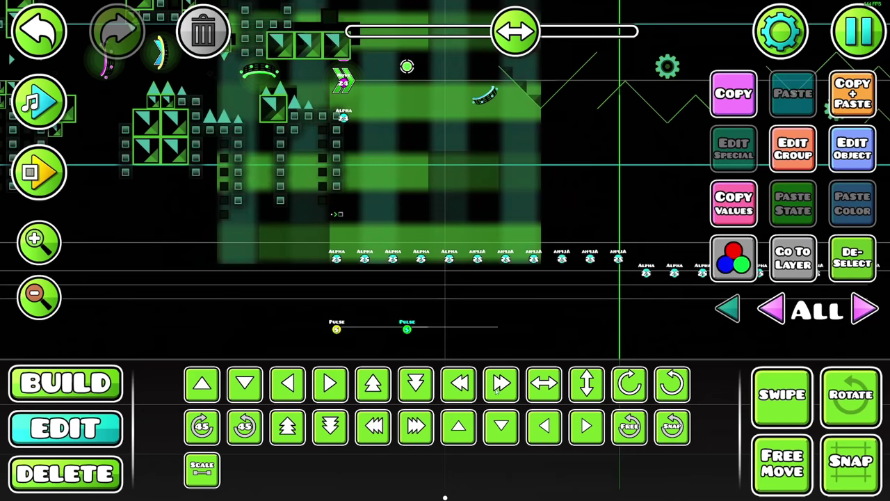
{"action": "left_click", "coordinate": [852, 258]}
{"action": "left_click_drag", "start_coordinate": [487, 209], "coordinate": [443, 167]}
{"action": "left_click", "coordinate": [466, 283]}
{"action": "left_click", "coordinate": [853, 148]}
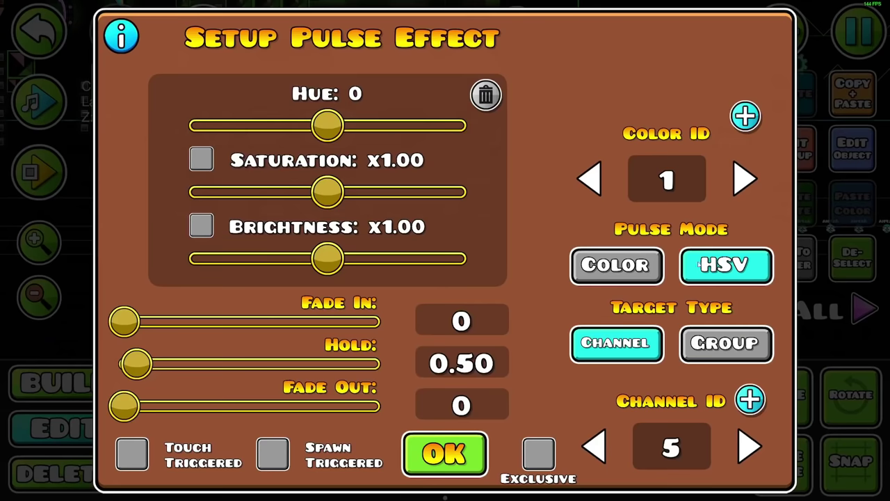
{"action": "left_click", "coordinate": [445, 454]}
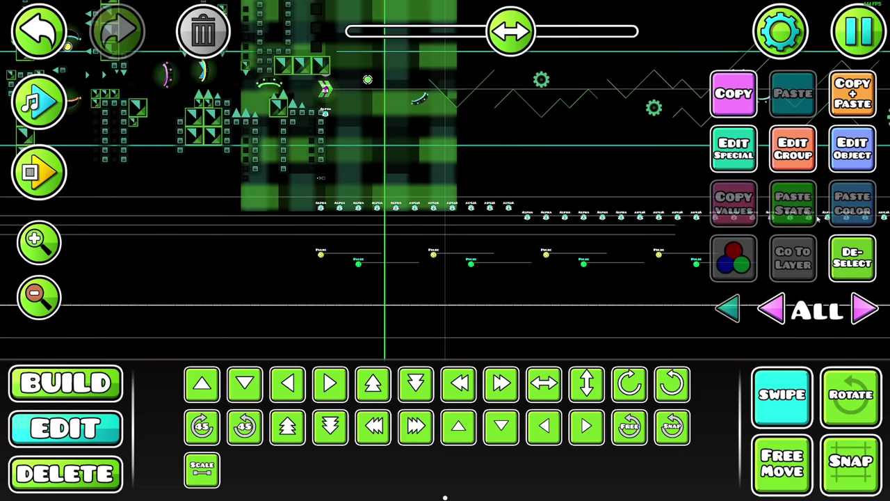
Retarget the lower row of pulse triggers to Channel ID 2.
{"action": "left_click", "coordinate": [853, 149]}
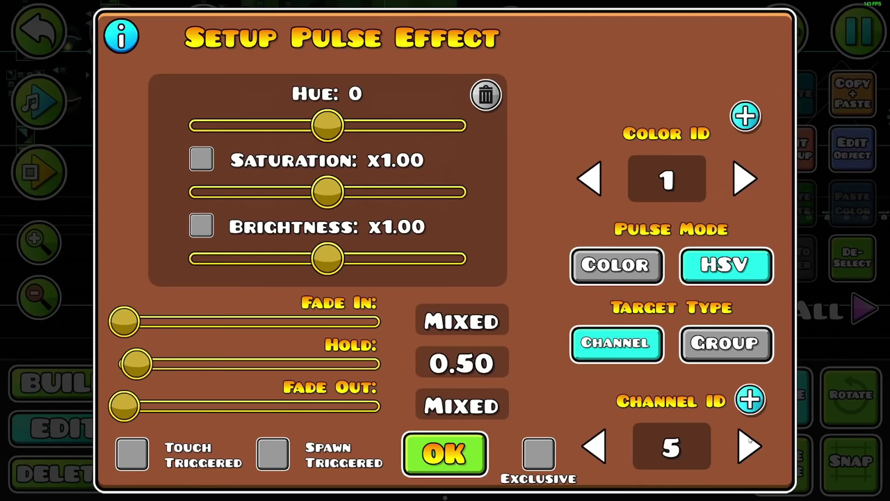
{"action": "left_click", "coordinate": [595, 446]}
{"action": "left_click", "coordinate": [595, 445]}
{"action": "left_click", "coordinate": [595, 445]}
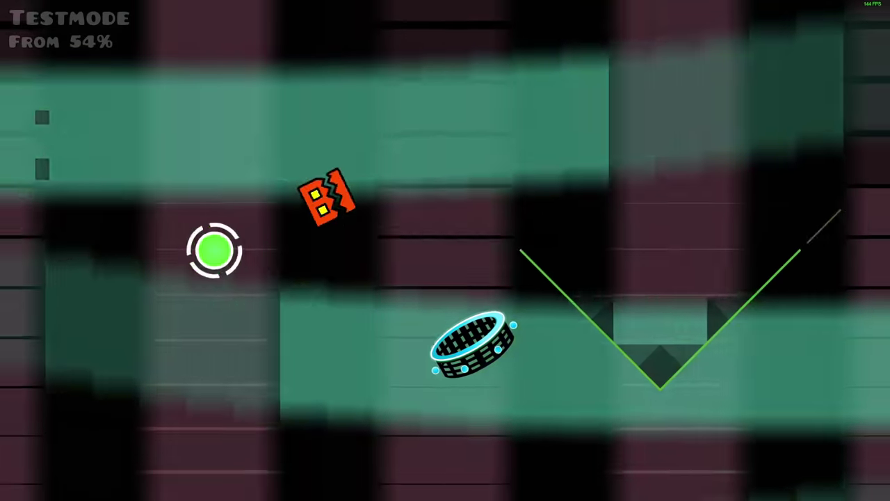
Playtest the section from 54% to check the pulse colors on the pillars and bars.
{"action": "key", "text": "space"}
{"action": "key", "text": "space"}
{"action": "key", "text": "space"}
{"action": "key", "text": "space"}
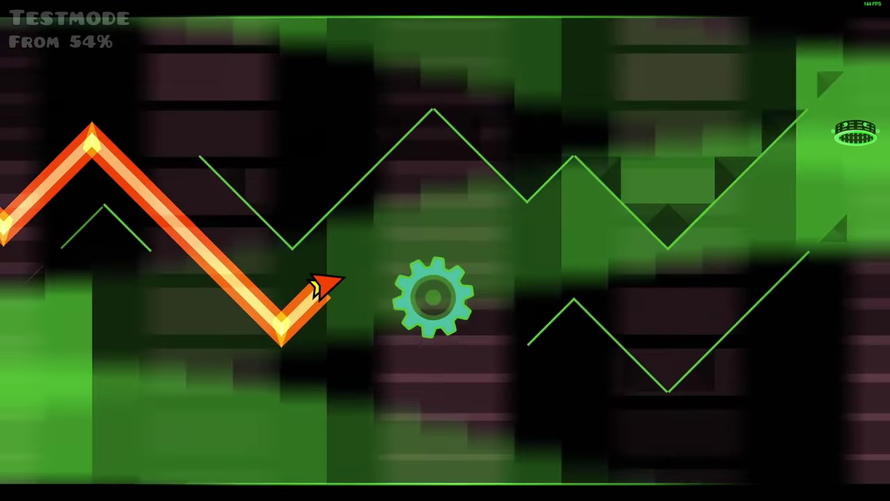
{"action": "key", "text": "space"}
{"action": "key", "text": "space"}
{"action": "key", "text": "space"}
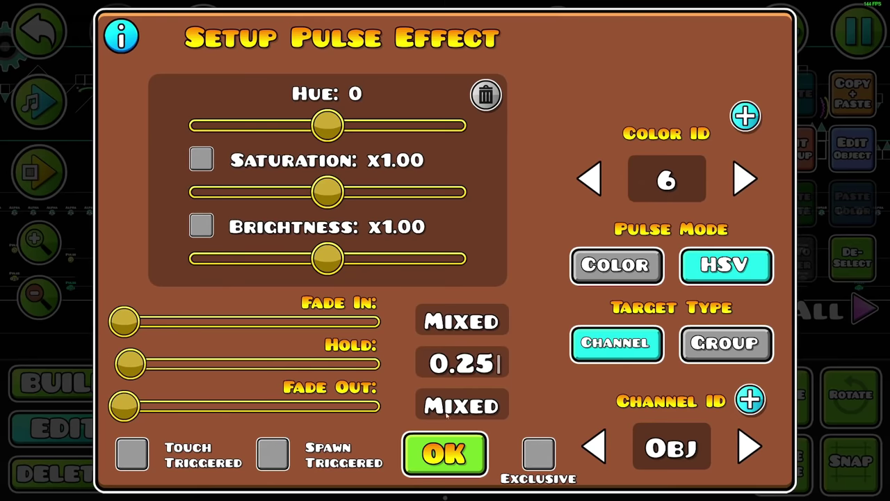
Set the selected pulse triggers' hold to 0.25 and the Move Y of the selected layer 10 move triggers to 22.
{"action": "left_click", "coordinate": [451, 453]}
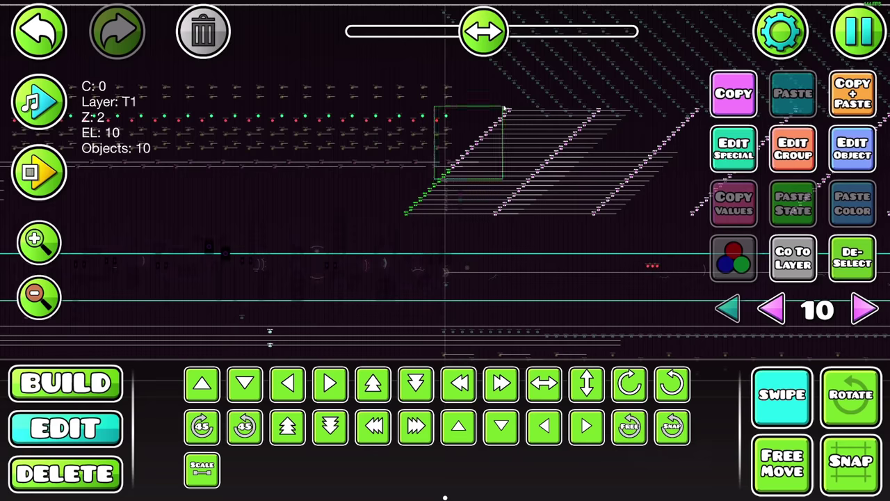
{"action": "left_click", "coordinate": [854, 160]}
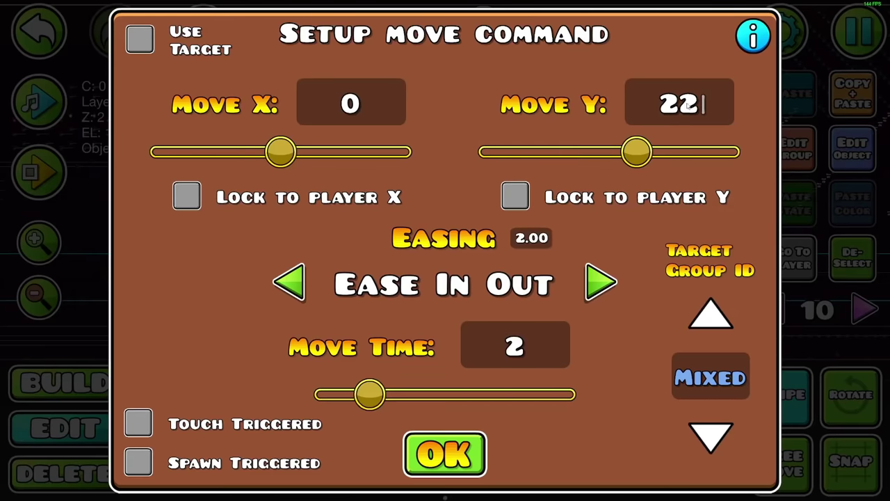
{"action": "left_click", "coordinate": [463, 449]}
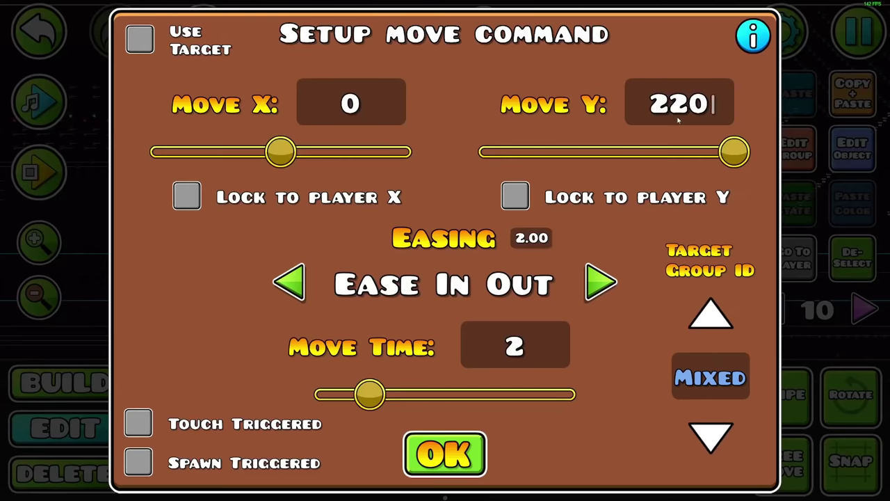
{"action": "key", "text": "BackSpace"}
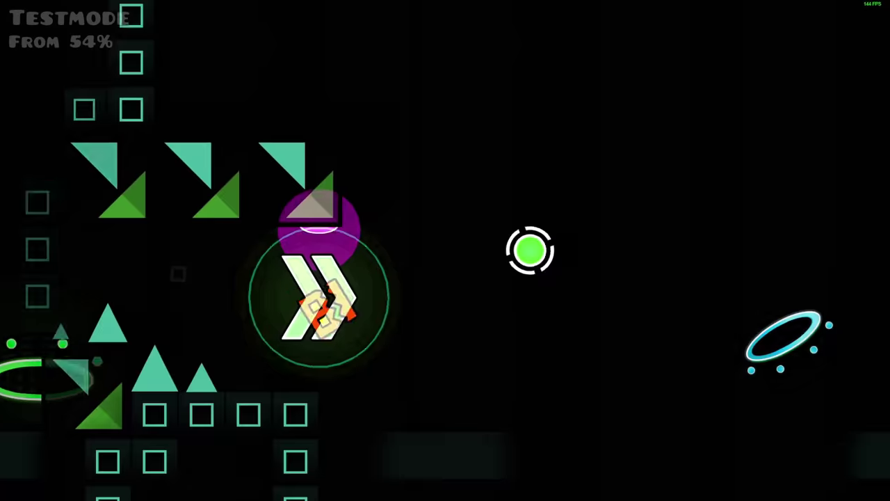
Playtest from 54% to check the motion of the crossing bars, and pause in the wave part.
{"action": "key", "text": "space"}
{"action": "key", "text": "space"}
{"action": "key", "text": "space"}
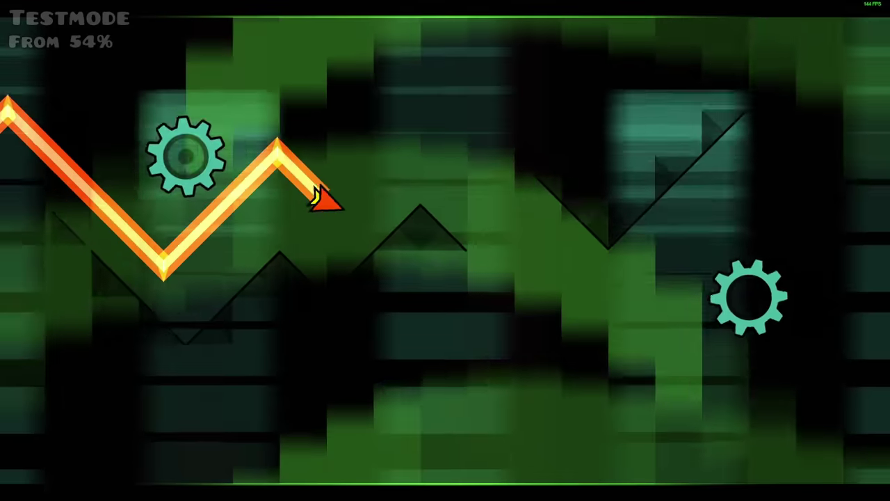
{"action": "key", "text": "space"}
{"action": "key", "text": "space"}
{"action": "key", "text": "space"}
{"action": "key", "text": "Escape"}
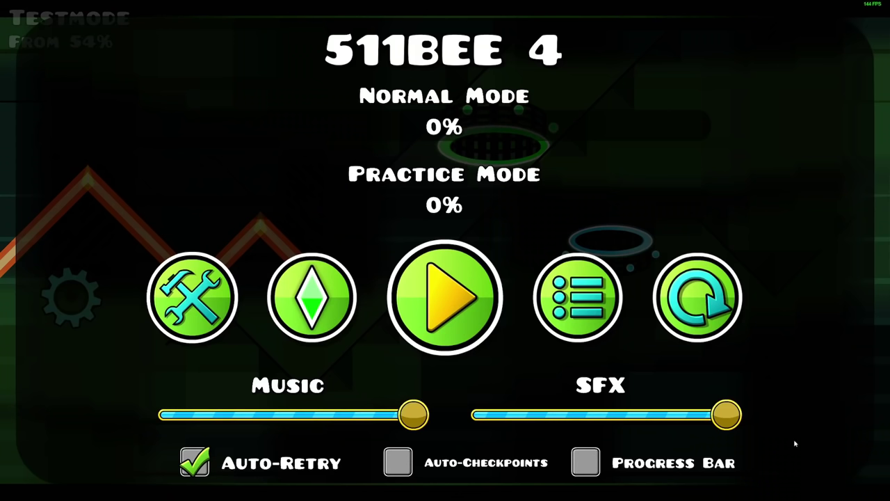
Restart the test run, play through the wave part again and pause it.
{"action": "left_click", "coordinate": [698, 298]}
{"action": "key", "text": "space"}
{"action": "key", "text": "space"}
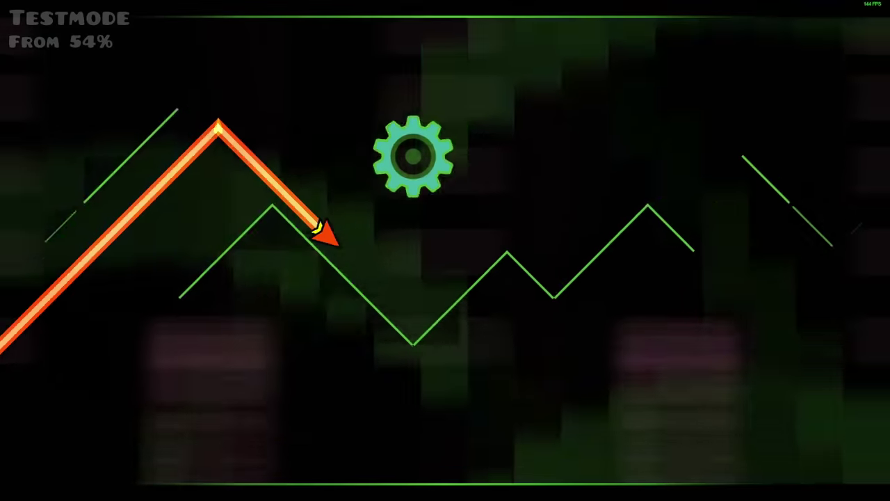
{"action": "key", "text": "space"}
{"action": "key", "text": "space"}
{"action": "key", "text": "space"}
{"action": "key", "text": "space"}
{"action": "key", "text": "space"}
{"action": "key", "text": "space"}
{"action": "key", "text": "Escape"}
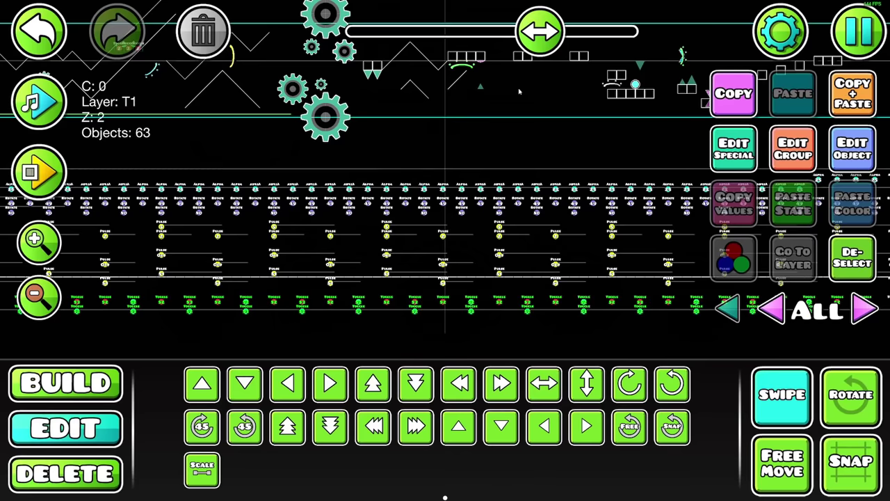
Extend the selection over the rest of the toggle trigger rows below the level.
{"action": "left_click_drag", "start_coordinate": [519, 91], "coordinate": [542, 81]}
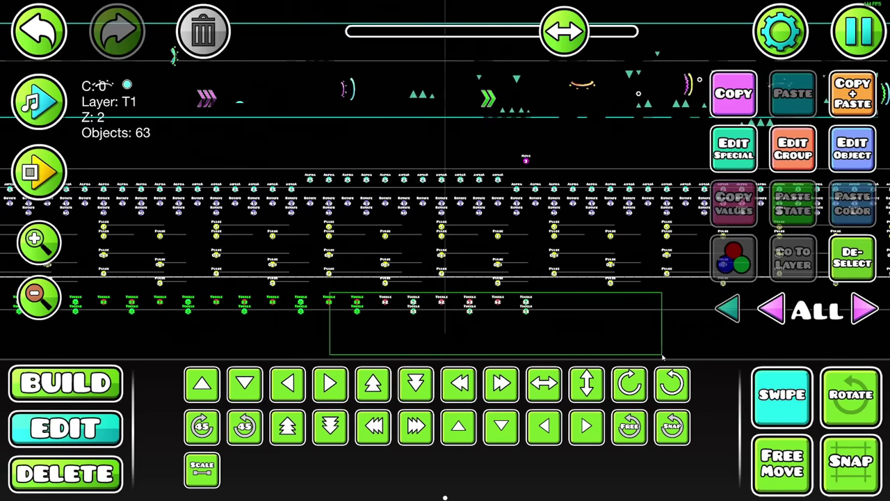
{"action": "scroll", "coordinate": [522, 288], "scroll_direction": "left", "scroll_amount": 5}
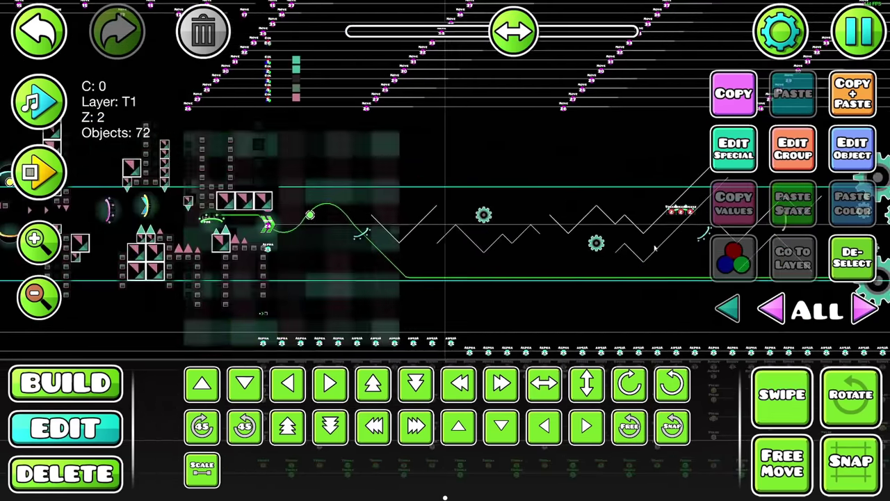
{"action": "scroll", "coordinate": [516, 359], "scroll_direction": "up", "scroll_amount": 3}
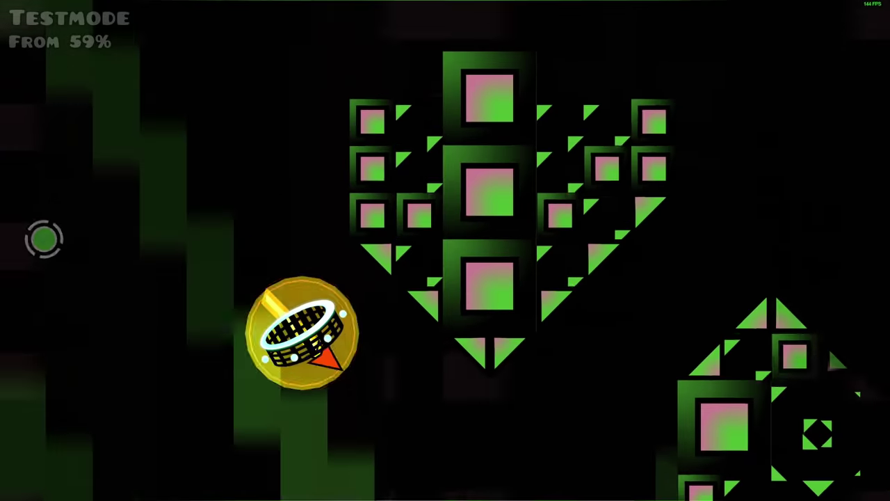
Playtest the wave section from 59% to check the block decoration around the path.
{"action": "key", "text": "space"}
{"action": "key", "text": "space"}
{"action": "key", "text": "space"}
{"action": "key", "text": "space"}
{"action": "key", "text": "space"}
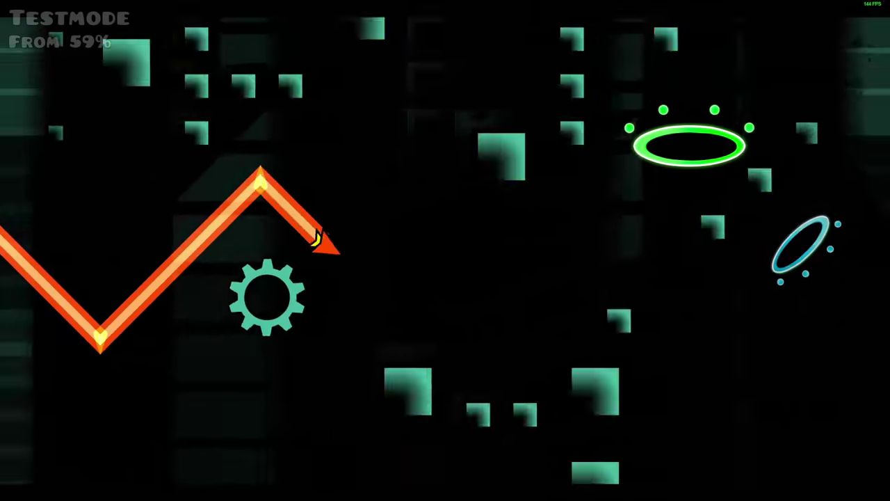
{"action": "key", "text": "space"}
{"action": "key", "text": "space"}
{"action": "key", "text": "space"}
{"action": "key", "text": "space"}
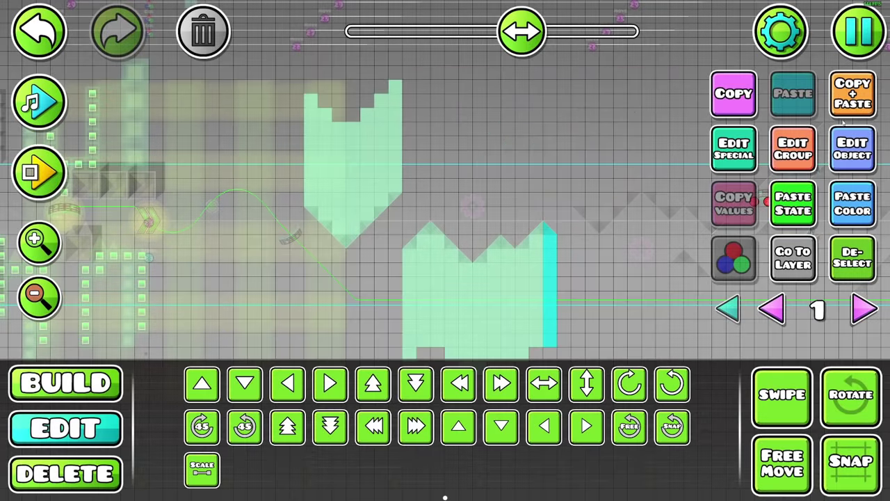
Move the selected block column on layer 1 right and up to the upper slope line and flip it vertically.
{"action": "key", "text": "d"}
{"action": "key", "text": "d"}
{"action": "key", "text": "d"}
{"action": "left_click_drag", "start_coordinate": [654, 229], "coordinate": [585, 263]}
{"action": "key", "text": "w"}
{"action": "key", "text": "w"}
{"action": "key", "text": "w"}
{"action": "left_click", "coordinate": [587, 385]}
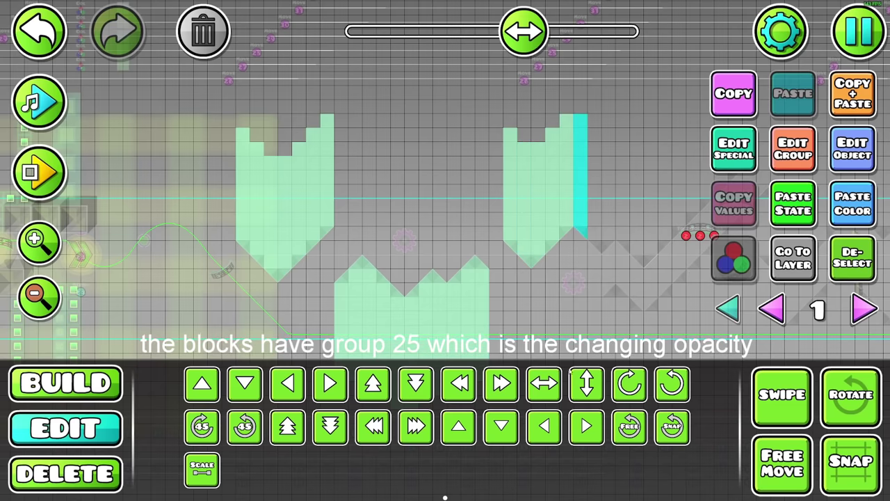
Duplicate the block column rightwards, following the zigzag and rising slope lines to fill the area above the wave path.
{"action": "key", "text": "ctrl+d"}
{"action": "key", "text": "d"}
{"action": "key", "text": "s"}
{"action": "key", "text": "ctrl+d"}
{"action": "key", "text": "d"}
{"action": "left_click_drag", "start_coordinate": [625, 280], "coordinate": [568, 278]}
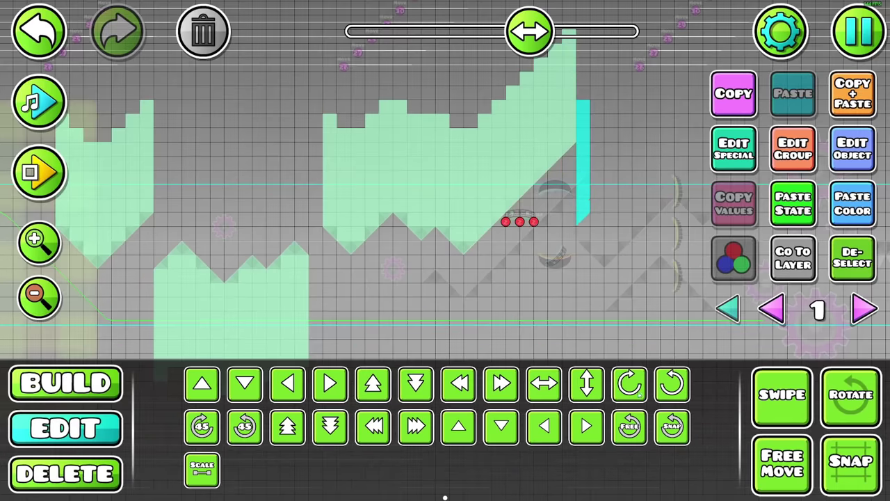
Move the block column left and down below the wave path, and flip it horizontally and vertically.
{"action": "key", "text": "a"}
{"action": "key", "text": "a"}
{"action": "key", "text": "a"}
{"action": "key", "text": "a"}
{"action": "key", "text": "a"}
{"action": "key", "text": "s"}
{"action": "key", "text": "s"}
{"action": "key", "text": "s"}
{"action": "key", "text": "s"}
{"action": "key", "text": "s"}
{"action": "left_click", "coordinate": [557, 389]}
{"action": "left_click", "coordinate": [590, 386]}
{"action": "left_click_drag", "start_coordinate": [599, 306], "coordinate": [614, 269]}
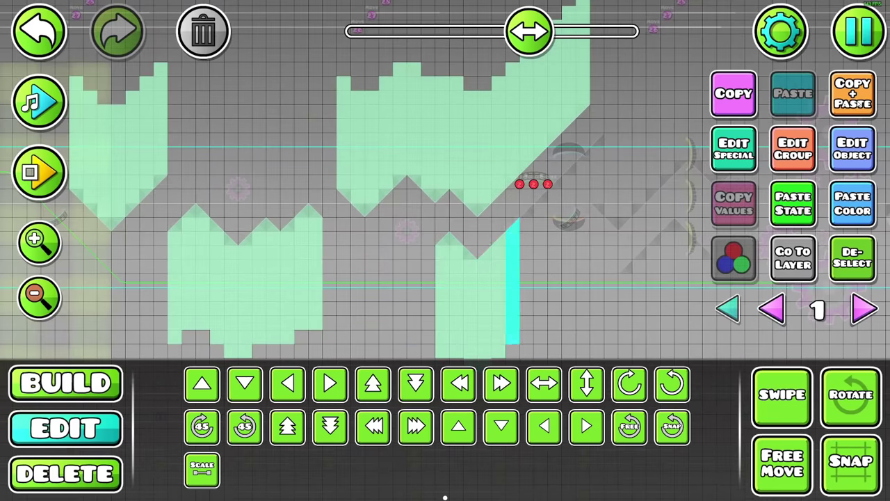
Duplicate the block column one cell right and up repeatedly to fill below the rising slope line.
{"action": "key", "text": "d"}
{"action": "left_click", "coordinate": [860, 102]}
{"action": "key", "text": "w"}
{"action": "key", "text": "d"}
{"action": "left_click", "coordinate": [860, 103]}
{"action": "key", "text": "w"}
{"action": "key", "text": "d"}
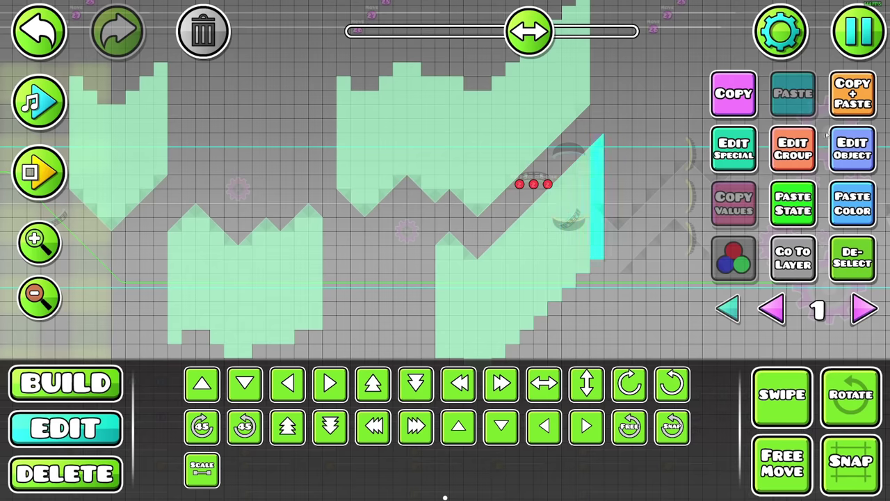
Fill the stepped underside of the lower diagonal band with slope copies, each one cell left and down.
{"action": "left_click_drag", "start_coordinate": [825, 135], "coordinate": [759, 150]}
{"action": "key", "text": "alt+d"}
{"action": "left_click", "coordinate": [794, 383]}
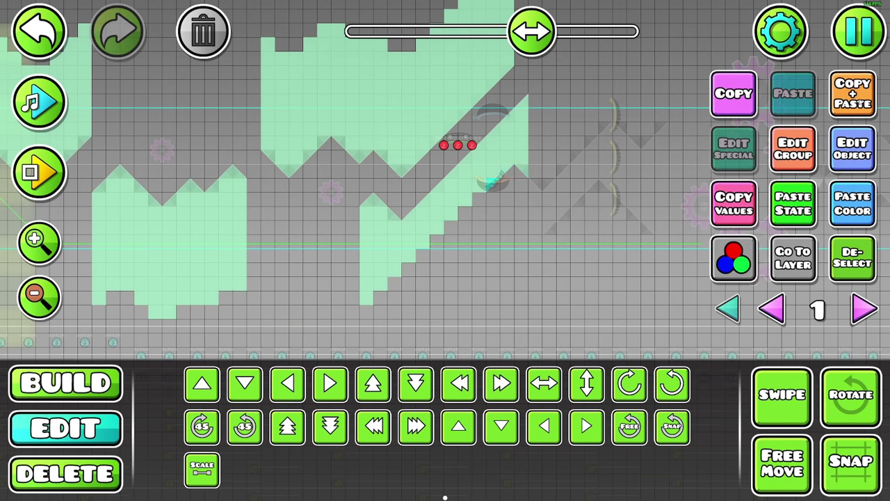
{"action": "left_click", "coordinate": [861, 104]}
{"action": "key", "text": "a"}
{"action": "key", "text": "s"}
{"action": "left_click", "coordinate": [861, 104]}
{"action": "key", "text": "a"}
{"action": "key", "text": "s"}
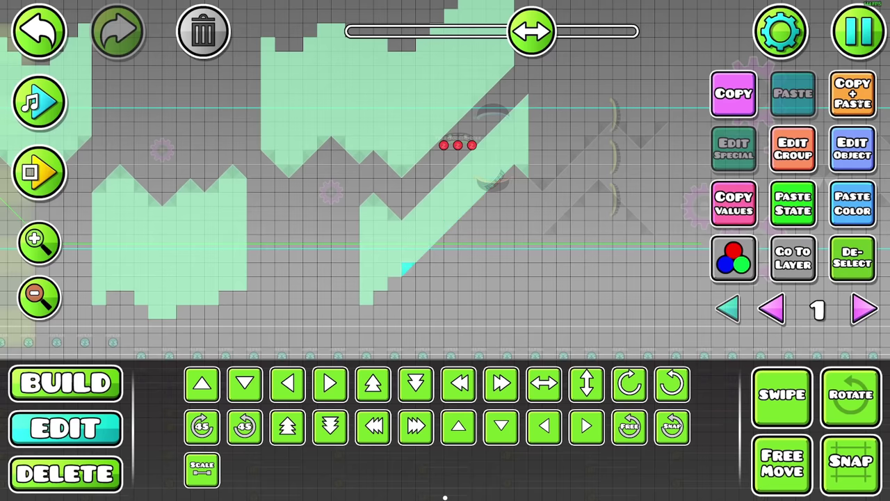
{"action": "left_click", "coordinate": [861, 103]}
{"action": "key", "text": "a"}
{"action": "key", "text": "s"}
{"action": "left_click", "coordinate": [860, 103]}
{"action": "key", "text": "a"}
{"action": "key", "text": "s"}
Playtest from 59% to check the block masses filled around the wave path.
{"action": "left_click", "coordinate": [39, 172]}
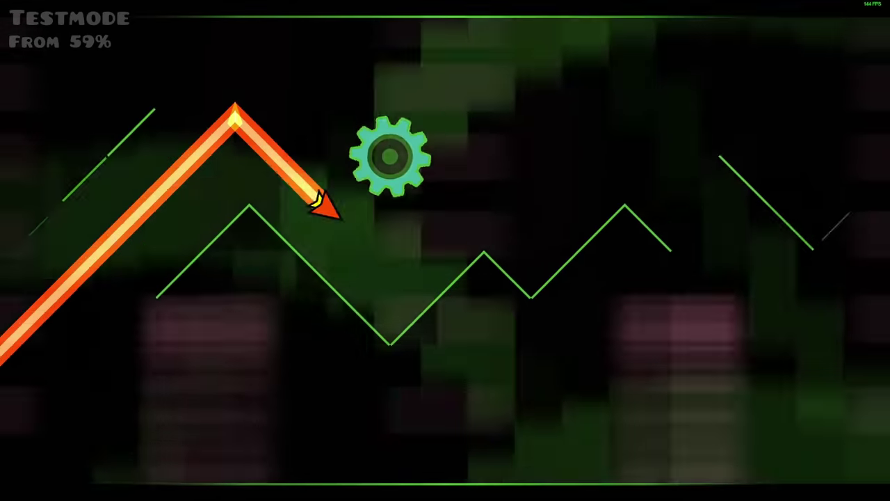
{"action": "key", "text": "space"}
{"action": "key", "text": "space"}
{"action": "key", "text": "space"}
{"action": "key", "text": "space"}
{"action": "key", "text": "space"}
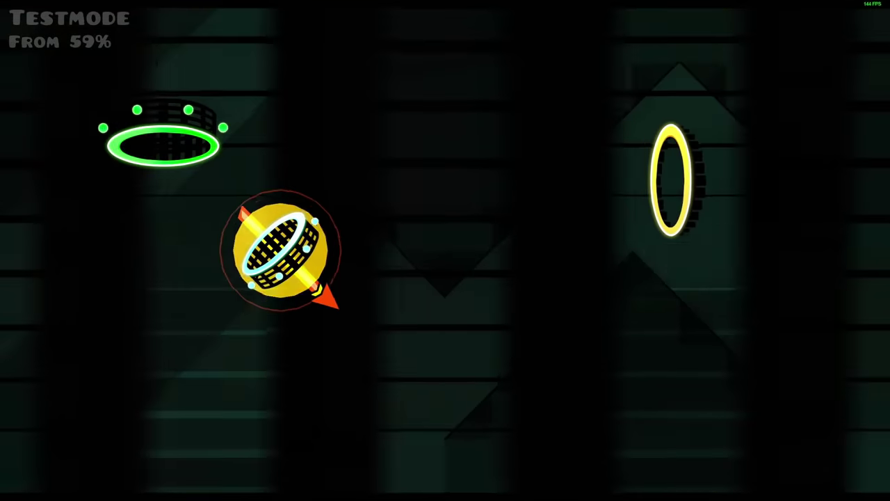
{"action": "key", "text": "space"}
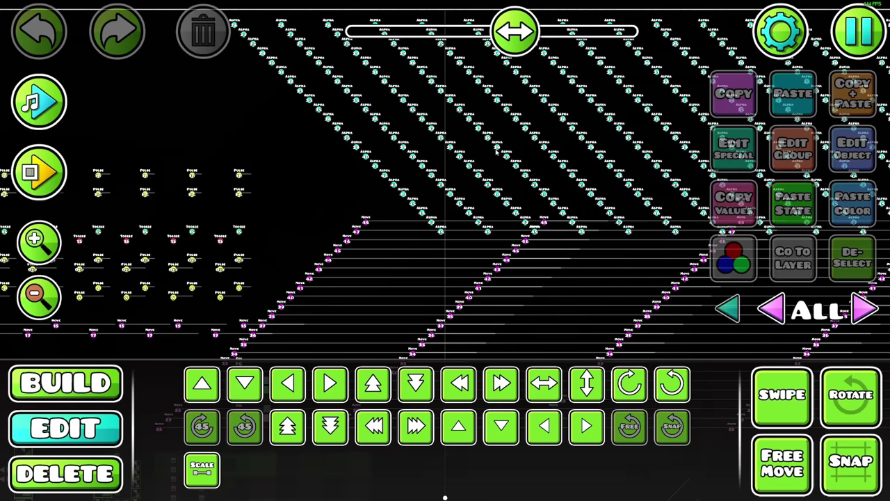
On editor layer 0, place two stacked solid squares just before the lower zigzag block mass.
{"action": "scroll", "coordinate": [526, 140], "scroll_direction": "down", "scroll_amount": 5}
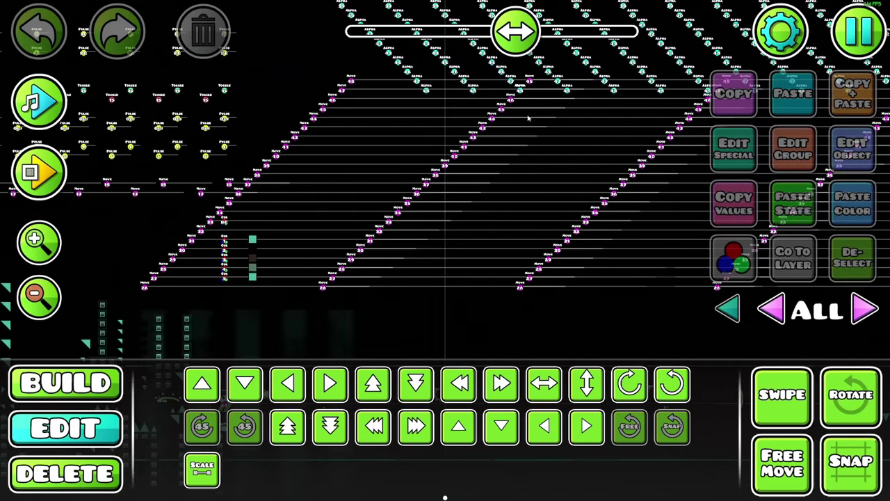
{"action": "scroll", "coordinate": [511, 129], "scroll_direction": "down", "scroll_amount": 5}
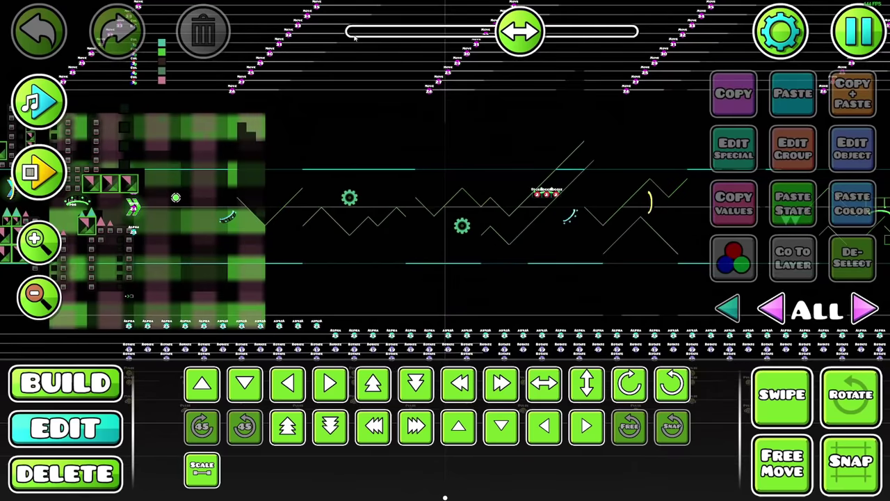
{"action": "key", "text": "Escape"}
{"action": "left_click", "coordinate": [396, 121]}
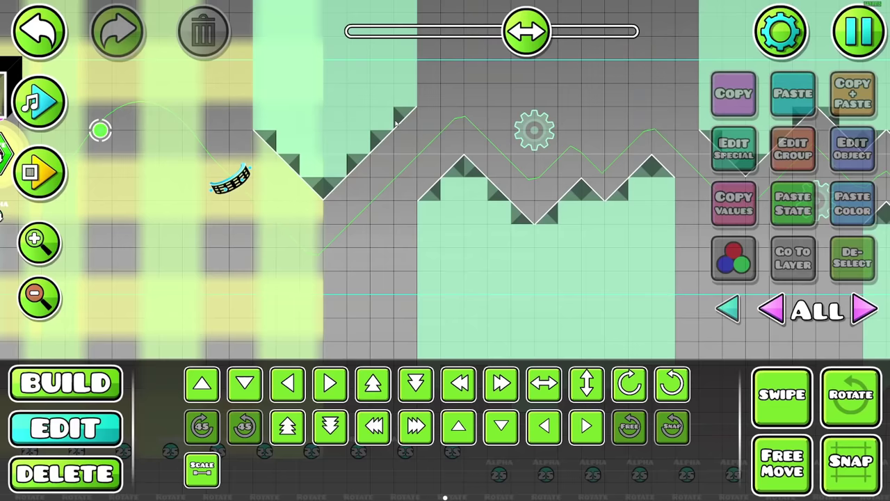
{"action": "left_click", "coordinate": [873, 313]}
{"action": "left_click", "coordinate": [66, 383]}
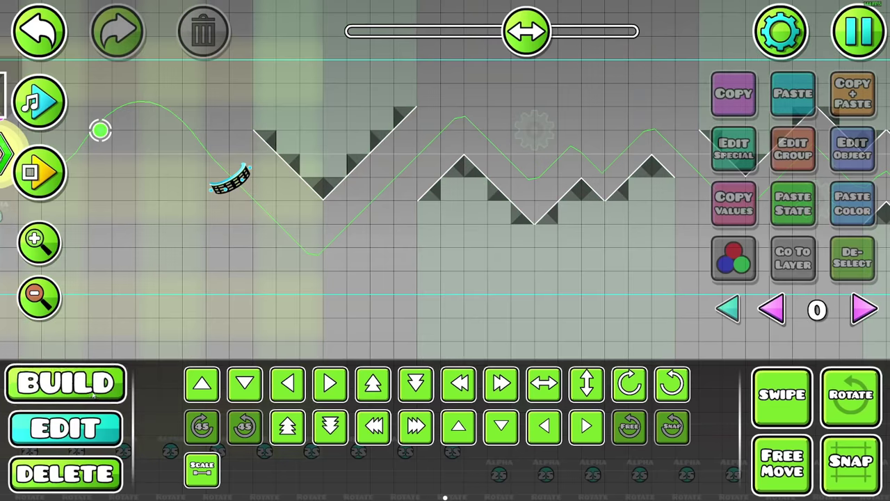
{"action": "left_click", "coordinate": [118, 345]}
{"action": "left_click", "coordinate": [383, 389]}
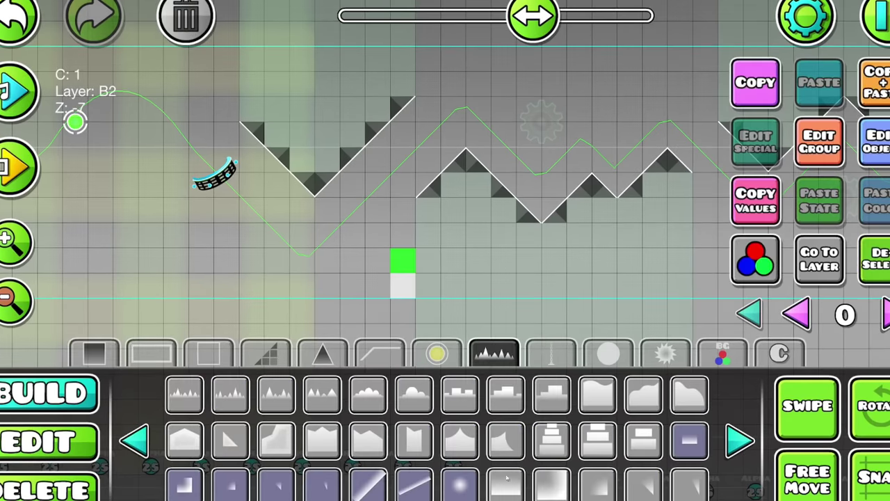
Add fading gradient pieces to both ends of the stacked squares, rotating the lower one by 180 degrees.
{"action": "left_click", "coordinate": [506, 485]}
{"action": "key", "text": "e"}
{"action": "key", "text": "e"}
{"action": "left_click", "coordinate": [63, 442]}
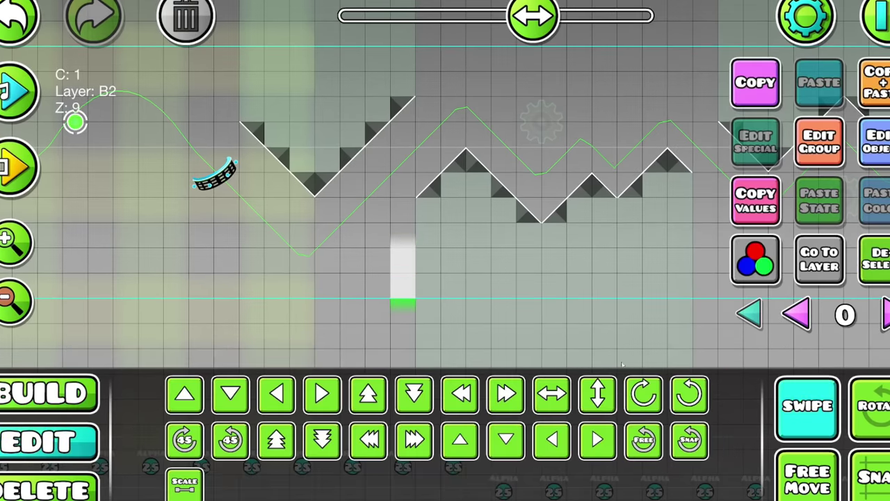
Select the four beam pieces and put them on Z layer T2.
{"action": "left_click_drag", "start_coordinate": [443, 225], "coordinate": [445, 223]}
{"action": "left_click", "coordinate": [820, 148]}
{"action": "left_click", "coordinate": [521, 402]}
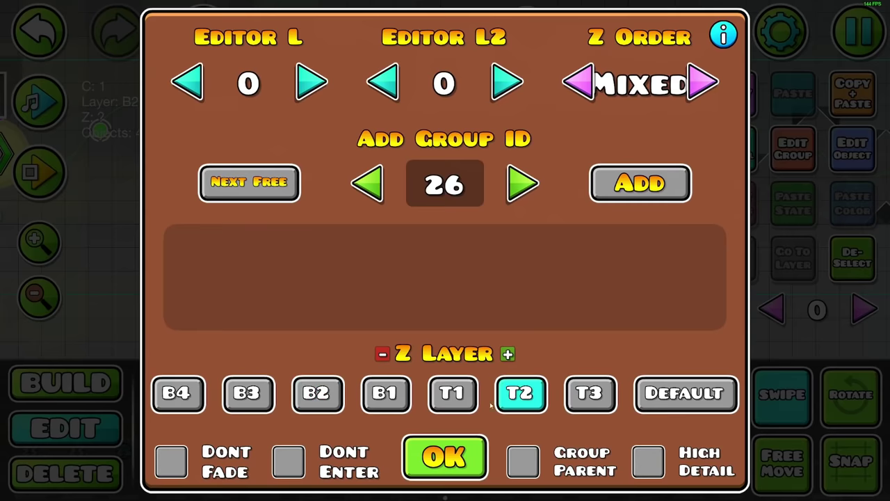
{"action": "left_click", "coordinate": [444, 457]}
Scale the four-piece beam to 1.70 and tilt its upper end slightly to the left.
{"action": "left_click", "coordinate": [202, 470]}
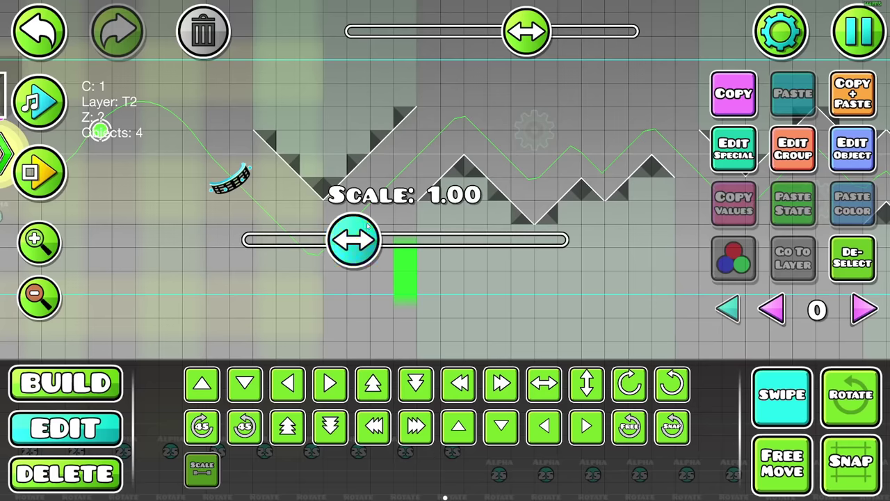
{"action": "left_click_drag", "start_coordinate": [353, 238], "coordinate": [500, 240]}
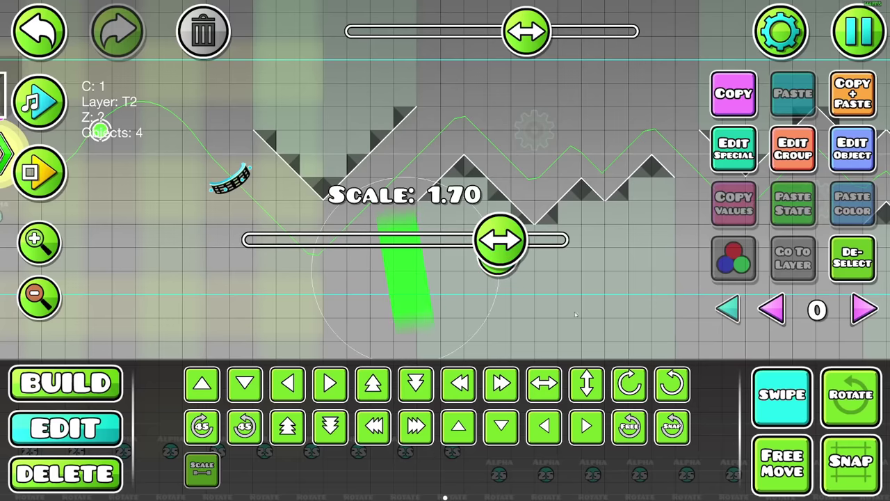
Nudge the tilted beam slightly right and down, and deselect it.
{"action": "key", "text": "shift+d"}
{"action": "key", "text": "shift+d"}
{"action": "key", "text": "shift+d"}
{"action": "key", "text": "shift+s"}
{"action": "key", "text": "shift+s"}
{"action": "key", "text": "shift+s"}
{"action": "key", "text": "shift+d"}
{"action": "key", "text": "shift+d"}
{"action": "key", "text": "shift+d"}
{"action": "key", "text": "shift+s"}
{"action": "key", "text": "shift+s"}
{"action": "key", "text": "shift+s"}
{"action": "key", "text": "shift+d"}
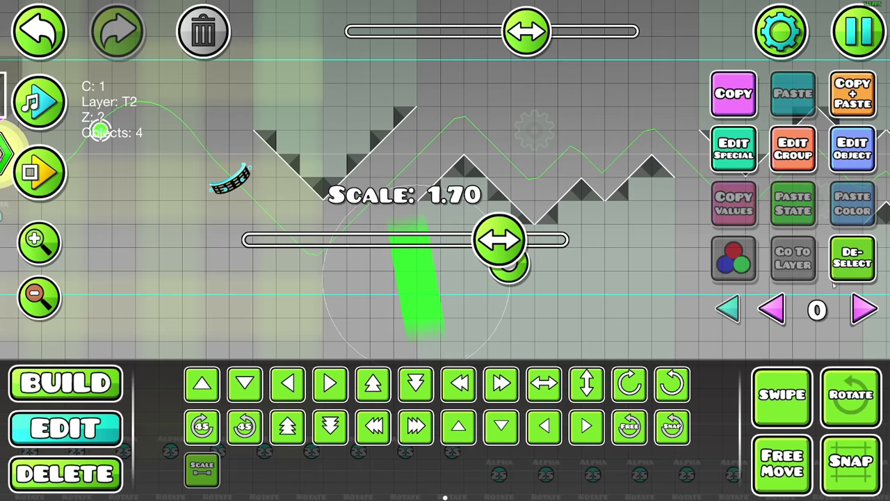
{"action": "left_click", "coordinate": [852, 259]}
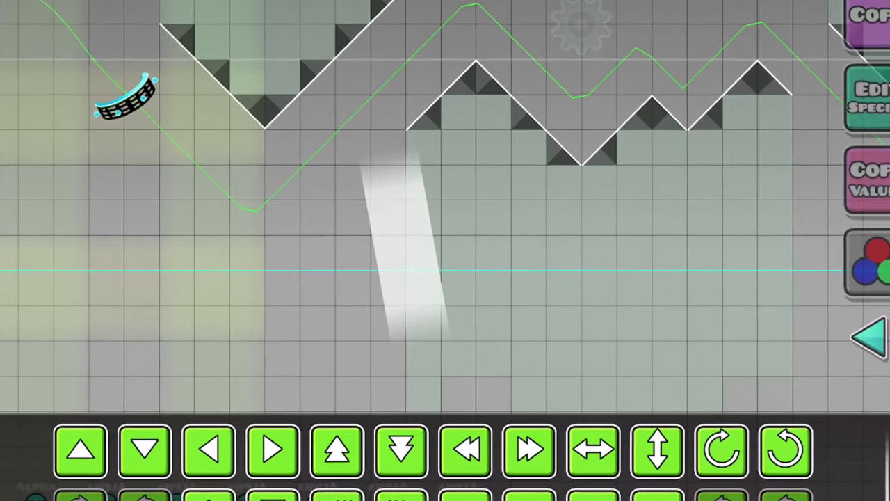
Duplicate the tilted beam slightly offset to the left and put the four-piece copy on Z layer T3.
{"action": "left_click", "coordinate": [405, 249]}
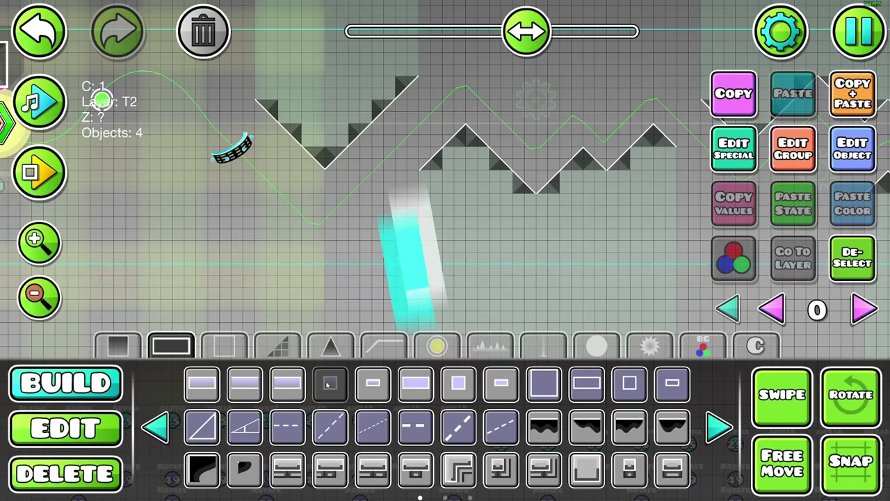
{"action": "left_click", "coordinate": [65, 428]}
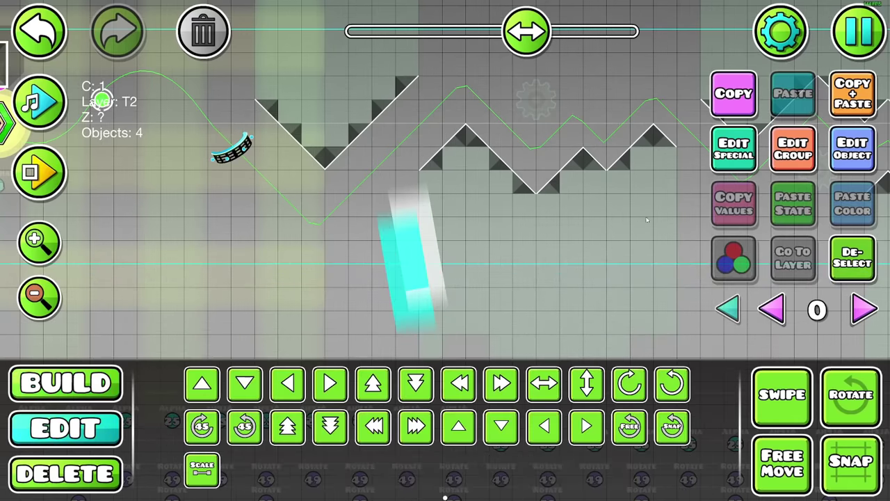
{"action": "left_click", "coordinate": [789, 162]}
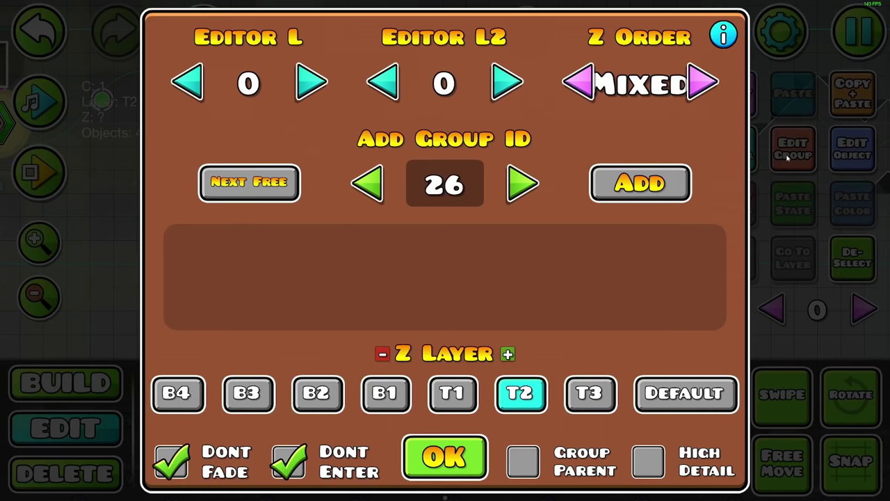
{"action": "left_click", "coordinate": [591, 393]}
{"action": "left_click", "coordinate": [445, 456]}
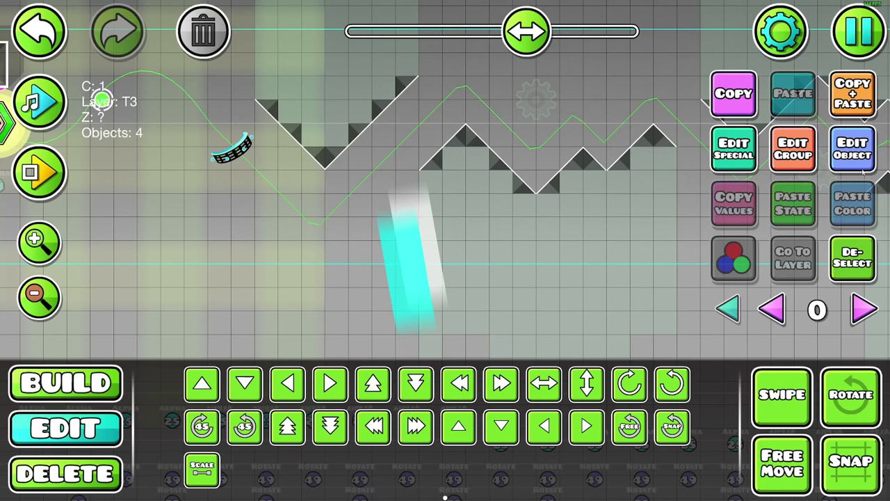
{"action": "left_click", "coordinate": [740, 258]}
{"action": "left_click", "coordinate": [647, 272]}
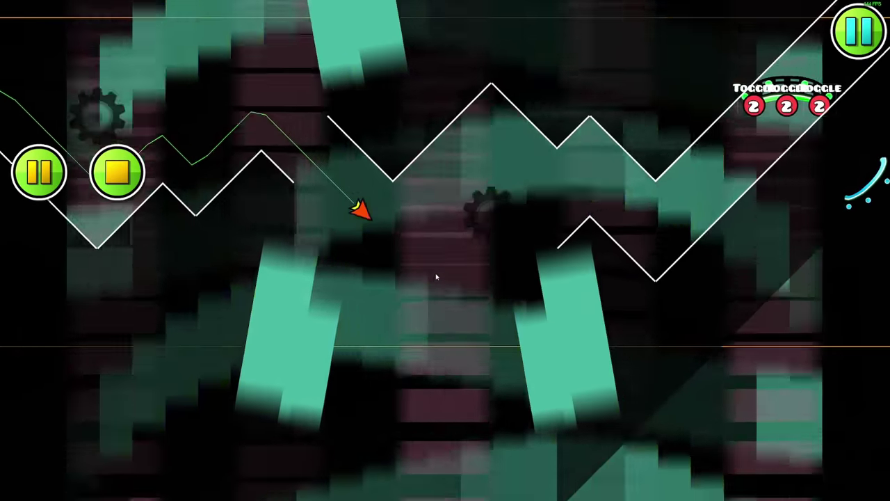
Playtest the wave section with the paired tilted beams in place.
{"action": "left_click", "coordinate": [437, 277]}
{"action": "left_click", "coordinate": [437, 277]}
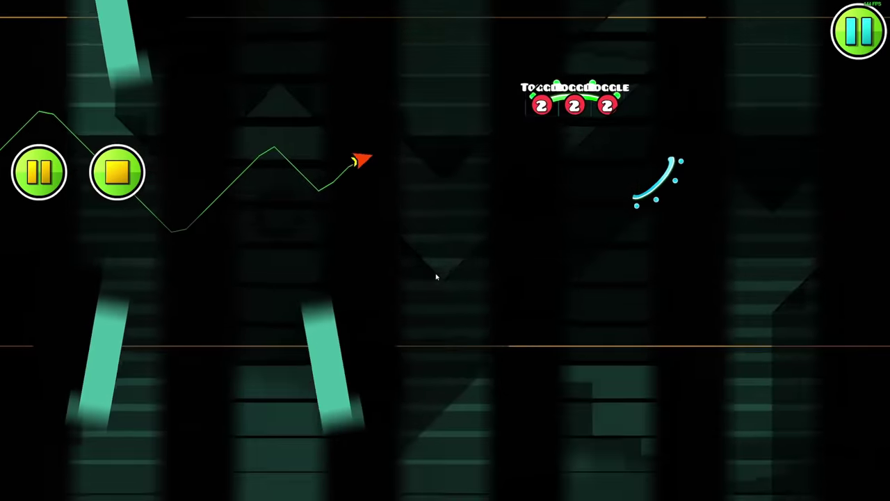
{"action": "left_click", "coordinate": [437, 277]}
{"action": "left_click", "coordinate": [471, 276]}
{"action": "key", "text": "space"}
{"action": "key", "text": "space"}
{"action": "key", "text": "space"}
{"action": "key", "text": "space"}
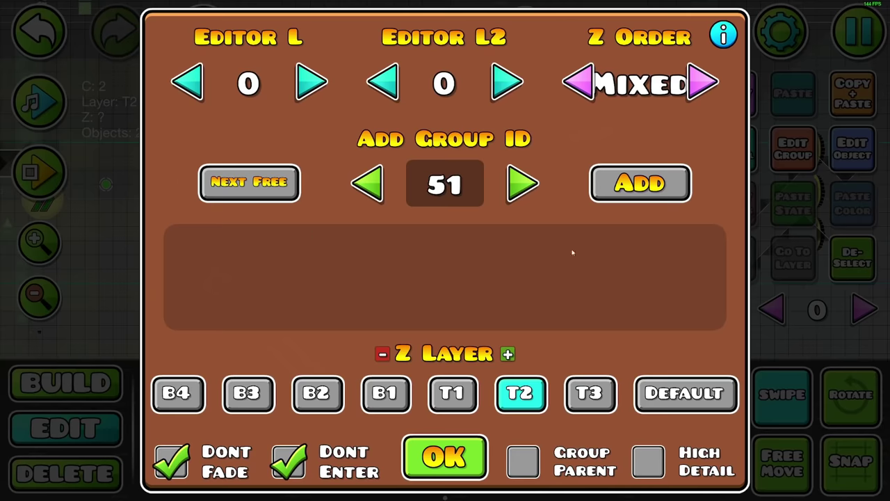
Add group ID 51 to the front beams of all pairs, and select the back beam of the rightmost pair.
{"action": "left_click", "coordinate": [625, 182]}
{"action": "left_click", "coordinate": [445, 457]}
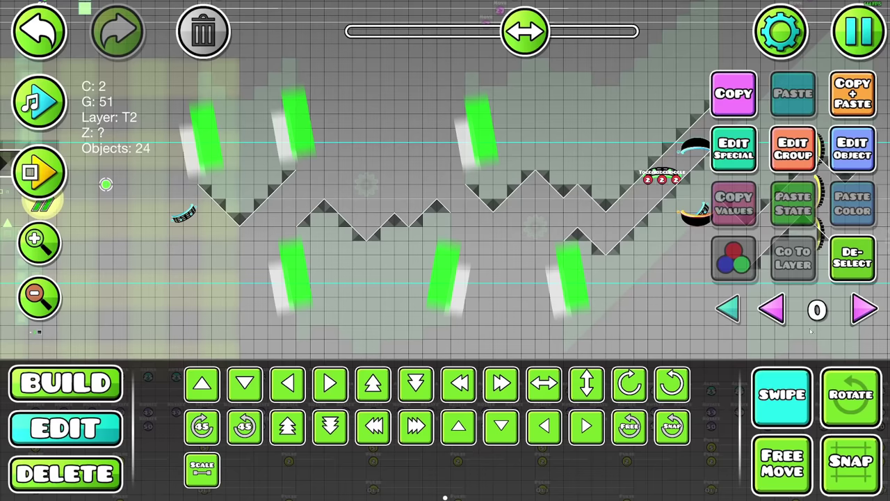
{"action": "left_click", "coordinate": [552, 296]}
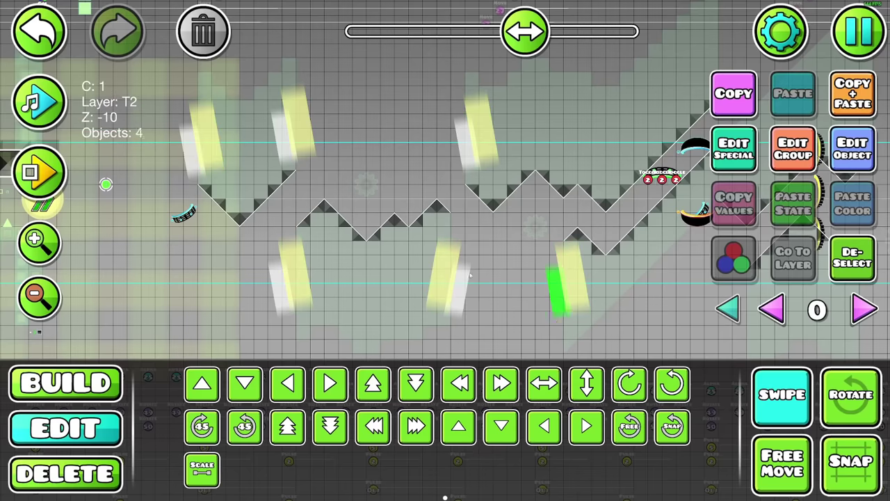
Set up a move trigger for group 51 with X -10, Y -5, Ease In Out and a move time of 1.
{"action": "left_click", "coordinate": [596, 283]}
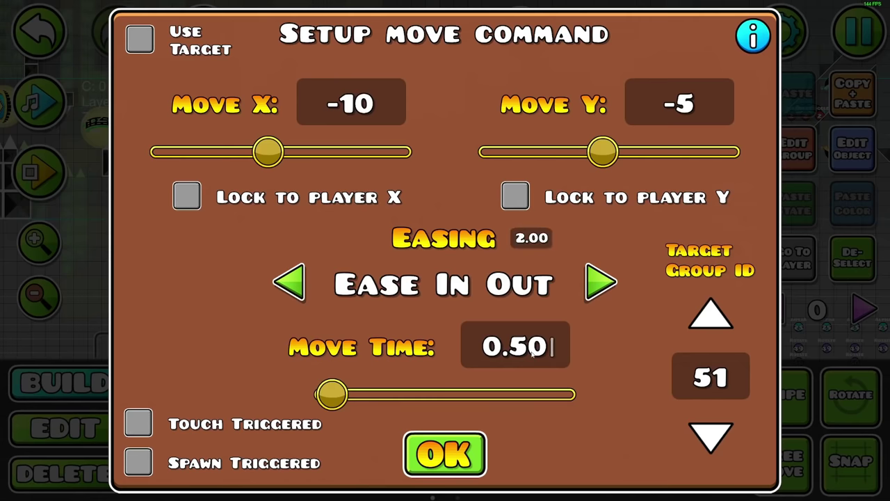
{"action": "key", "text": "BackSpace"}
{"action": "key", "text": "BackSpace"}
{"action": "key", "text": "BackSpace"}
{"action": "key", "text": "BackSpace"}
{"action": "type", "text": "1"}
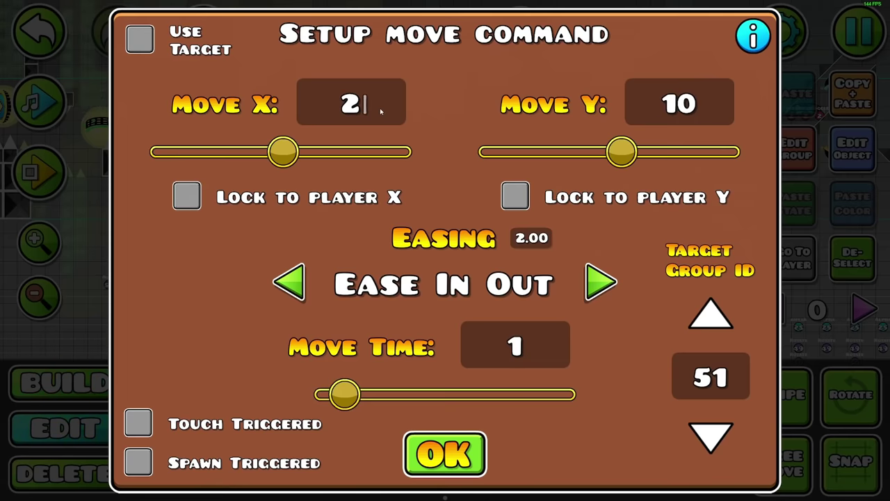
Set the following move trigger for group 51 to X 20, Y 10 with a move time of 2.
{"action": "type", "text": "0"}
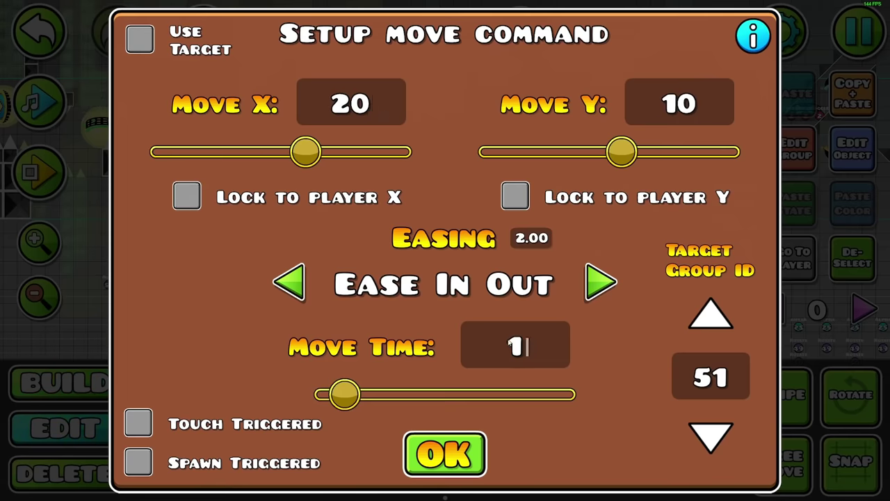
{"action": "key", "text": "BackSpace"}
{"action": "type", "text": "2"}
Reverse the direction of the next group 51 move trigger, giving it a Move X of about -18 and a negative Move Y.
{"action": "left_click_drag", "start_coordinate": [306, 152], "coordinate": [260, 152]}
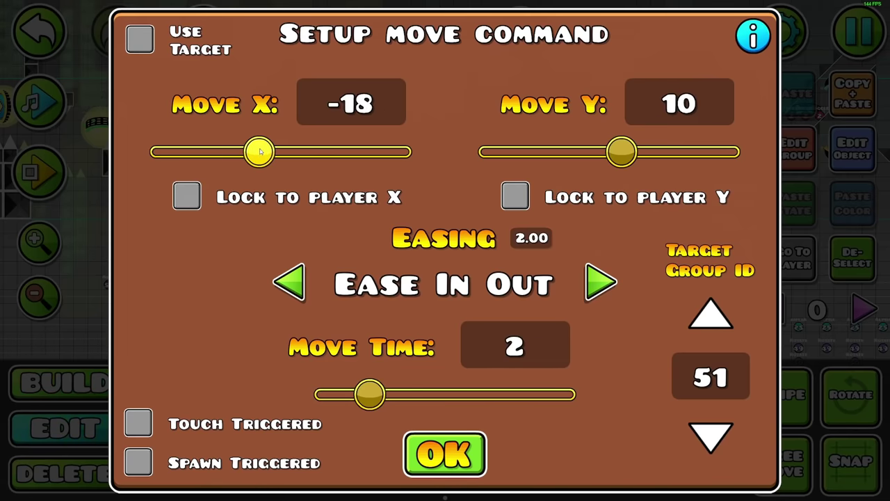
{"action": "left_click_drag", "start_coordinate": [621, 152], "coordinate": [598, 151]}
{"action": "key", "text": "Escape"}
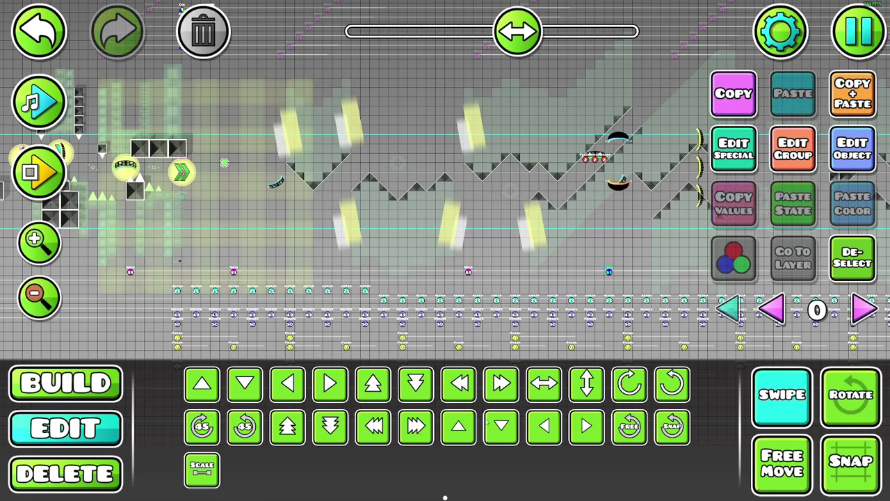
Duplicate the alternating move triggers at regular intervals along the wave section, and open a copied second set for editing.
{"action": "key", "text": "shift+d"}
{"action": "key", "text": "shift+d"}
{"action": "key", "text": "shift+d"}
{"action": "left_click_drag", "start_coordinate": [642, 313], "coordinate": [381, 313]}
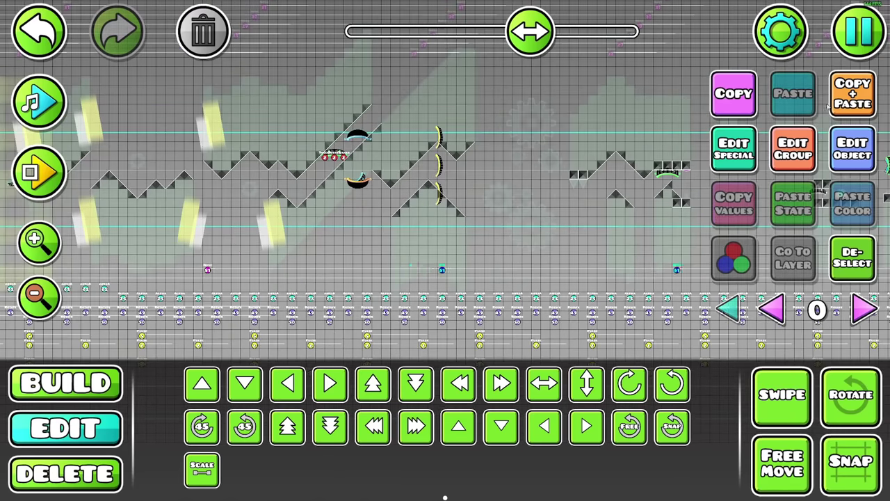
{"action": "left_click_drag", "start_coordinate": [530, 31], "coordinate": [568, 43]}
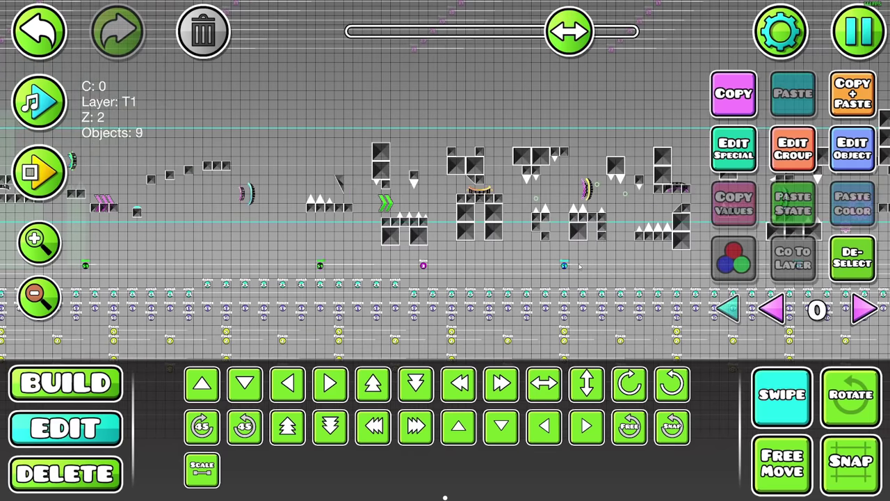
{"action": "left_click_drag", "start_coordinate": [569, 31], "coordinate": [516, 31]}
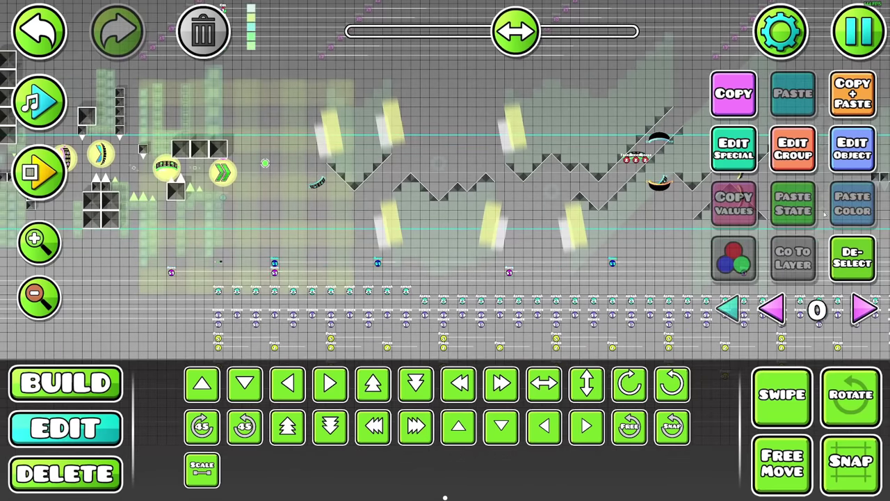
{"action": "left_click", "coordinate": [853, 149]}
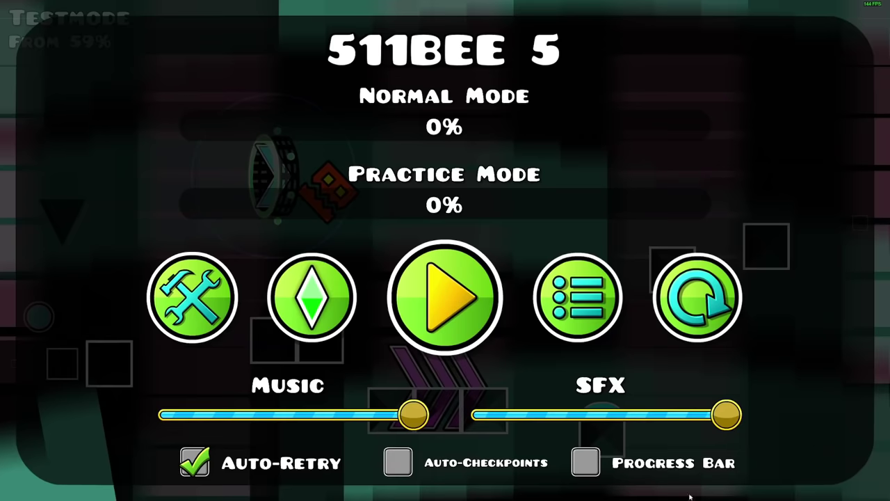
Return from the playtest to the editor and put the selected group 51 front beams on editor layer 21.
{"action": "left_click", "coordinate": [220, 310]}
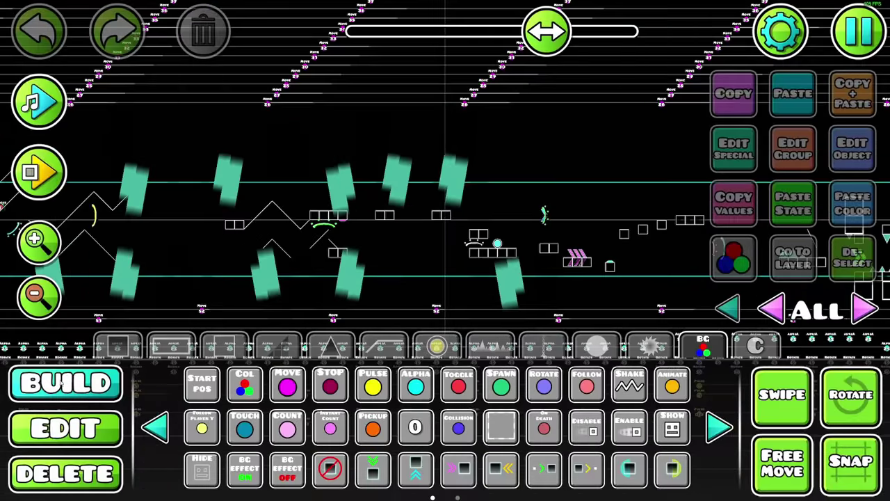
{"action": "key", "text": "2"}
{"action": "left_click", "coordinate": [793, 149]}
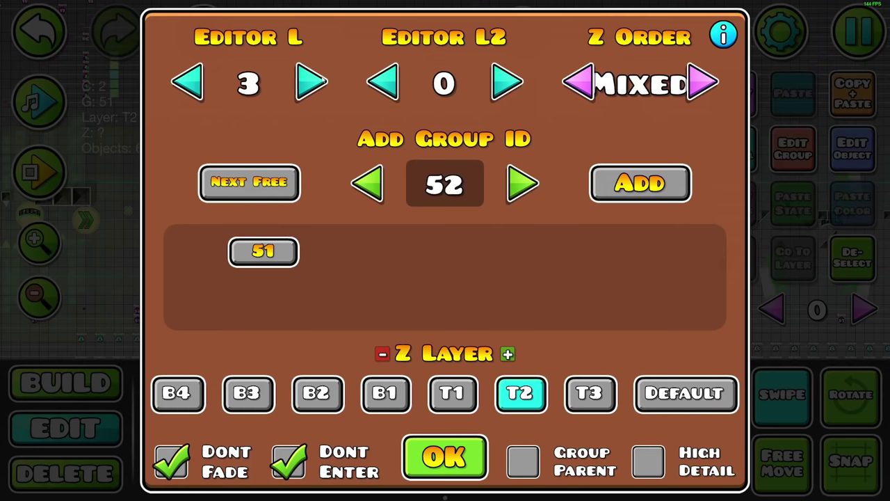
{"action": "left_click", "coordinate": [311, 83]}
{"action": "left_click", "coordinate": [313, 84]}
{"action": "left_click", "coordinate": [314, 84]}
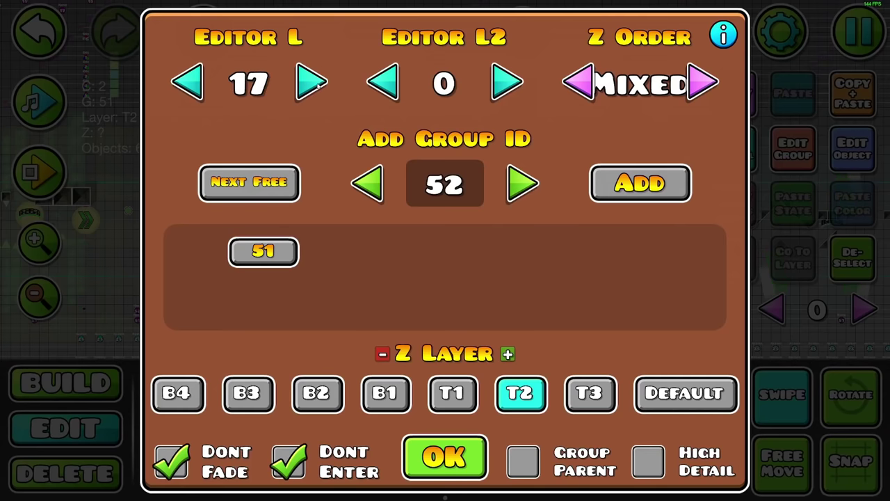
{"action": "left_click", "coordinate": [446, 457]}
{"action": "left_click", "coordinate": [793, 149]}
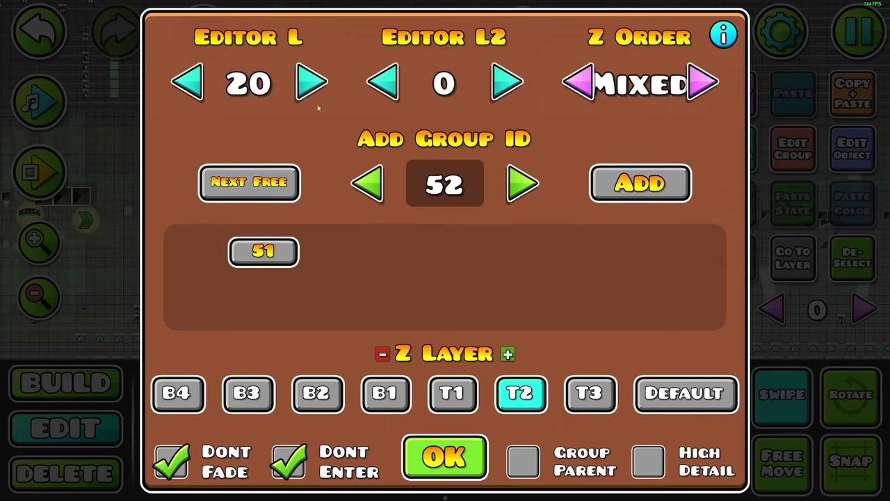
{"action": "left_click", "coordinate": [310, 91]}
Add group ID 36 to the front beams alongside group 51.
{"action": "left_click", "coordinate": [272, 247]}
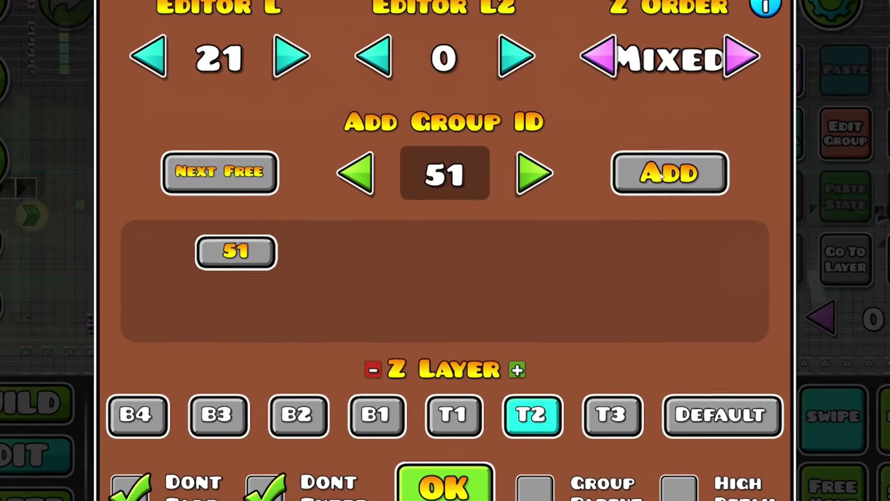
{"action": "left_click", "coordinate": [445, 192]}
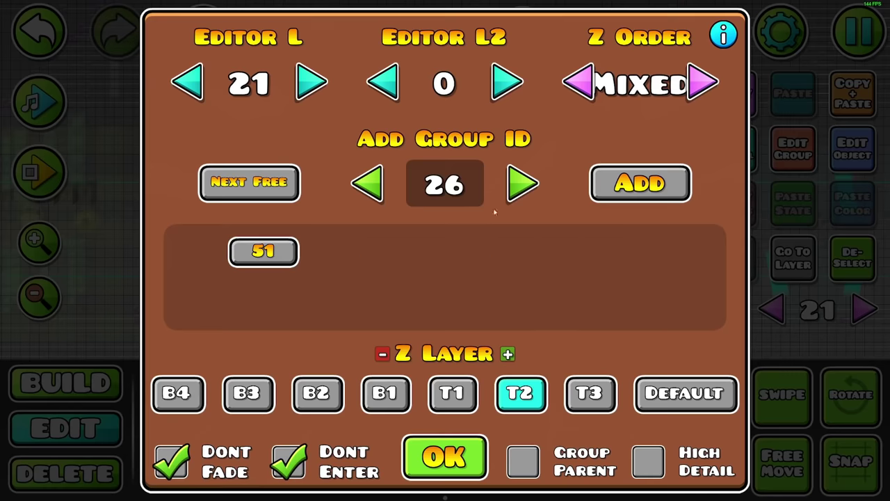
{"action": "left_click", "coordinate": [530, 183]}
{"action": "left_click", "coordinate": [531, 183]}
{"action": "left_click", "coordinate": [530, 183]}
{"action": "left_click", "coordinate": [605, 186]}
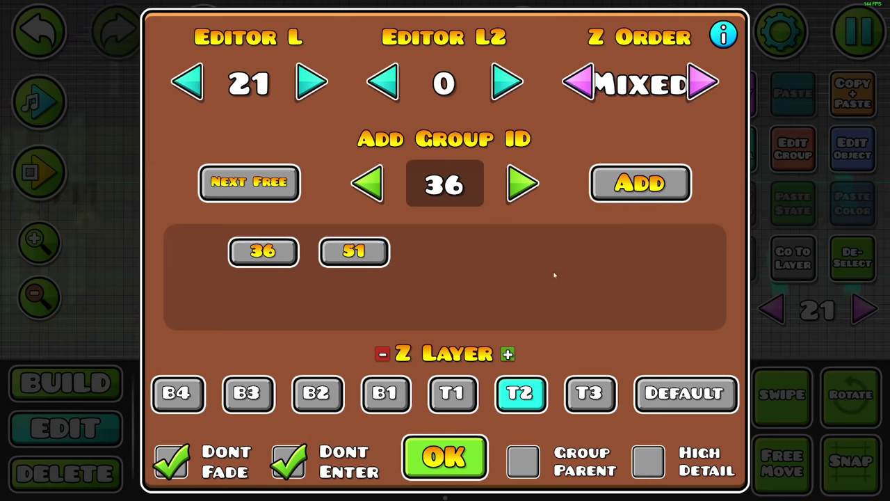
{"action": "left_click", "coordinate": [455, 476]}
Try editor layers 22 and 23 for the front beams, with 38 as the group ID to add.
{"action": "left_click", "coordinate": [794, 149]}
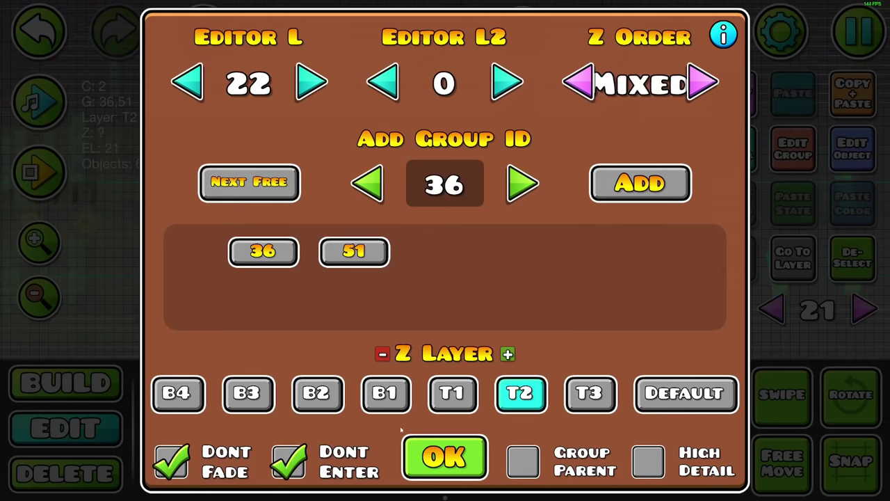
{"action": "left_click", "coordinate": [419, 446]}
{"action": "left_click", "coordinate": [793, 149]}
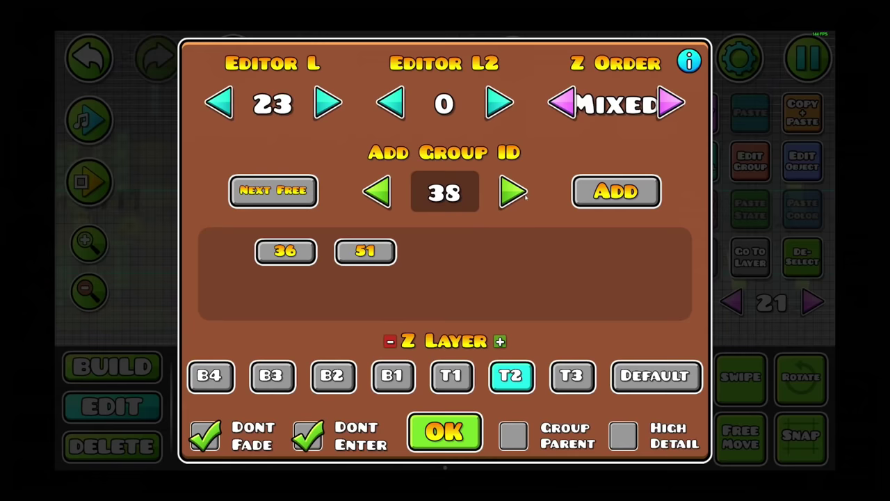
{"action": "left_click", "coordinate": [445, 431]}
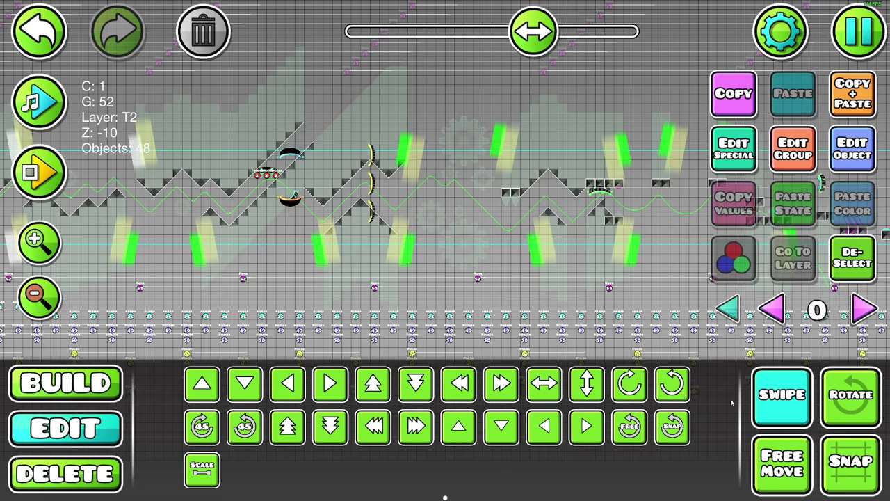
Complete the selection of the group 52 back beams along the whole wave section.
{"action": "left_click_drag", "start_coordinate": [446, 328], "coordinate": [758, 363]}
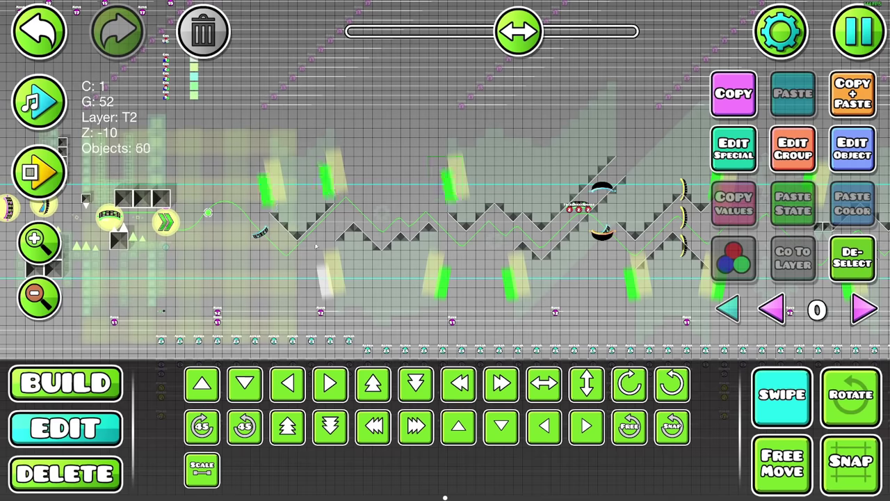
{"action": "left_click", "coordinate": [781, 397]}
{"action": "left_click_drag", "start_coordinate": [623, 319], "coordinate": [407, 305]}
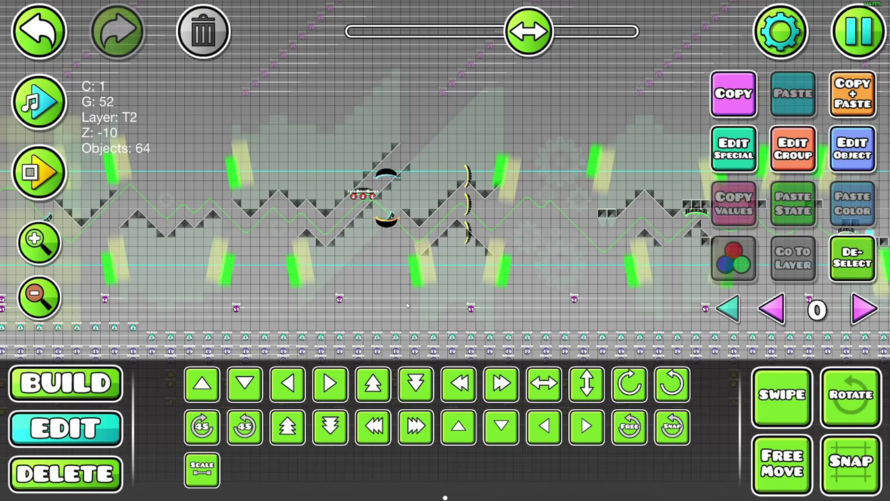
{"action": "scroll", "coordinate": [487, 271], "scroll_direction": "left", "scroll_amount": 6}
{"action": "scroll", "coordinate": [529, 285], "scroll_direction": "up", "scroll_amount": 1}
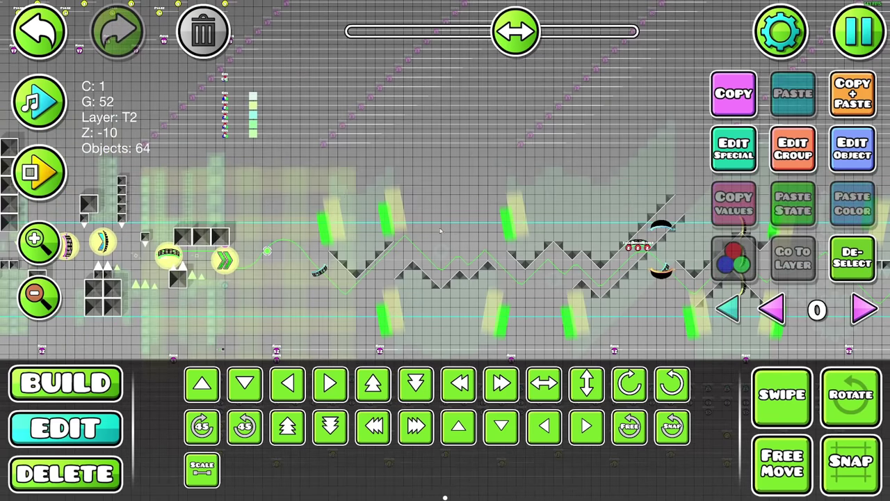
{"action": "left_click_drag", "start_coordinate": [440, 231], "coordinate": [281, 168]}
{"action": "left_click_drag", "start_coordinate": [625, 285], "coordinate": [161, 257]}
Show all editor layers and put the selected group 52 back beams on editor layer 21.
{"action": "key", "text": "Left"}
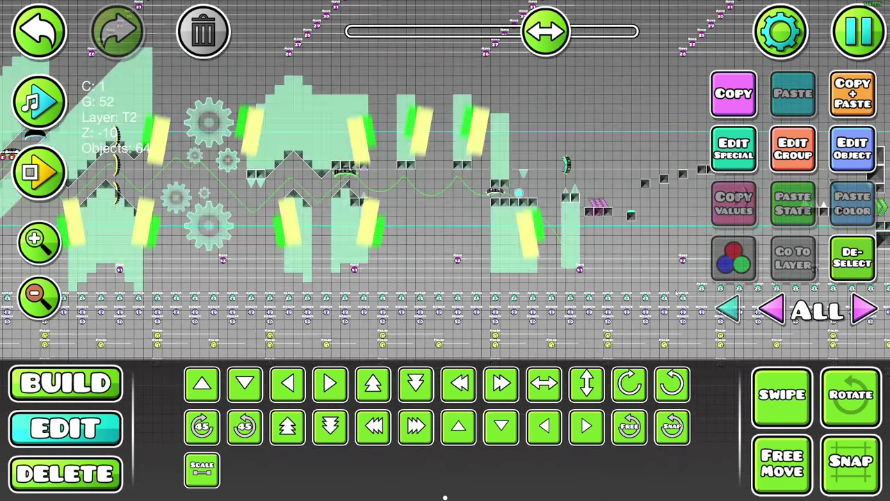
{"action": "scroll", "coordinate": [655, 285], "scroll_direction": "left", "scroll_amount": 2}
{"action": "scroll", "coordinate": [653, 281], "scroll_direction": "up", "scroll_amount": 1}
{"action": "left_click", "coordinate": [805, 154]}
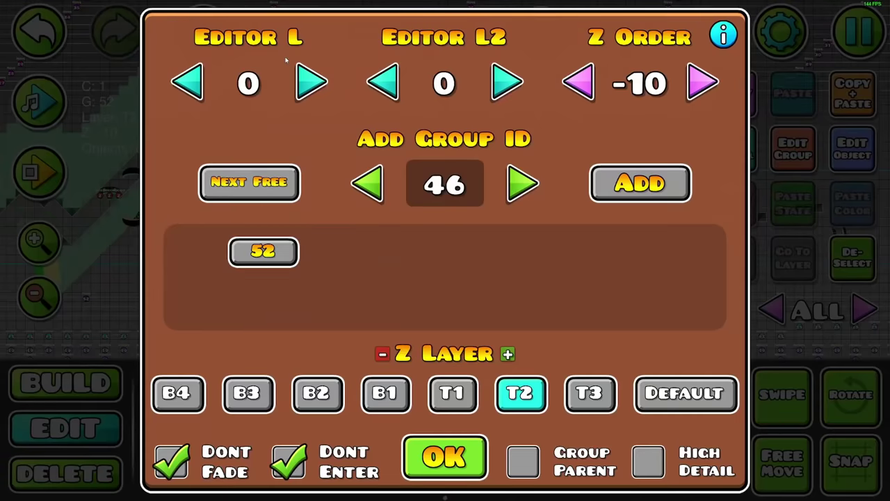
{"action": "left_click", "coordinate": [312, 82]}
{"action": "left_click", "coordinate": [312, 82]}
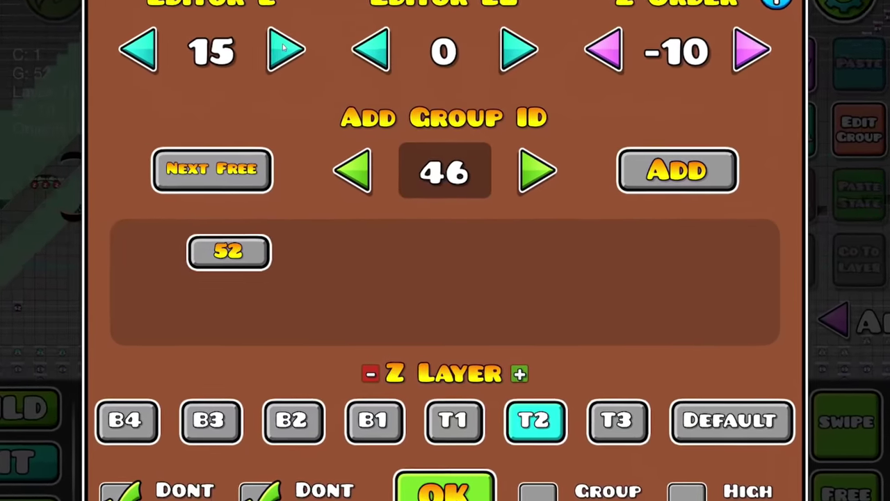
{"action": "left_click", "coordinate": [311, 82]}
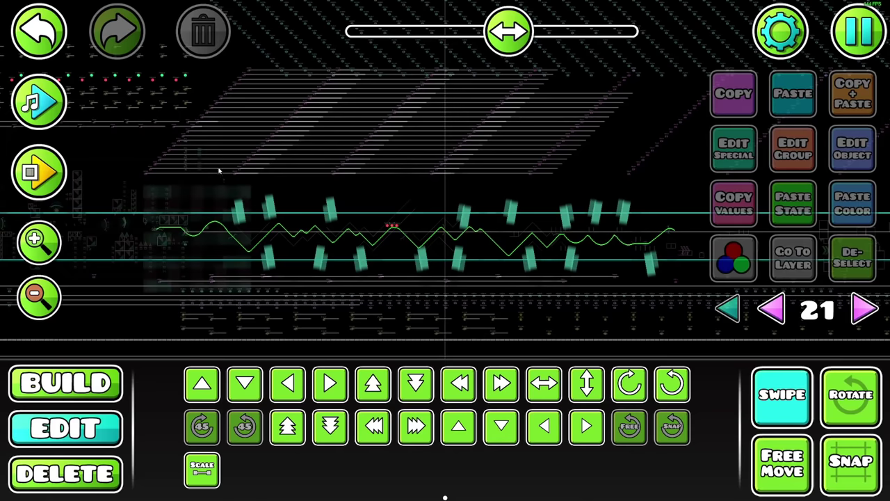
Check the beam sets on editor layers 21, 22 and 23 by selecting each layer's beams in turn.
{"action": "left_click_drag", "start_coordinate": [218, 170], "coordinate": [760, 342]}
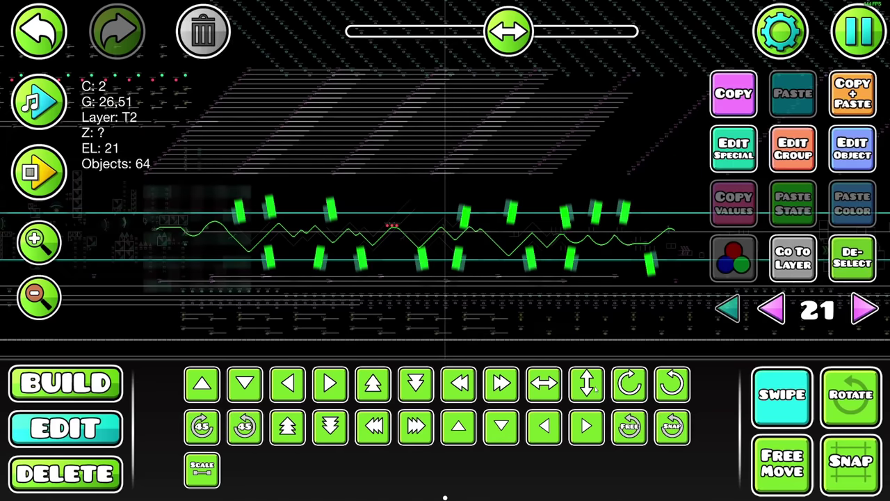
{"action": "left_click", "coordinate": [853, 264]}
{"action": "left_click", "coordinate": [863, 308]}
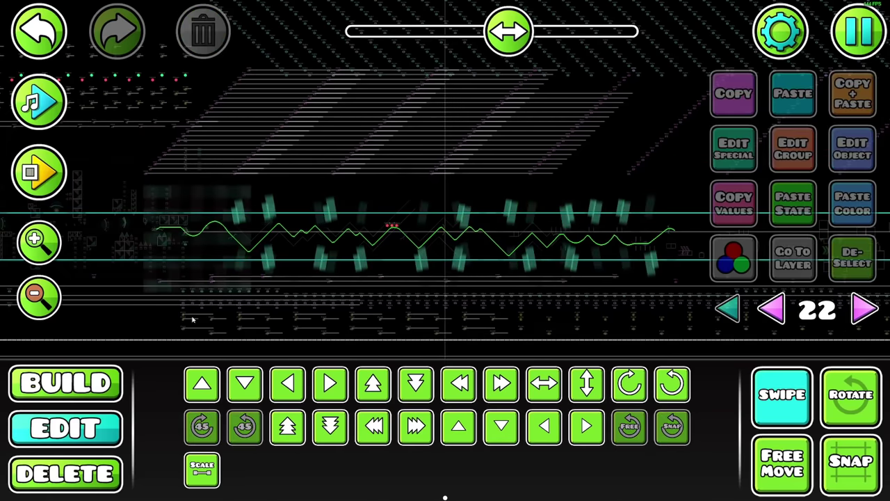
{"action": "left_click_drag", "start_coordinate": [193, 319], "coordinate": [696, 148]}
{"action": "left_click", "coordinate": [853, 257]}
{"action": "left_click", "coordinate": [862, 308]}
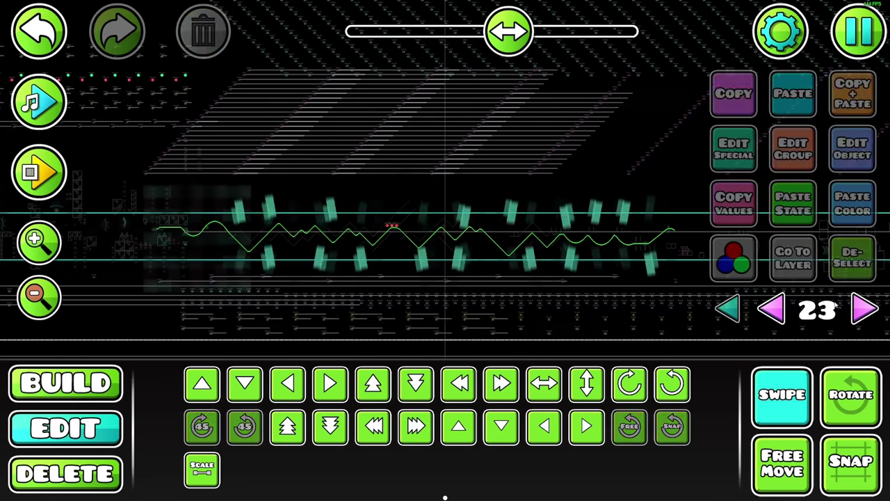
{"action": "left_click_drag", "start_coordinate": [194, 308], "coordinate": [695, 148]}
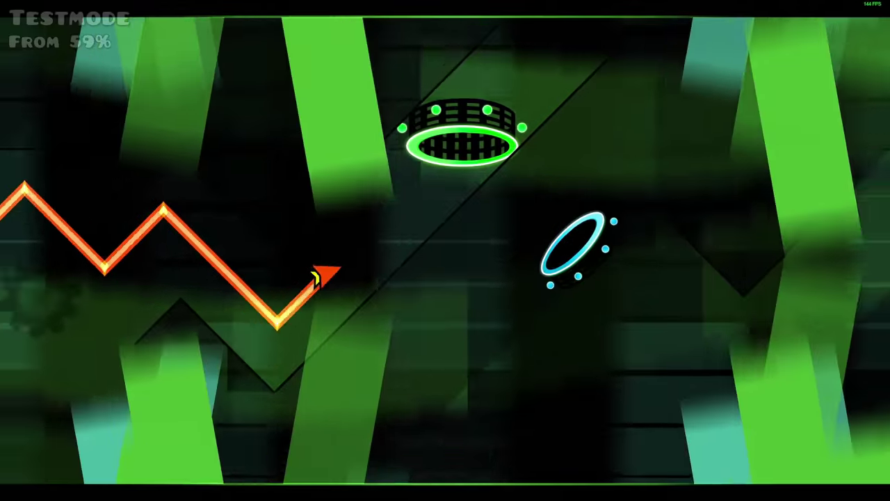
Playtest the wave section from the 59% start position to review the moving beams.
{"action": "key", "text": "space"}
{"action": "key", "text": "space"}
{"action": "key", "text": "space"}
{"action": "key", "text": "space"}
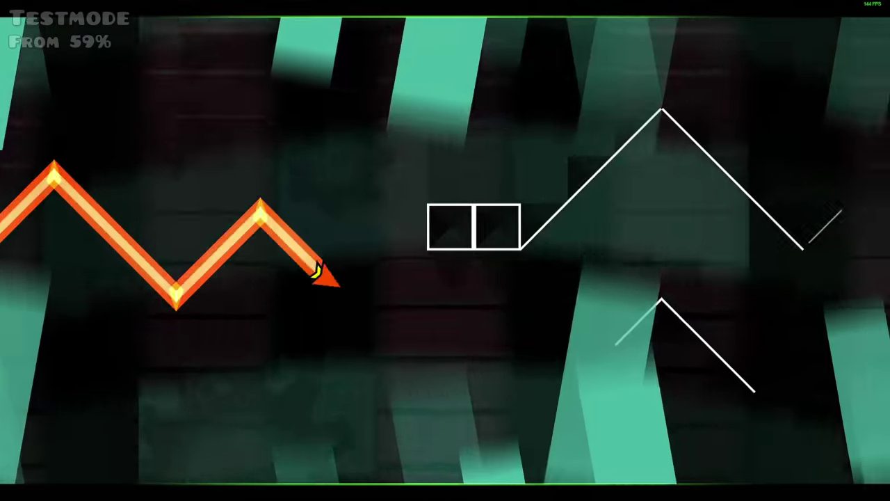
{"action": "key", "text": "space"}
{"action": "key", "text": "space"}
{"action": "key", "text": "space"}
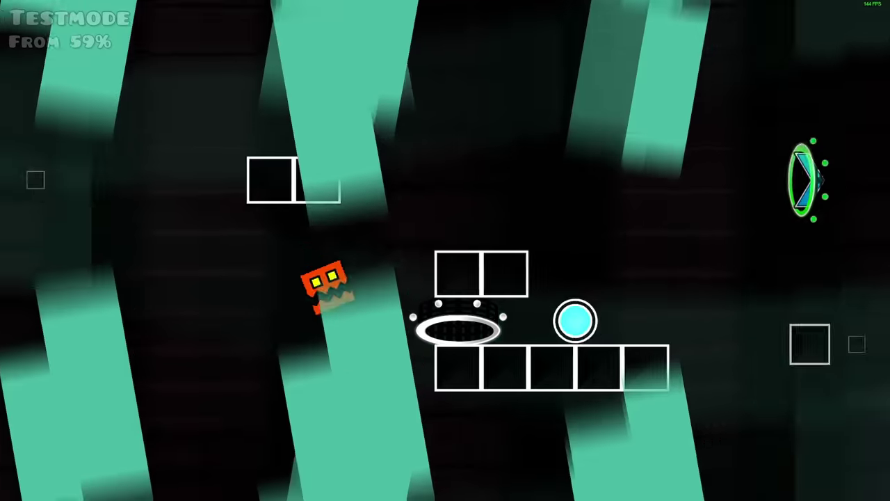
{"action": "key", "text": "space"}
{"action": "key", "text": "space"}
{"action": "key", "text": "space"}
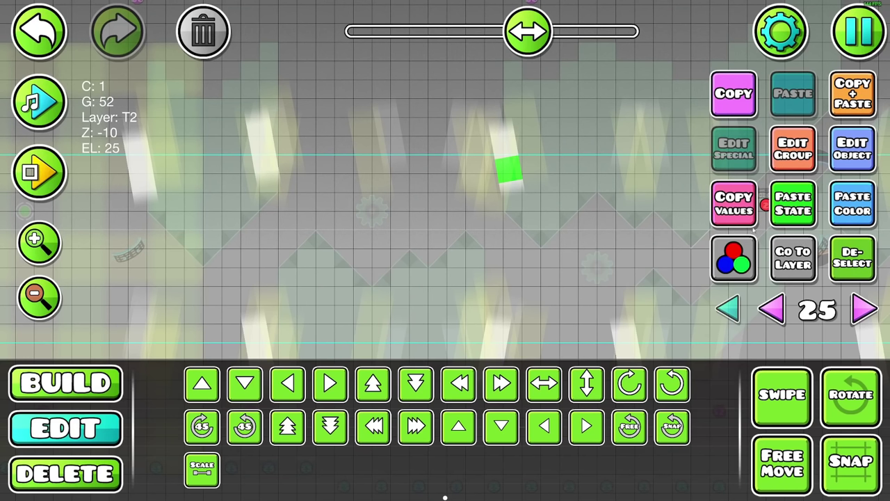
Place a ring around the upper gear with the back beam's group 52 and layer values, and scale it to 2.00.
{"action": "key", "text": "Left"}
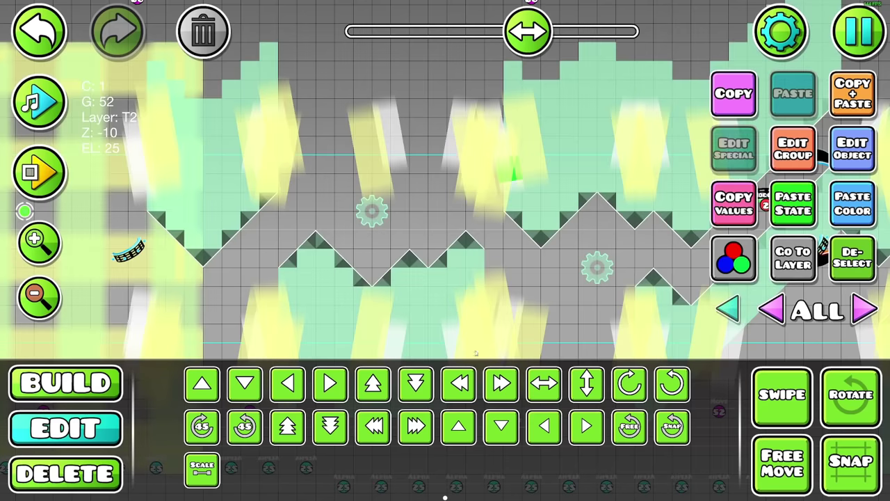
{"action": "left_click", "coordinate": [75, 393]}
{"action": "left_click", "coordinate": [596, 347]}
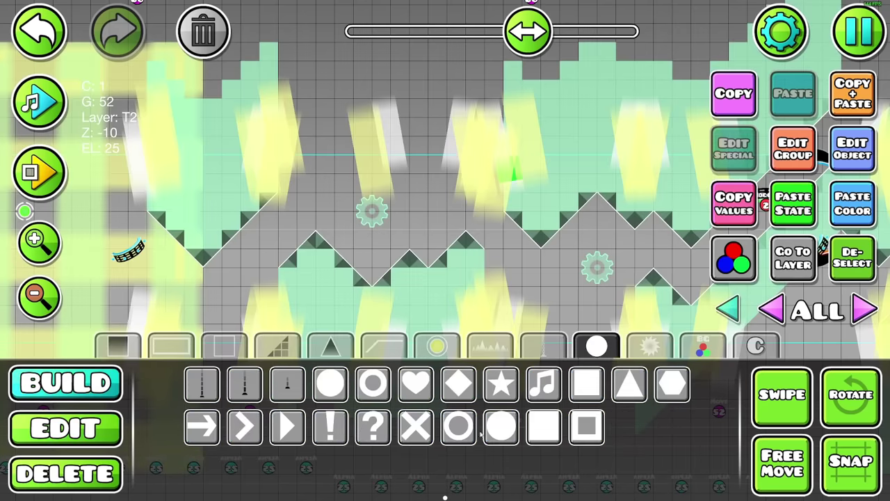
{"action": "left_click", "coordinate": [456, 417]}
{"action": "left_click", "coordinate": [172, 346]}
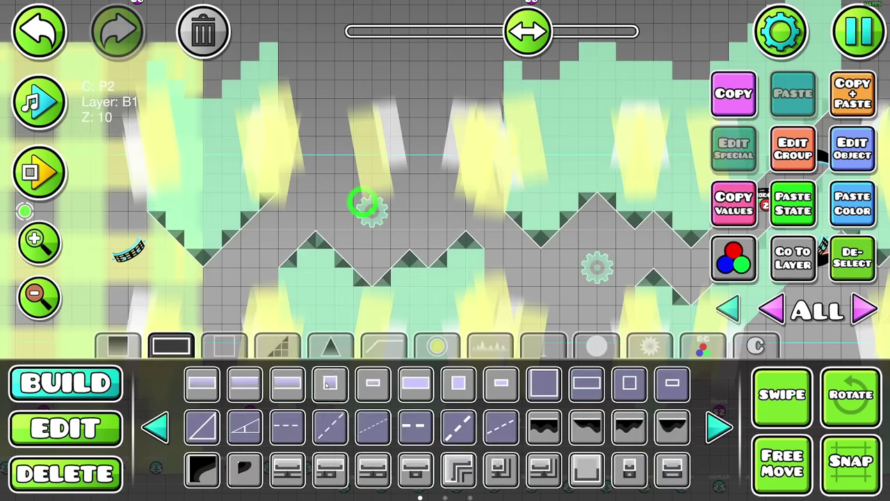
{"action": "left_click", "coordinate": [66, 427]}
{"action": "left_click", "coordinate": [201, 467]}
{"action": "left_click_drag", "start_coordinate": [320, 187], "coordinate": [695, 198]}
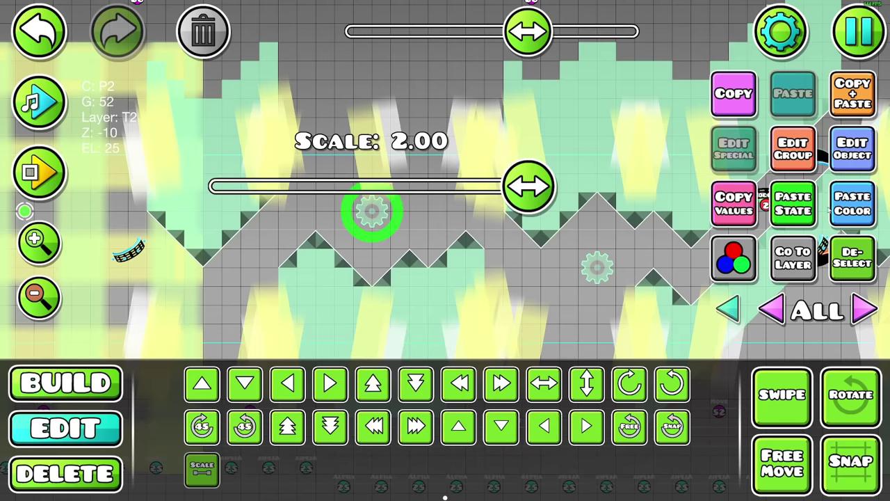
Copy the values of a group 51 beam on editor layer 20 and show all editor layers again.
{"action": "left_click", "coordinate": [862, 312]}
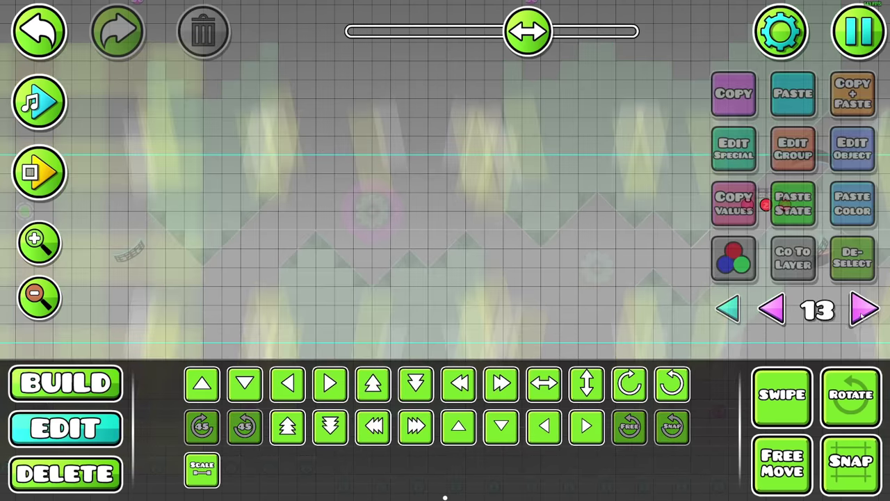
{"action": "left_click", "coordinate": [862, 311]}
{"action": "left_click", "coordinate": [862, 312]}
{"action": "left_click", "coordinate": [644, 319]}
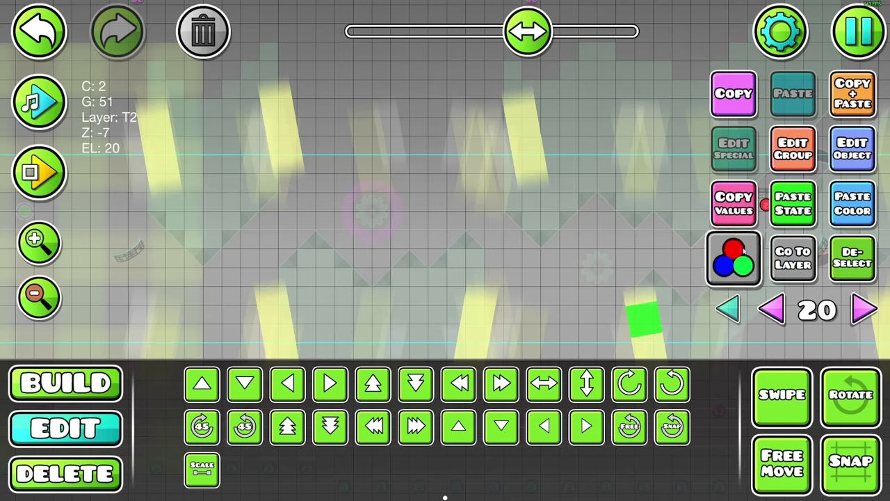
{"action": "left_click", "coordinate": [728, 310]}
{"action": "left_click", "coordinate": [851, 259]}
Place a solid circle at the upper gear's centre with color 2, Z layer T2, Z order -7, editor layer 20 and no group.
{"action": "left_click", "coordinate": [115, 394]}
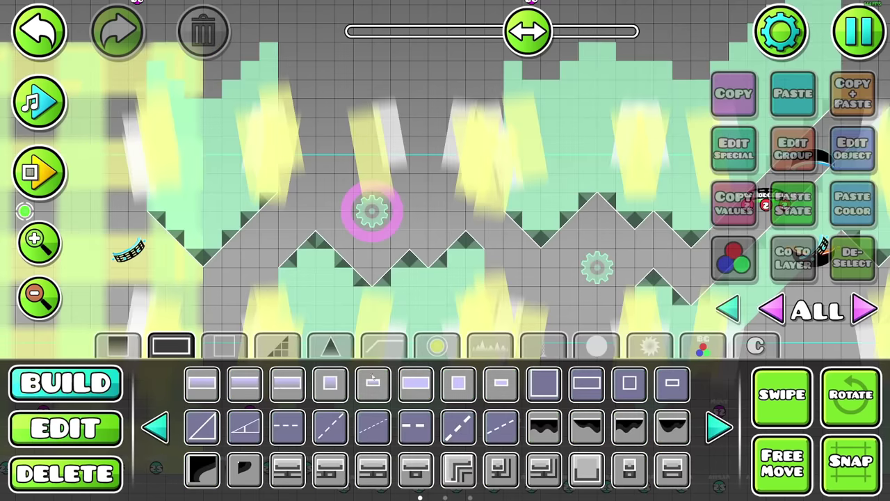
{"action": "left_click", "coordinate": [598, 347]}
{"action": "left_click", "coordinate": [331, 382]}
{"action": "left_click", "coordinate": [375, 219]}
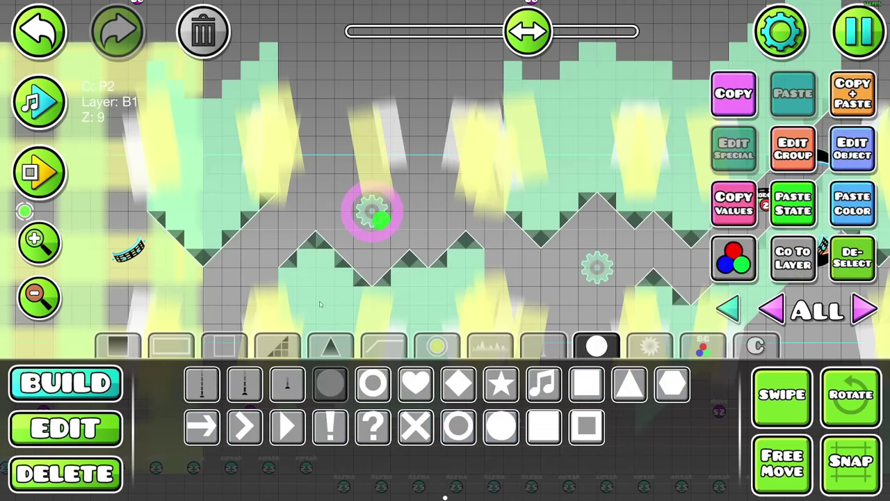
{"action": "left_click", "coordinate": [793, 149]}
{"action": "left_click", "coordinate": [445, 457]}
Reduce the scale of the group 52 ring around the upper gear.
{"action": "left_click", "coordinate": [66, 428]}
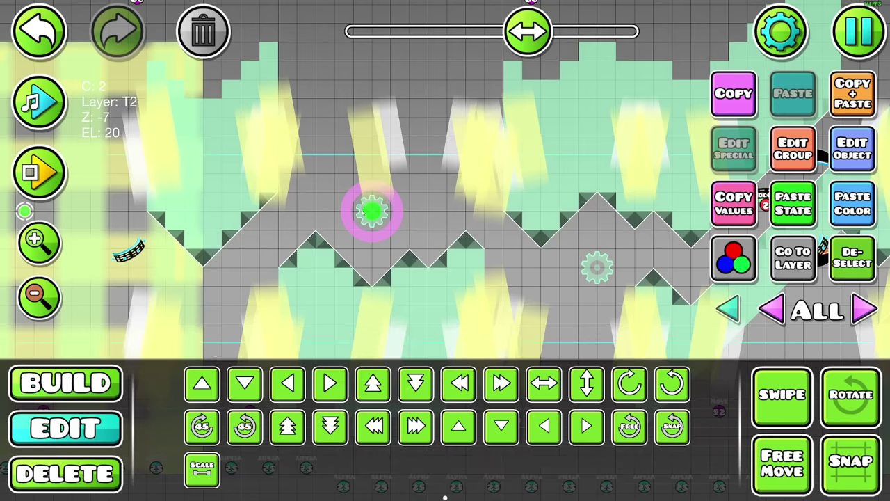
{"action": "left_click_drag", "start_coordinate": [527, 240], "coordinate": [583, 239]}
{"action": "left_click", "coordinate": [202, 470]}
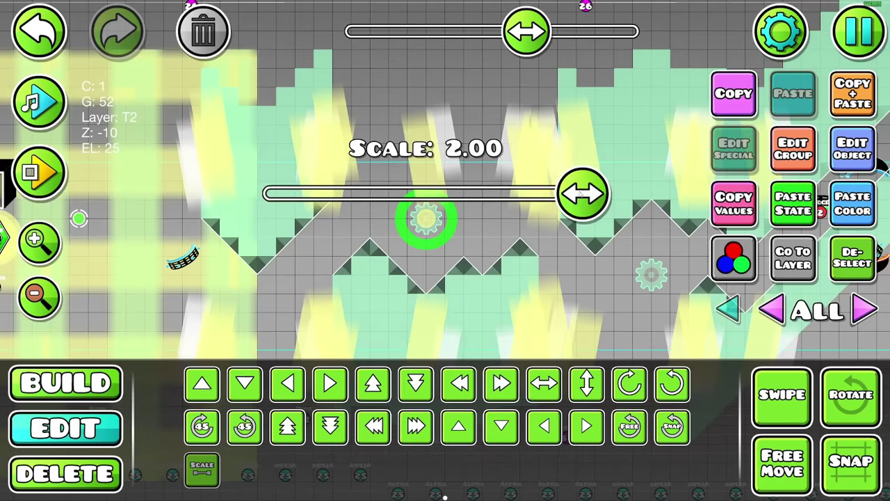
{"action": "left_click_drag", "start_coordinate": [580, 192], "coordinate": [489, 192]}
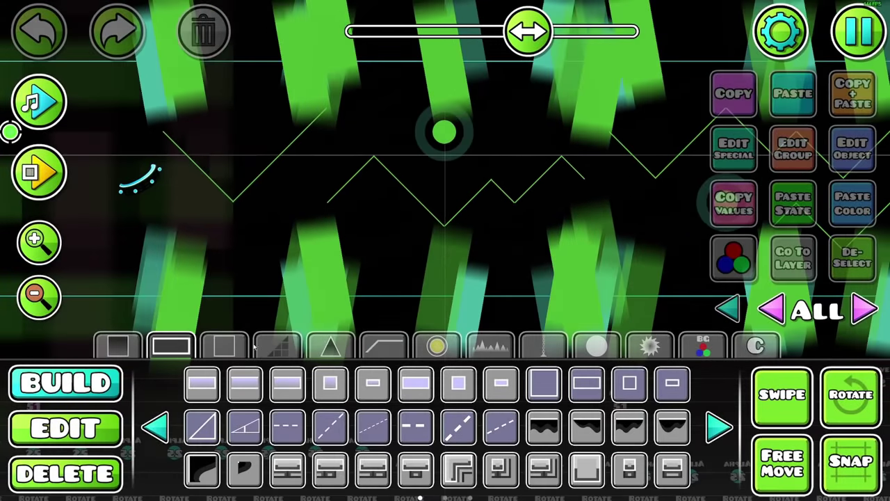
Outline the lower block mass beneath the green portal with edge lines and a corner piece on editor layer 0.
{"action": "left_click", "coordinate": [340, 237]}
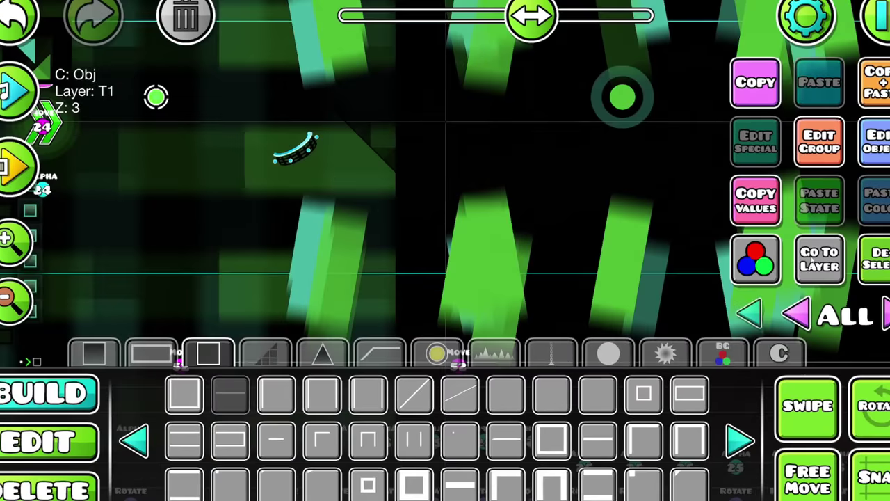
{"action": "left_click", "coordinate": [864, 308]}
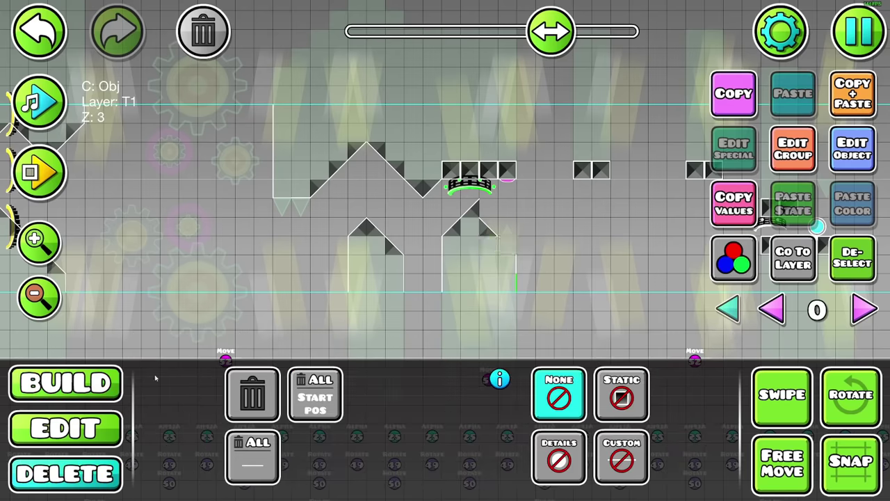
{"action": "left_click", "coordinate": [502, 245]}
{"action": "left_click_drag", "start_coordinate": [556, 253], "coordinate": [507, 270]}
{"action": "left_click", "coordinate": [544, 384]}
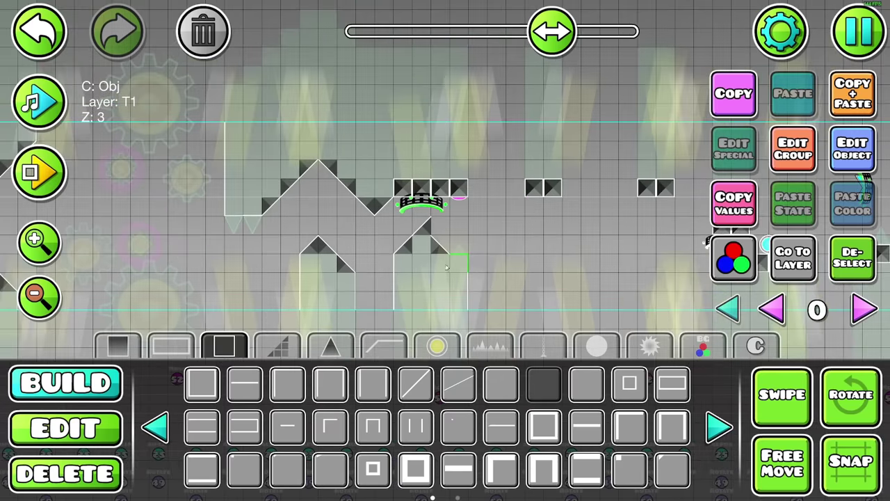
{"action": "left_click", "coordinate": [454, 266]}
Delete the row of four blocks directly above the green portal.
{"action": "left_click", "coordinate": [32, 242]}
{"action": "left_click", "coordinate": [31, 242]}
{"action": "left_click", "coordinate": [31, 242]}
{"action": "left_click", "coordinate": [31, 242]}
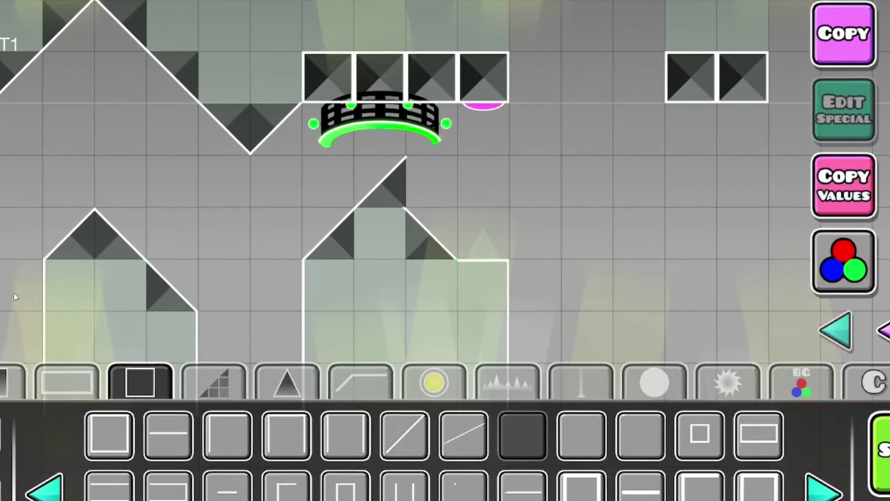
{"action": "left_click", "coordinate": [2, 295]}
{"action": "left_click", "coordinate": [2, 296]}
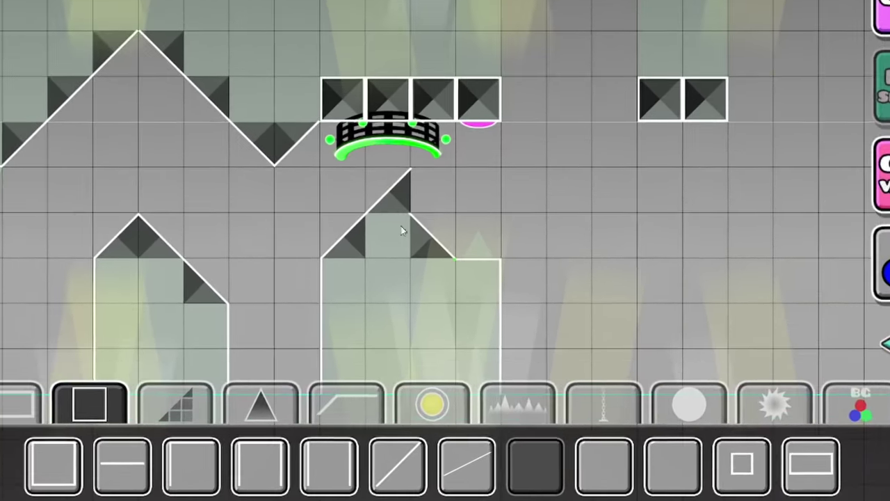
{"action": "left_click_drag", "start_coordinate": [412, 236], "coordinate": [433, 307]}
{"action": "key", "text": "3"}
{"action": "left_click", "coordinate": [367, 183]}
{"action": "left_click", "coordinate": [417, 184]}
{"action": "left_click", "coordinate": [466, 184]}
{"action": "left_click", "coordinate": [515, 183]}
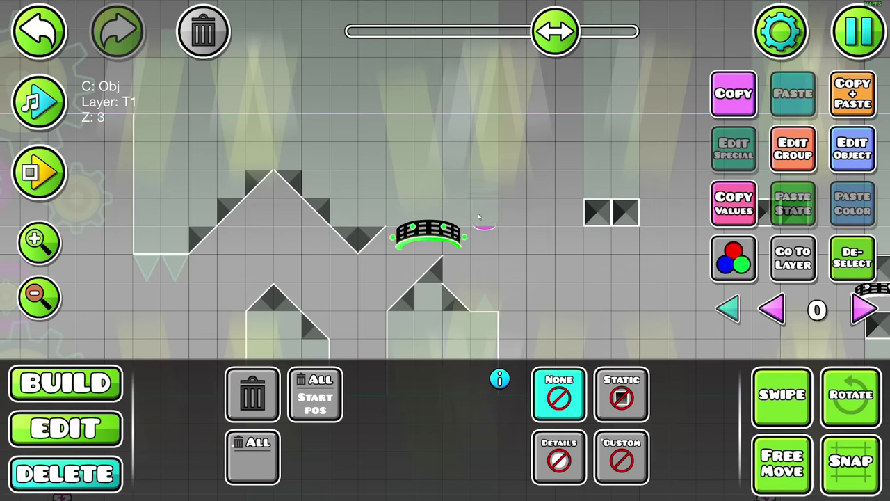
Add the missing diagonal outline piece on the descending slope of the lower peak before the green portal.
{"action": "key", "text": "1"}
{"action": "left_click", "coordinate": [248, 375]}
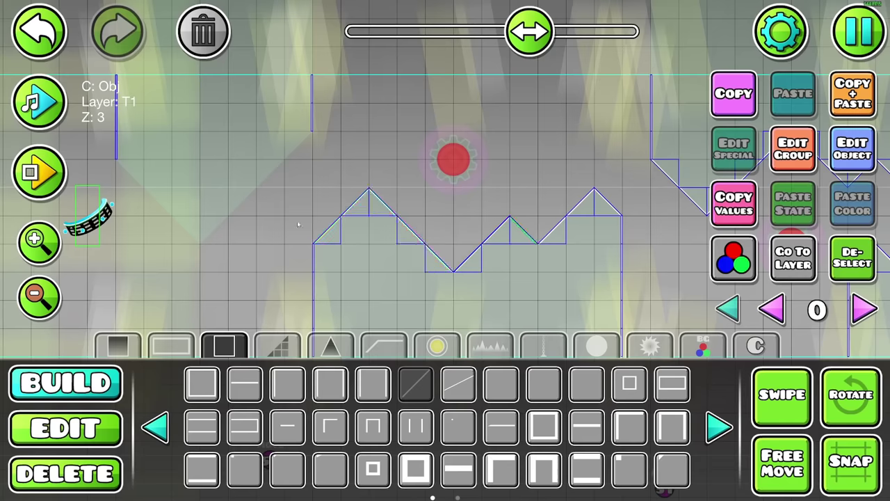
{"action": "left_click_drag", "start_coordinate": [207, 224], "coordinate": [447, 233]}
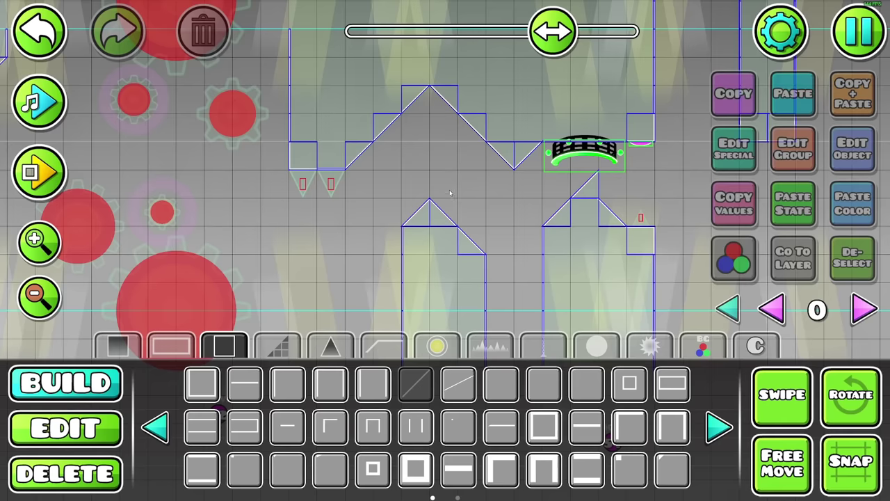
{"action": "left_click", "coordinate": [449, 188]}
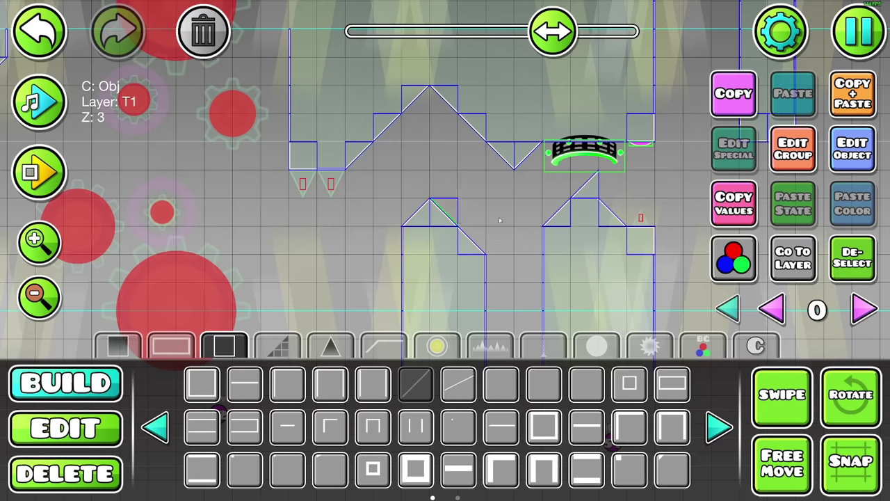
{"action": "left_click_drag", "start_coordinate": [499, 220], "coordinate": [417, 219]}
Select the lower slope outlines along the wave section and delete the end of the long diagonal line above the ceiling.
{"action": "left_click_drag", "start_coordinate": [450, 186], "coordinate": [534, 265]}
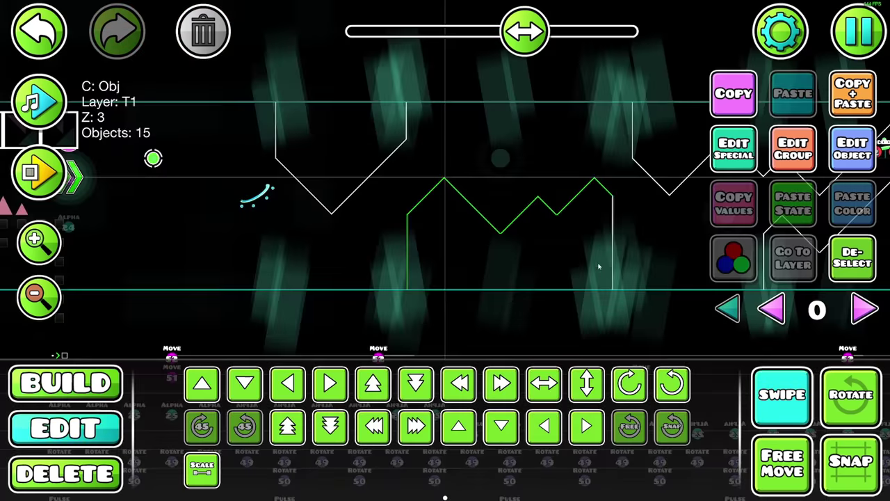
{"action": "left_click_drag", "start_coordinate": [575, 189], "coordinate": [633, 313]}
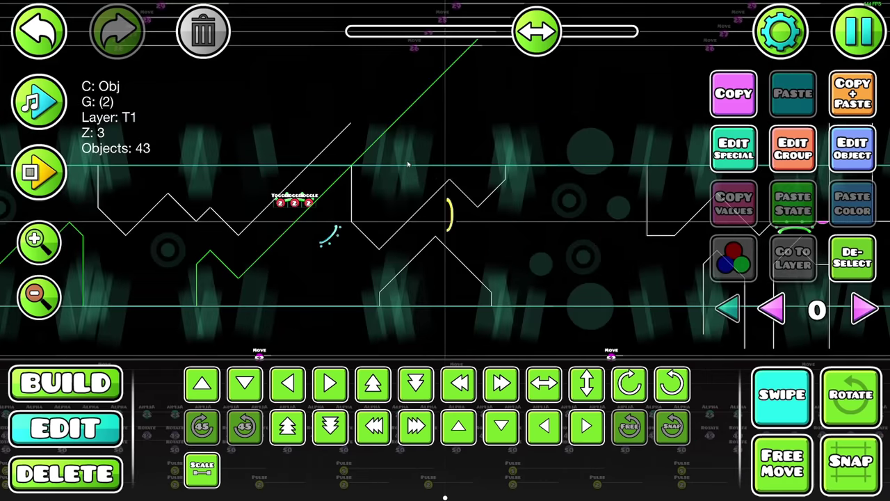
{"action": "left_click", "coordinate": [82, 475]}
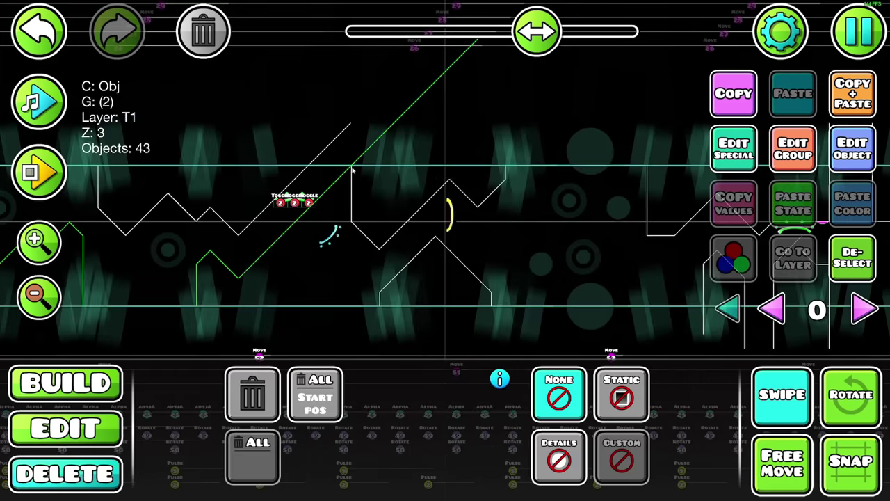
{"action": "left_click", "coordinate": [470, 50]}
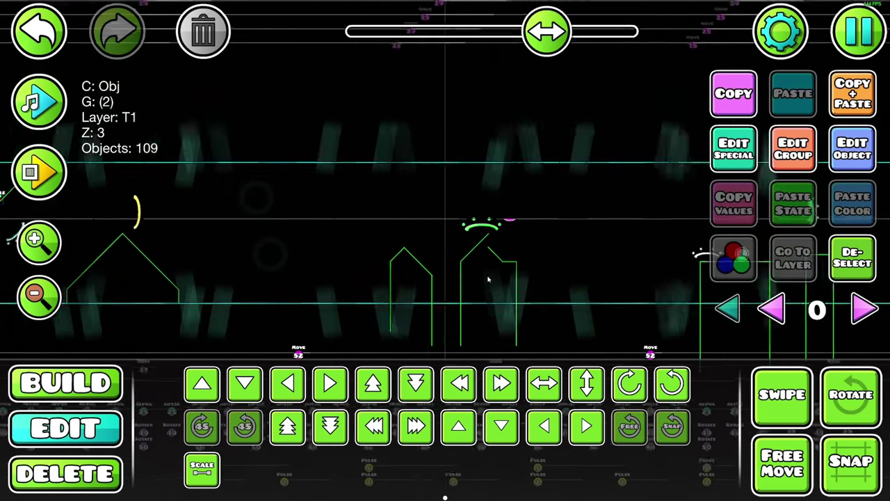
Move the selected lower slope outlines of the wave section to editor layer 30.
{"action": "left_click_drag", "start_coordinate": [489, 279], "coordinate": [449, 275]}
{"action": "left_click", "coordinate": [793, 148]}
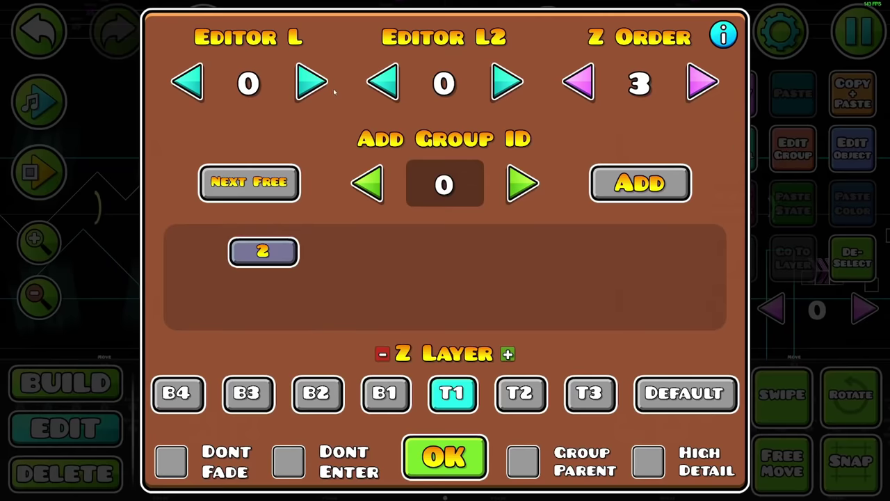
{"action": "left_click", "coordinate": [315, 83]}
{"action": "left_click", "coordinate": [315, 83]}
{"action": "left_click", "coordinate": [315, 83]}
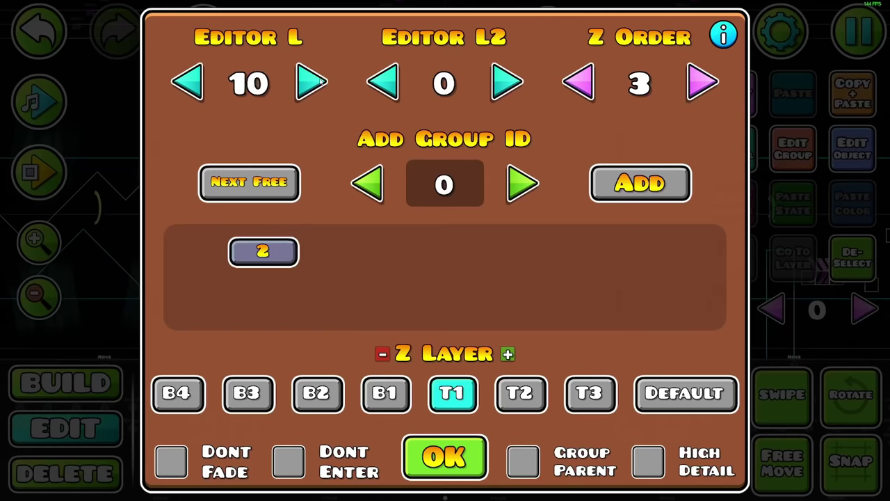
{"action": "triple_click", "coordinate": [312, 82]}
{"action": "triple_click", "coordinate": [311, 82]}
{"action": "triple_click", "coordinate": [312, 82]}
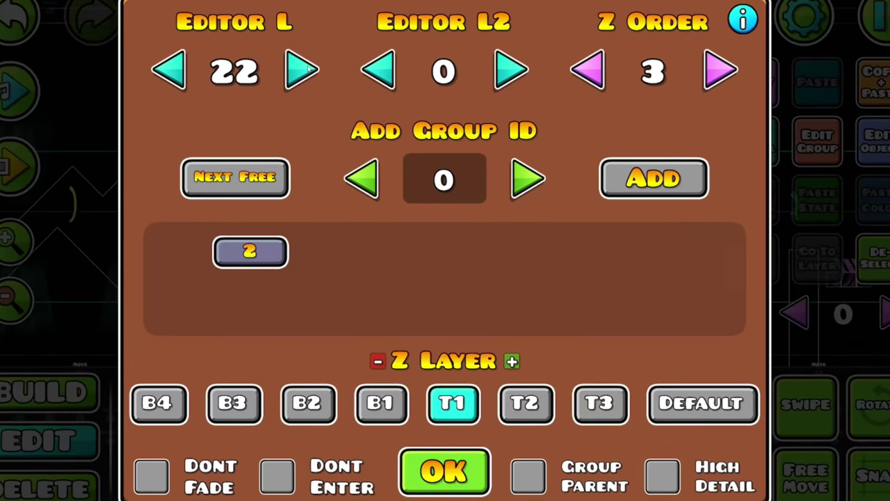
{"action": "double_click", "coordinate": [311, 82]}
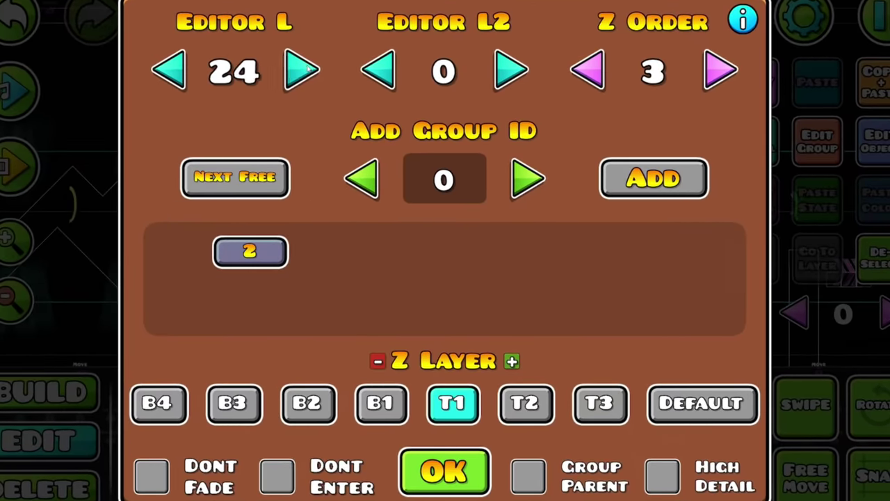
{"action": "double_click", "coordinate": [302, 71]}
{"action": "double_click", "coordinate": [303, 71]}
{"action": "double_click", "coordinate": [303, 71]}
{"action": "left_click", "coordinate": [444, 471]}
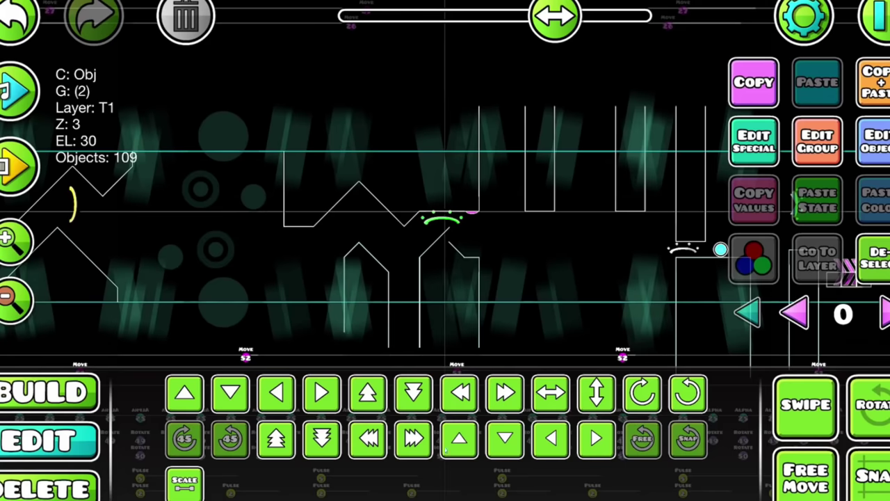
Add the selected lower outlines on editor layer 30 to group 53.
{"action": "left_click", "coordinate": [14, 302]}
{"action": "left_click_drag", "start_coordinate": [397, 272], "coordinate": [456, 272]}
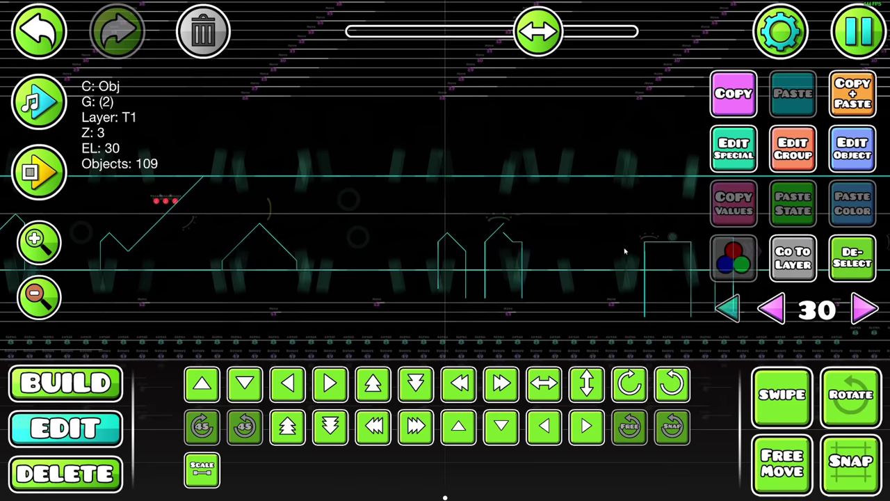
{"action": "left_click", "coordinate": [793, 148]}
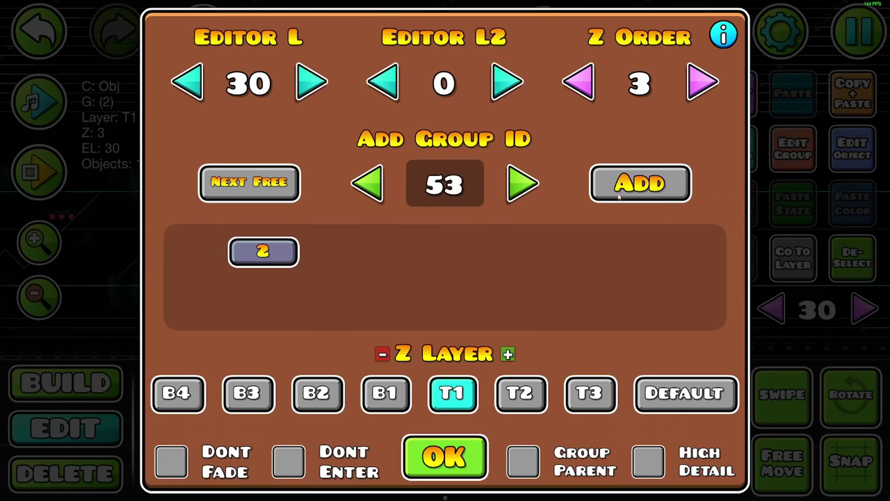
{"action": "left_click", "coordinate": [629, 182]}
{"action": "left_click", "coordinate": [446, 454]}
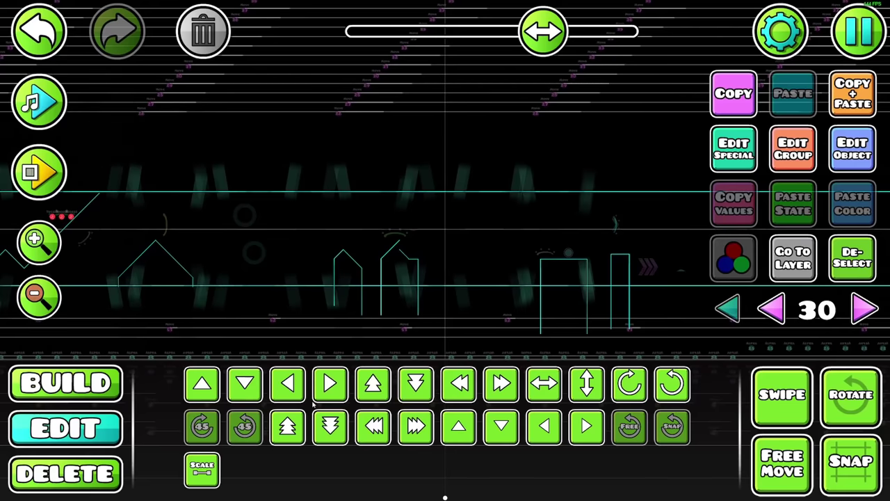
Replace group 53 with group 54 on the selected lower outlines, keeping group 2.
{"action": "left_click", "coordinate": [793, 148]}
{"action": "left_click", "coordinate": [355, 252]}
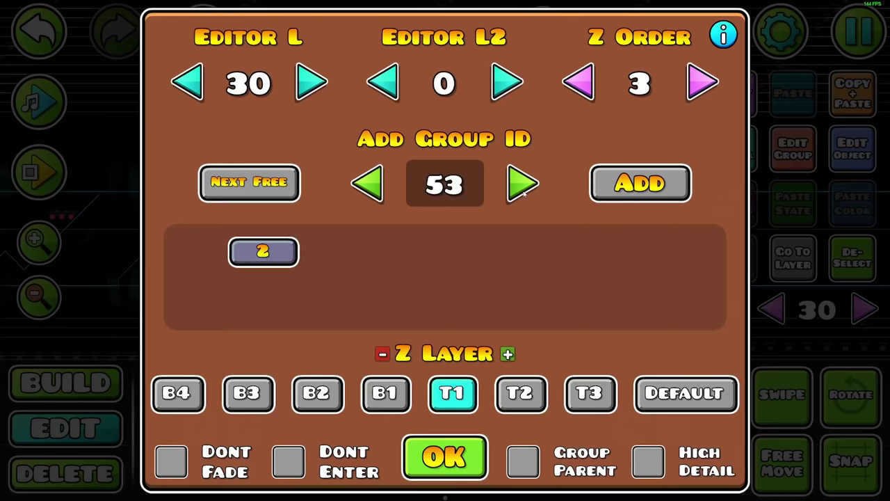
{"action": "left_click", "coordinate": [523, 183]}
{"action": "left_click", "coordinate": [638, 183]}
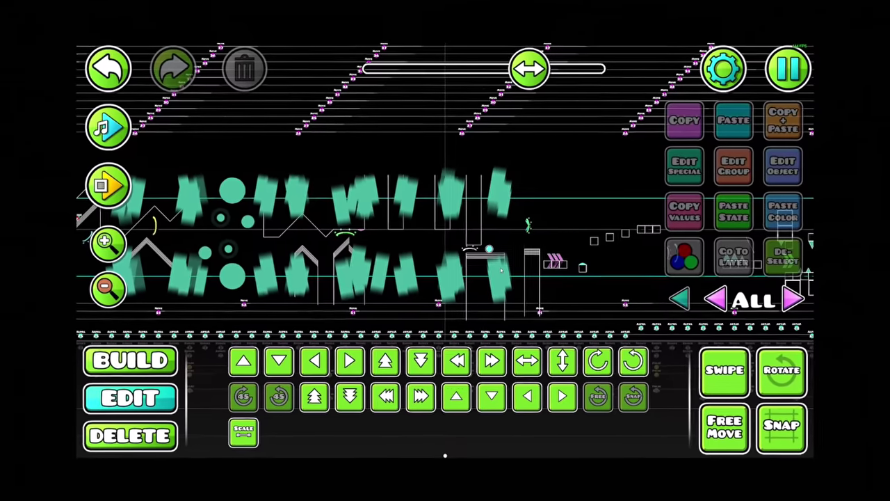
Go to editor layer 34, select all outlines on it, and shift them slightly left.
{"action": "left_click", "coordinate": [866, 308]}
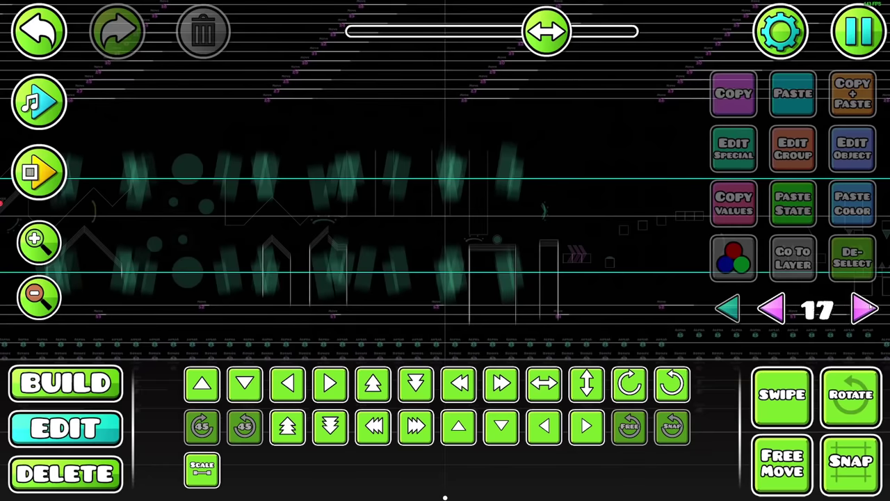
{"action": "left_click", "coordinate": [866, 309]}
{"action": "left_click", "coordinate": [866, 308]}
{"action": "left_click", "coordinate": [866, 308]}
{"action": "left_click", "coordinate": [865, 308]}
{"action": "left_click", "coordinate": [866, 308]}
{"action": "left_click", "coordinate": [866, 308]}
{"action": "left_click", "coordinate": [866, 308]}
{"action": "triple_click", "coordinate": [867, 308]}
{"action": "triple_click", "coordinate": [866, 308]}
{"action": "double_click", "coordinate": [866, 310]}
{"action": "left_click", "coordinate": [772, 308]}
{"action": "left_click", "coordinate": [772, 394]}
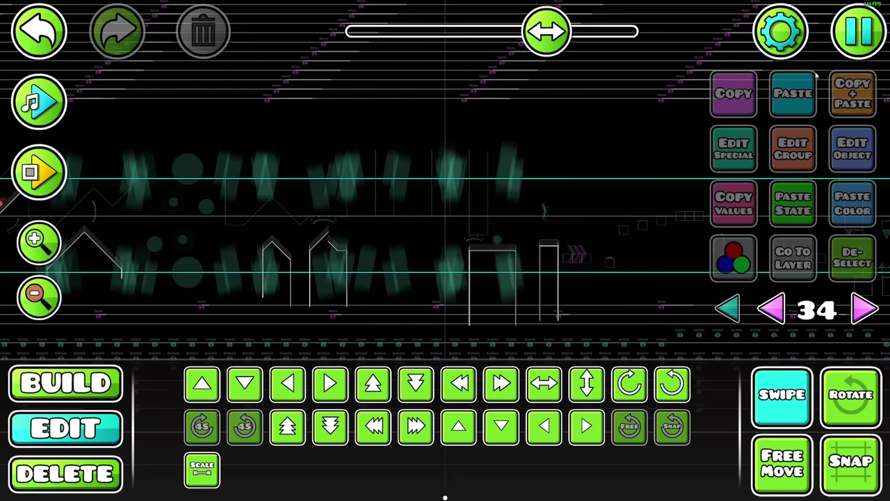
{"action": "left_click", "coordinate": [853, 37]}
{"action": "left_click", "coordinate": [706, 344]}
{"action": "left_click", "coordinate": [535, 120]}
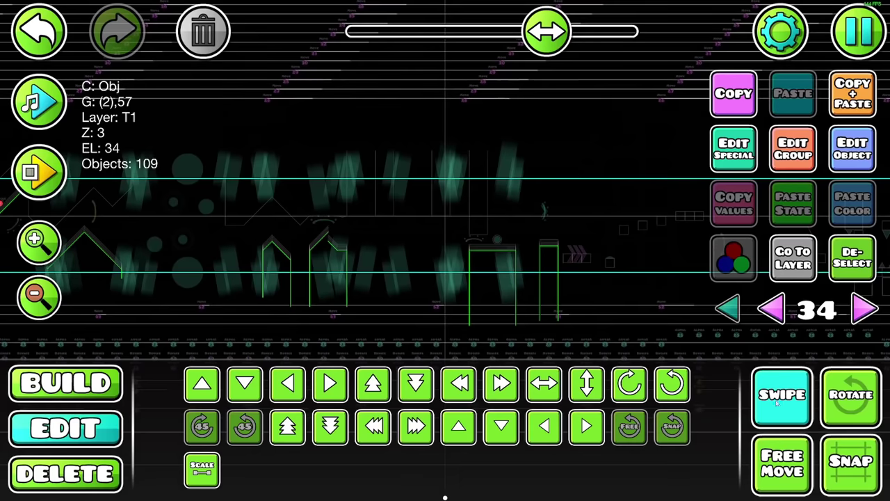
{"action": "left_click", "coordinate": [673, 381]}
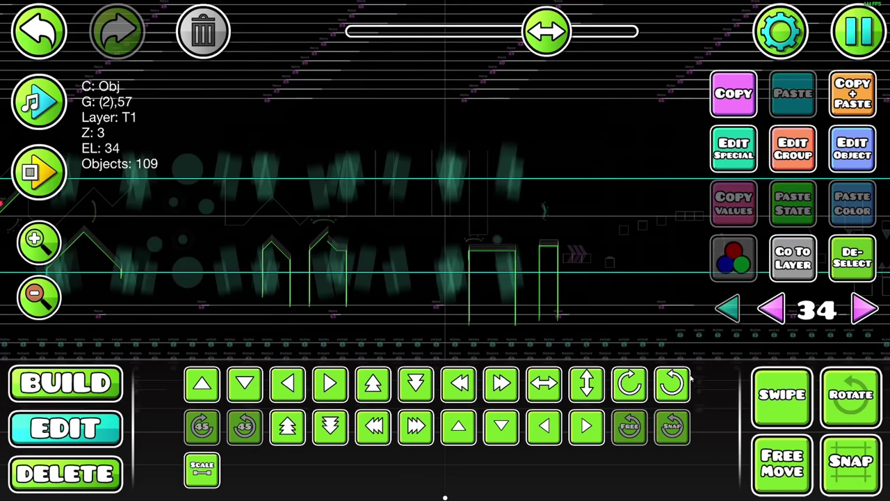
Switch to editor layer 33 and select all outlines on it.
{"action": "left_click", "coordinate": [772, 308]}
{"action": "left_click", "coordinate": [852, 36]}
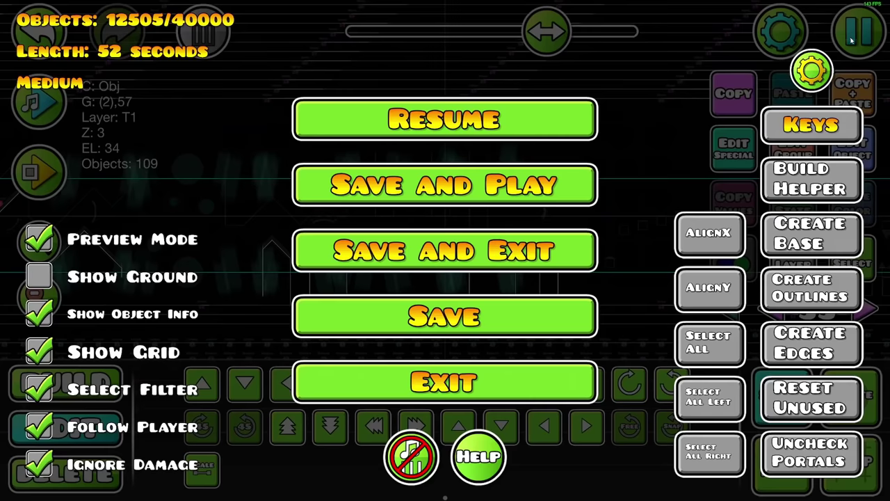
{"action": "left_click", "coordinate": [716, 344]}
{"action": "left_click", "coordinate": [445, 118]}
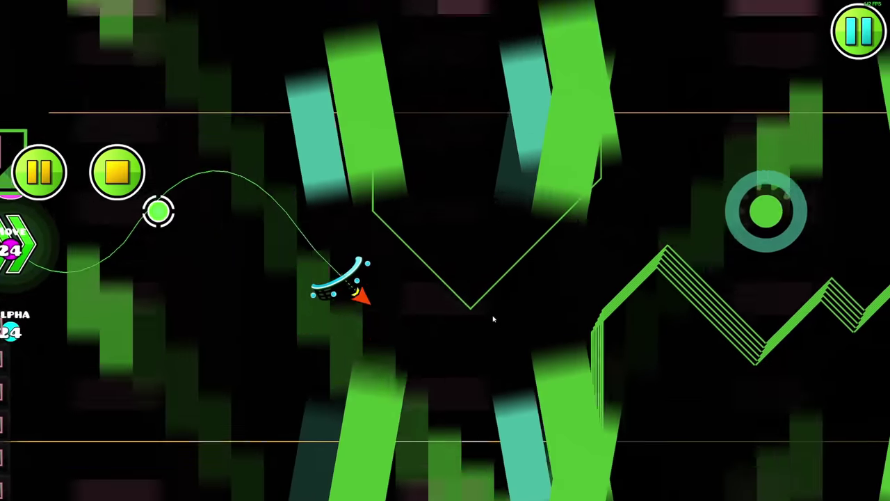
Playtest the wave section to check the stacked outlines along the slopes.
{"action": "left_click", "coordinate": [493, 318]}
{"action": "left_click", "coordinate": [484, 312]}
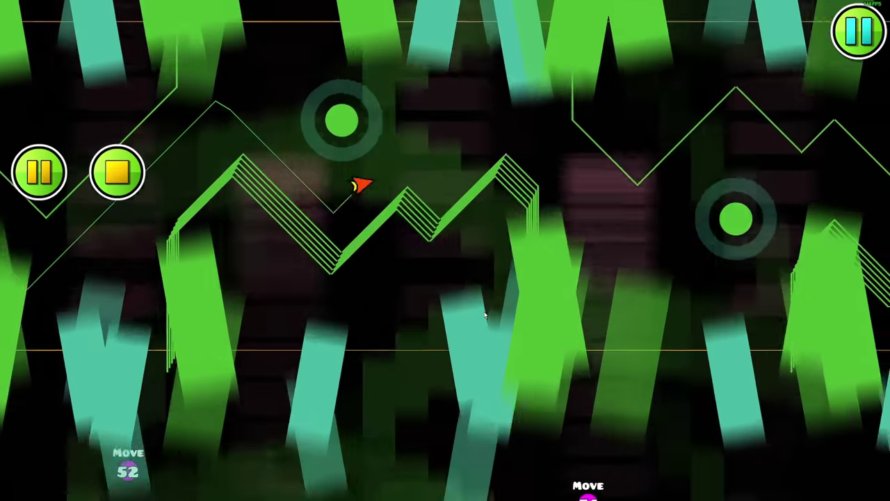
{"action": "left_click", "coordinate": [481, 311]}
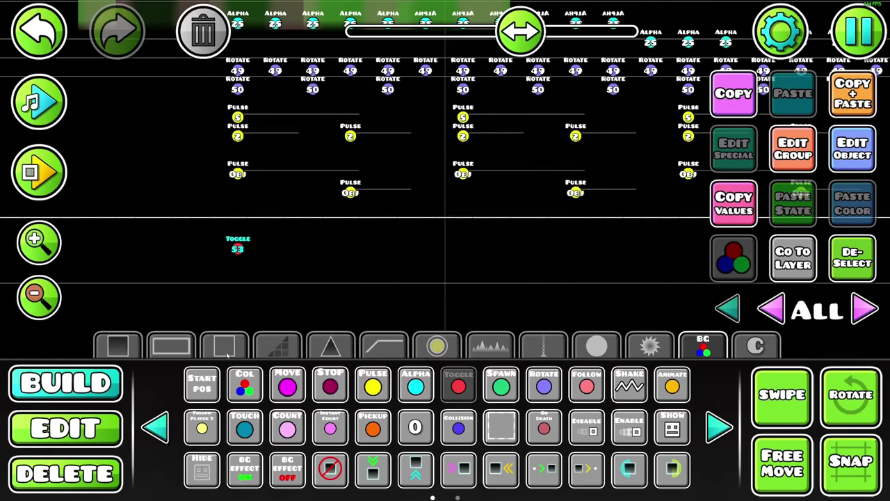
Set the opacity in the selected objects' opacity effect to 0.50.
{"action": "left_click", "coordinate": [171, 346]}
{"action": "left_click", "coordinate": [328, 386]}
{"action": "left_click", "coordinate": [851, 161]}
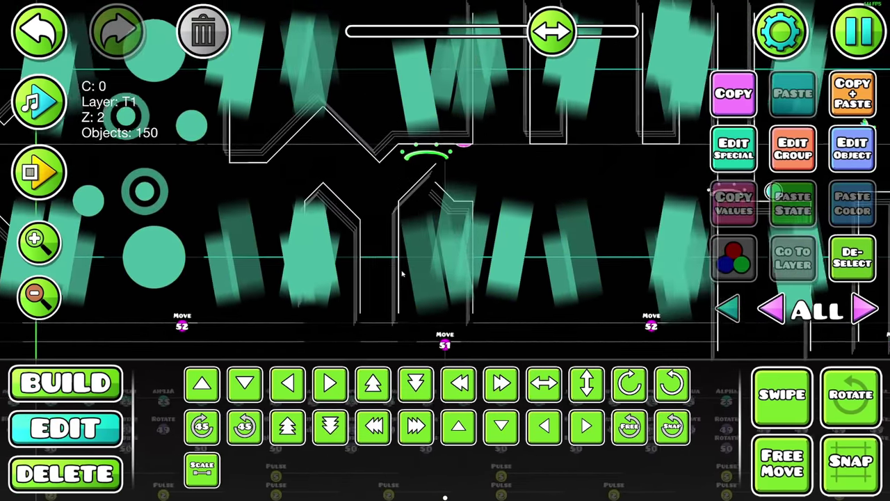
{"action": "left_click_drag", "start_coordinate": [402, 273], "coordinate": [422, 267]}
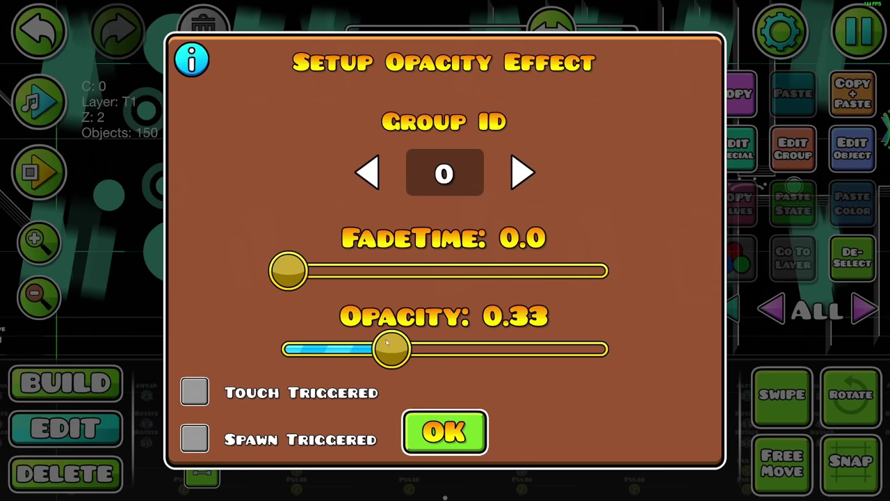
{"action": "left_click_drag", "start_coordinate": [383, 356], "coordinate": [437, 356]}
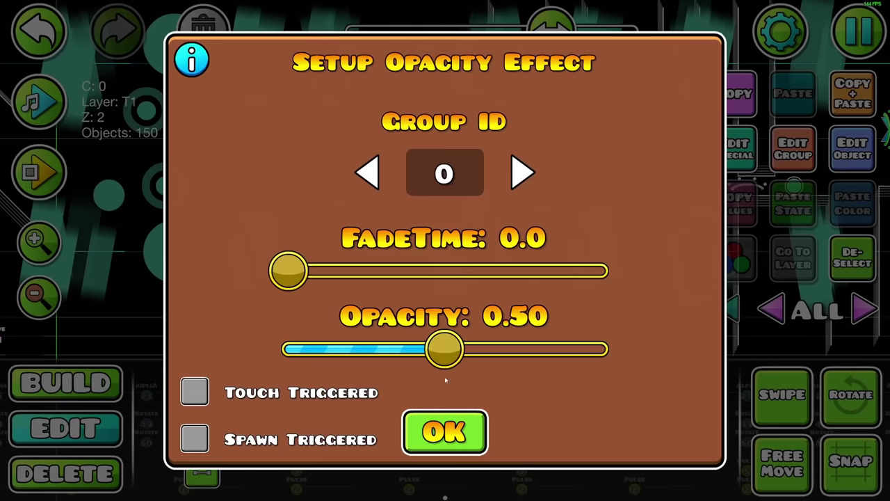
{"action": "left_click", "coordinate": [449, 428]}
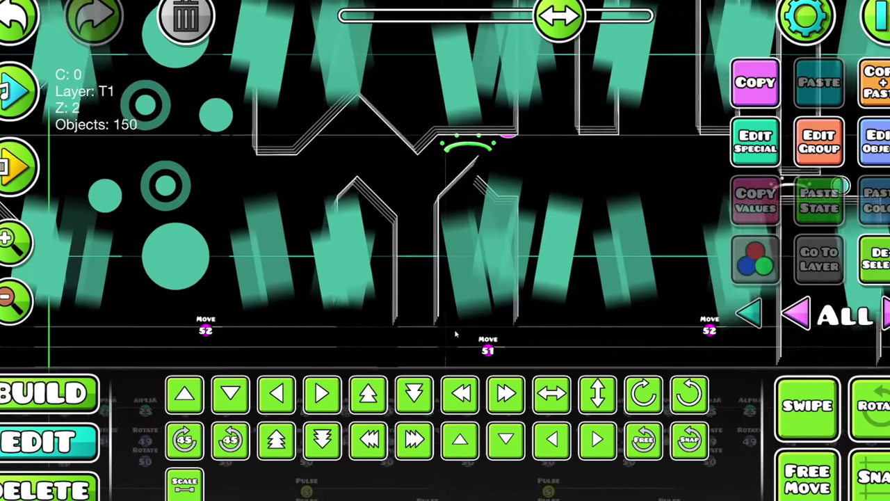
{"action": "left_click_drag", "start_coordinate": [455, 335], "coordinate": [474, 336]}
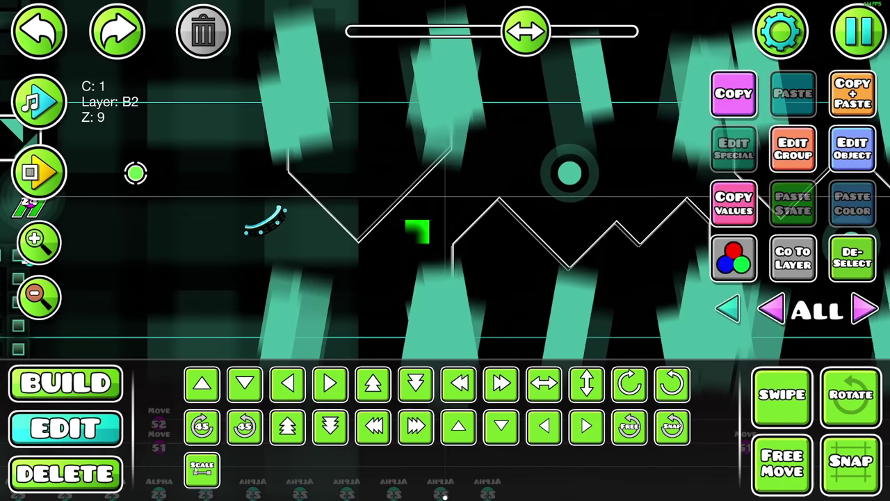
Scale the small block between the first two slope outlines to 0.50 and add it to group 53.
{"action": "left_click", "coordinate": [199, 464]}
{"action": "left_click_drag", "start_coordinate": [381, 203], "coordinate": [200, 213]}
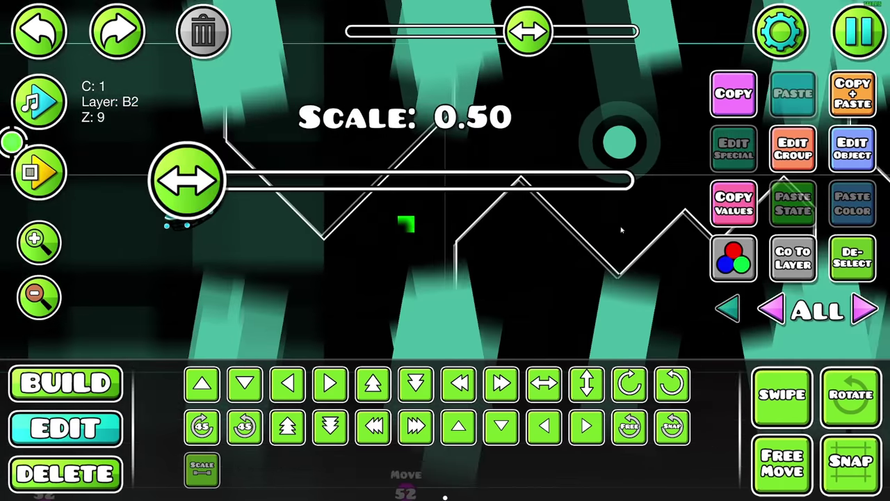
{"action": "left_click", "coordinate": [793, 148]}
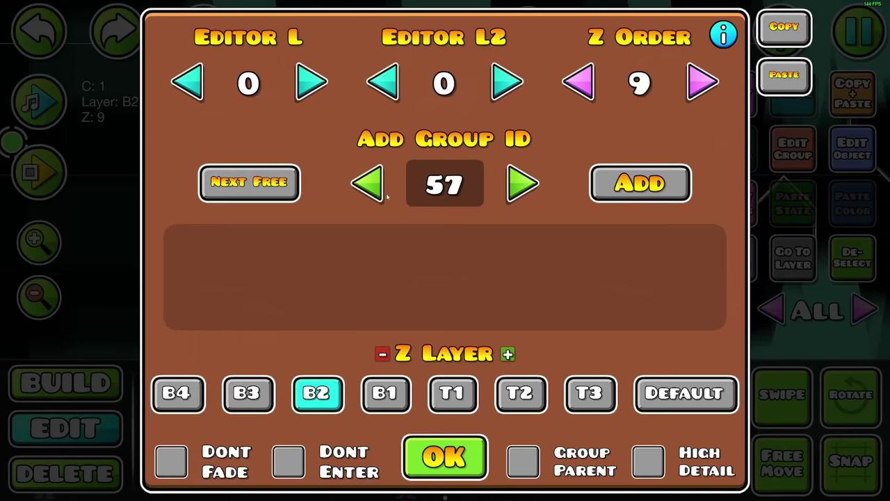
{"action": "left_click", "coordinate": [369, 185]}
{"action": "left_click", "coordinate": [368, 185]}
{"action": "left_click", "coordinate": [368, 185]}
{"action": "left_click", "coordinate": [369, 185]}
{"action": "left_click", "coordinate": [639, 183]}
{"action": "left_click", "coordinate": [445, 457]}
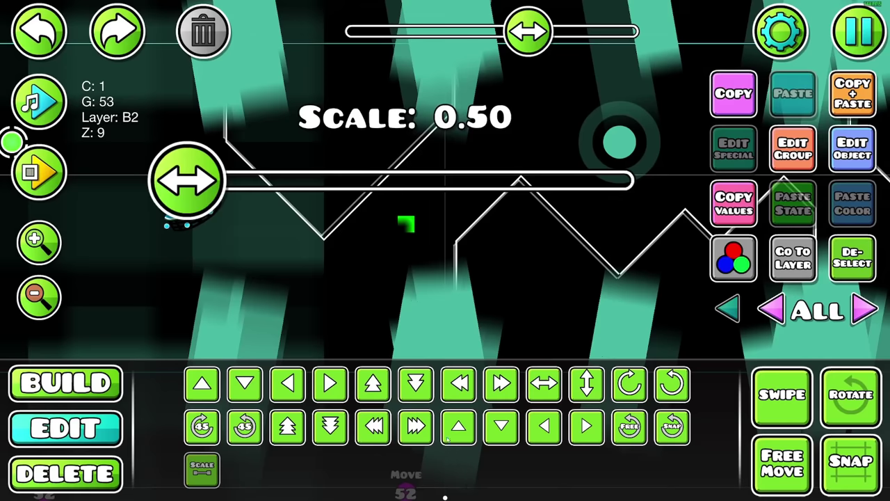
Replace group 53 with group 54 on the newly placed copy of the small block.
{"action": "left_click", "coordinate": [793, 148]}
{"action": "left_click", "coordinate": [264, 251]}
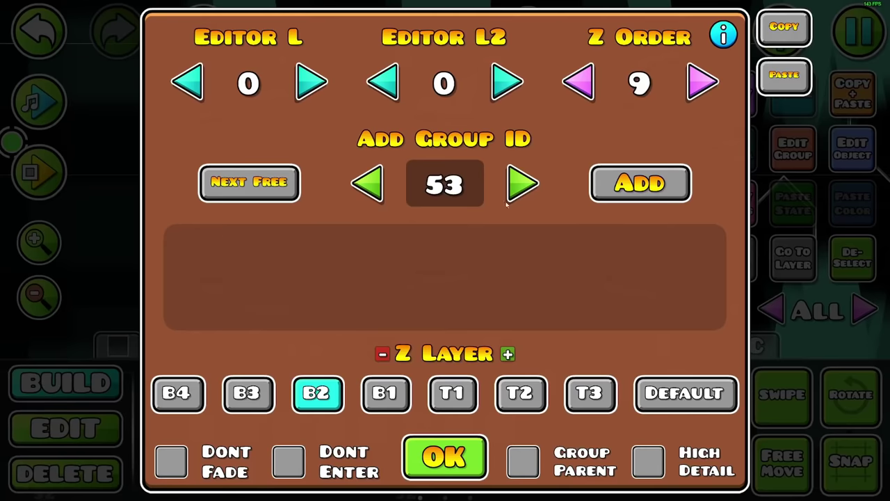
{"action": "left_click", "coordinate": [523, 183]}
{"action": "left_click", "coordinate": [640, 183]}
{"action": "left_click", "coordinate": [445, 456]}
Place another copy of the small block and replace its group with 55.
{"action": "left_click", "coordinate": [65, 382]}
{"action": "left_click", "coordinate": [338, 385]}
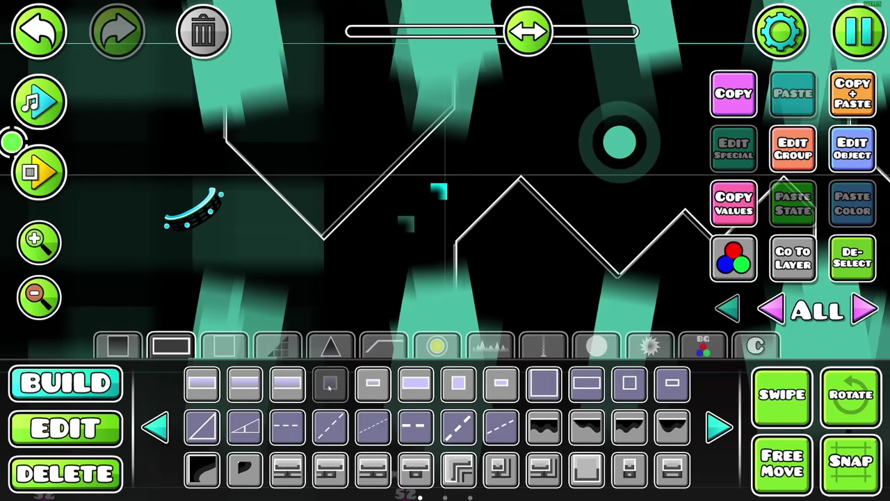
{"action": "left_click", "coordinate": [339, 385]}
{"action": "left_click", "coordinate": [793, 148]}
{"action": "left_click", "coordinate": [264, 250]}
{"action": "left_click", "coordinate": [522, 183]}
{"action": "left_click", "coordinate": [640, 183]}
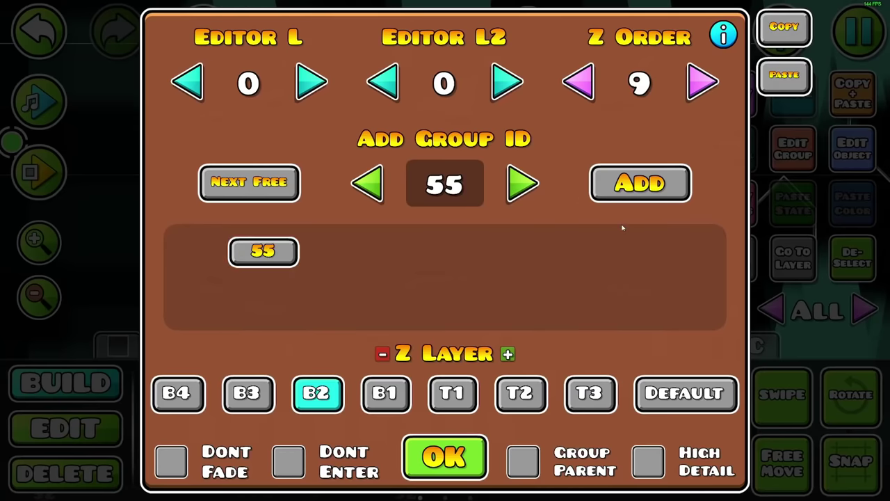
{"action": "left_click", "coordinate": [445, 457]}
Select the six gear saws on editor layer 1 and check their base and detail color channels.
{"action": "left_click", "coordinate": [762, 395]}
{"action": "left_click_drag", "start_coordinate": [477, 304], "coordinate": [652, 295]}
{"action": "left_click", "coordinate": [733, 259]}
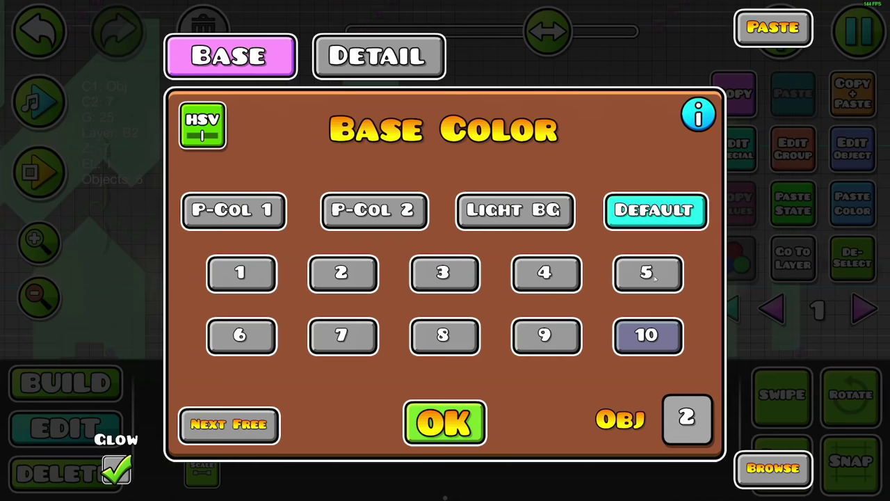
{"action": "left_click", "coordinate": [402, 64]}
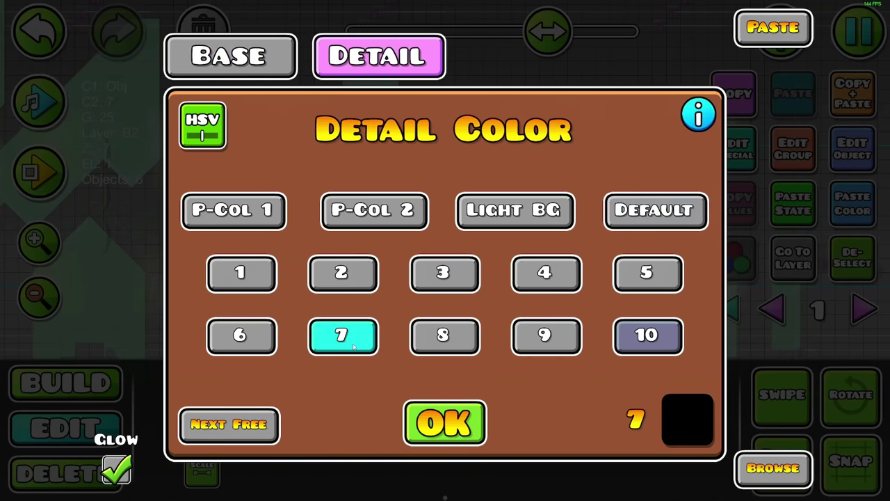
{"action": "left_click", "coordinate": [433, 419]}
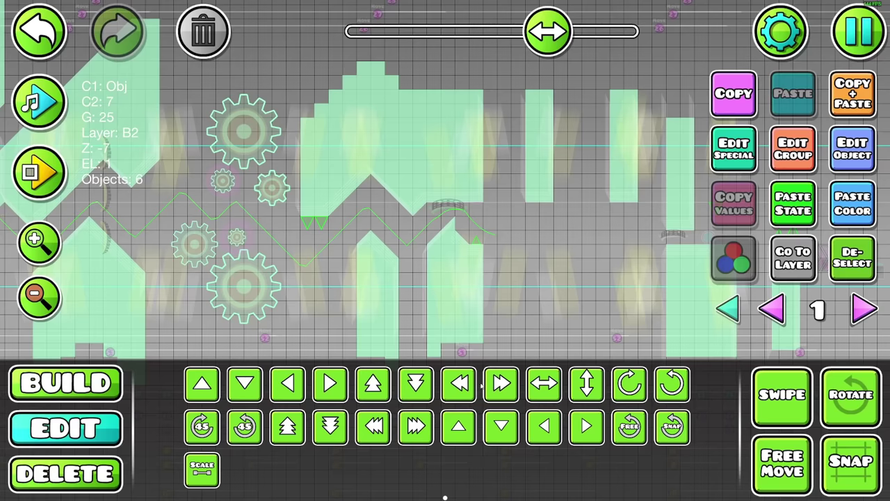
Duplicate the six selected gear saws, move the copies to editor layer 2, remove group 25 and set their Z layer to B1.
{"action": "left_click", "coordinate": [843, 105]}
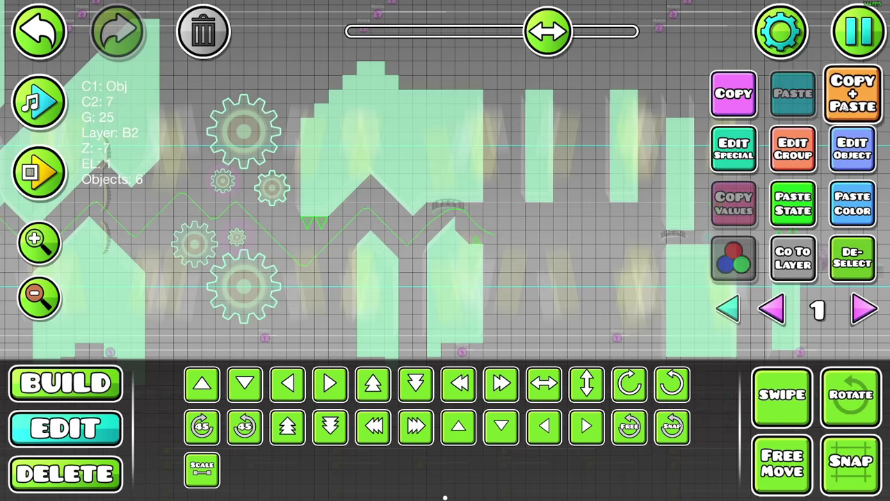
{"action": "left_click", "coordinate": [800, 139]}
{"action": "left_click", "coordinate": [312, 83]}
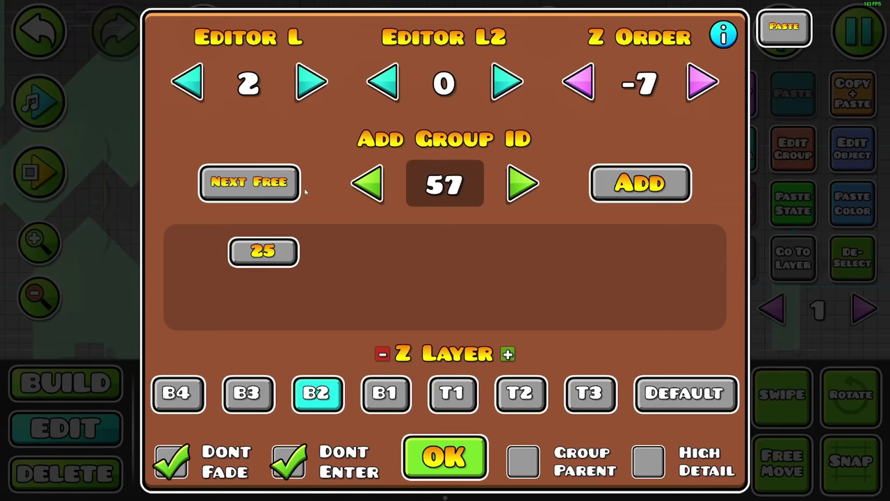
{"action": "left_click", "coordinate": [270, 251]}
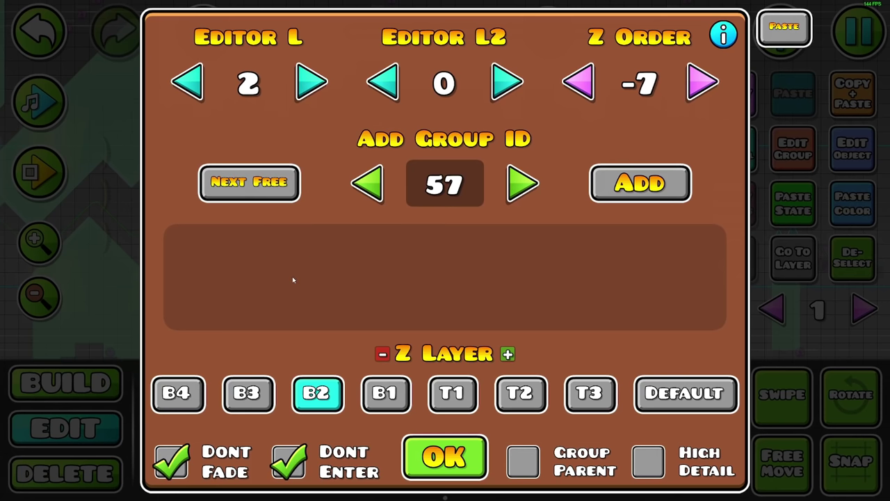
{"action": "left_click", "coordinate": [390, 392]}
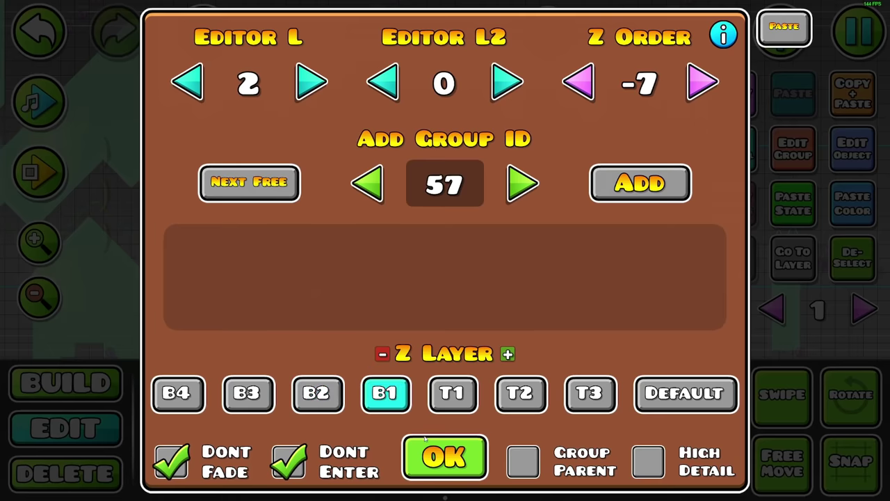
{"action": "left_click", "coordinate": [436, 455]}
Assign color channel 8 as the detail color of the six duplicated saws and view their base color.
{"action": "left_click", "coordinate": [733, 259]}
{"action": "left_click", "coordinate": [438, 67]}
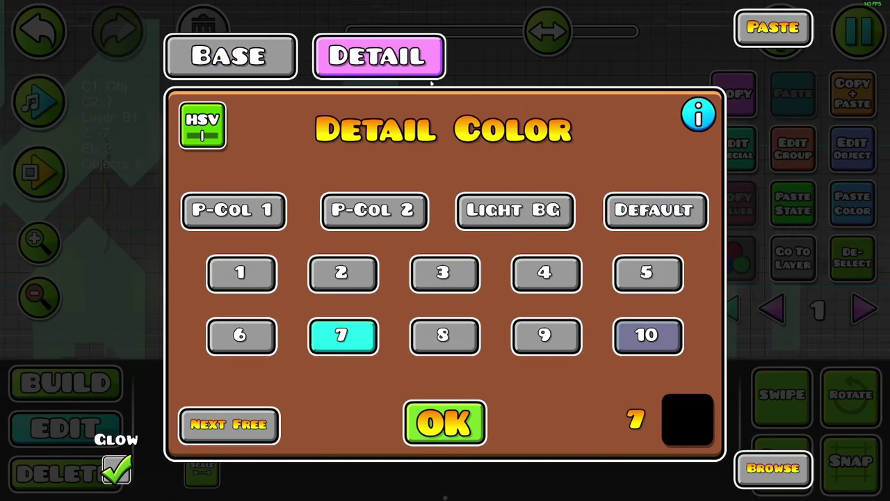
{"action": "left_click", "coordinate": [422, 339]}
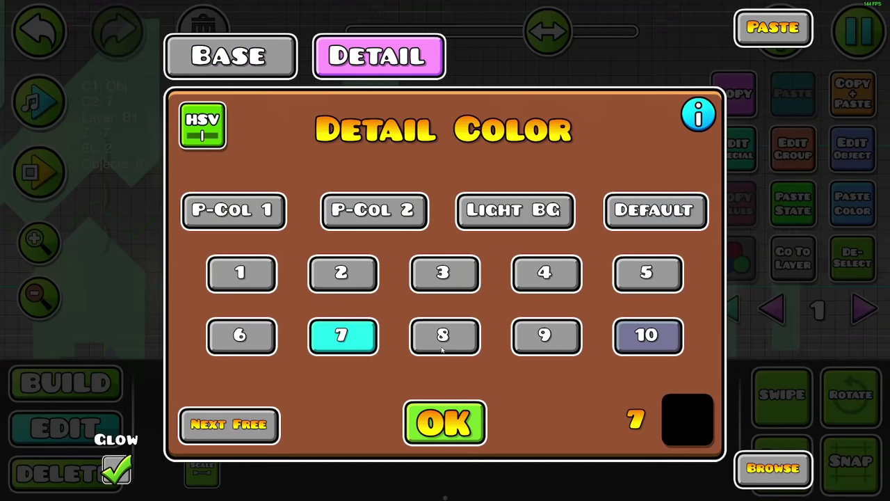
{"action": "left_click", "coordinate": [262, 60]}
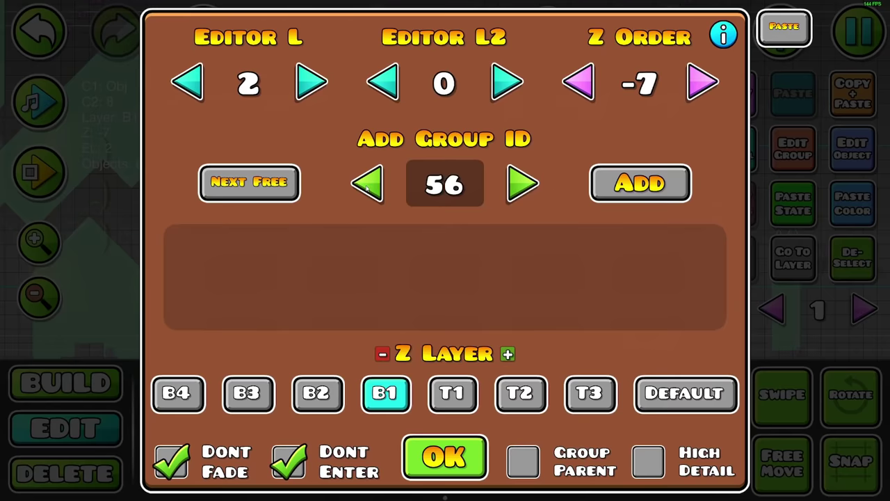
Add the six duplicated saws to group 58.
{"action": "left_click", "coordinate": [366, 180]}
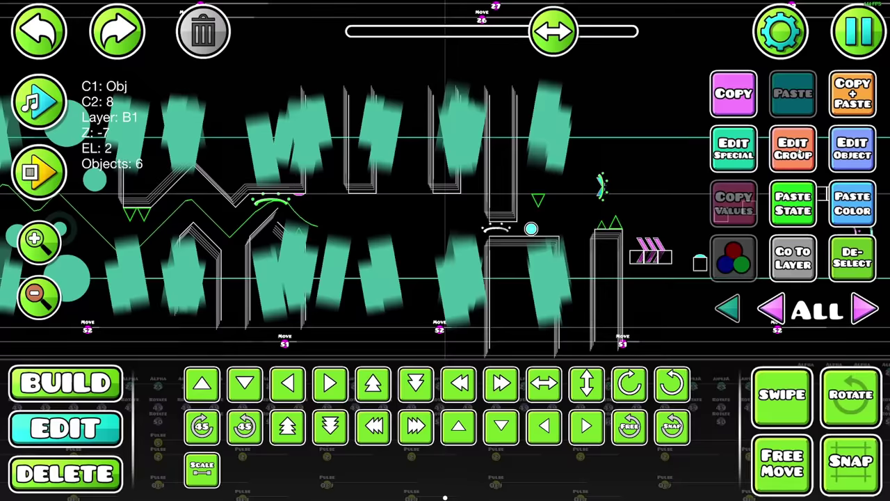
{"action": "left_click", "coordinate": [792, 148]}
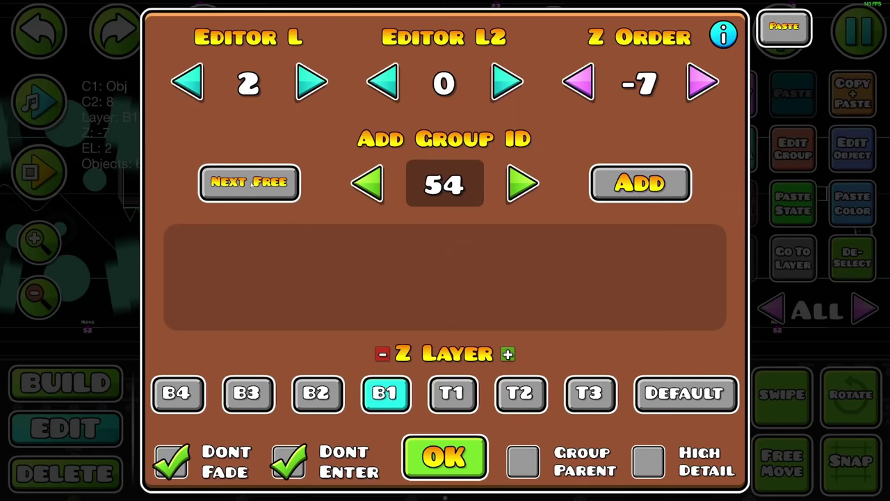
{"action": "left_click", "coordinate": [523, 182]}
{"action": "left_click", "coordinate": [524, 183]}
{"action": "left_click", "coordinate": [524, 183]}
{"action": "left_click", "coordinate": [524, 183]}
{"action": "left_click", "coordinate": [640, 183]}
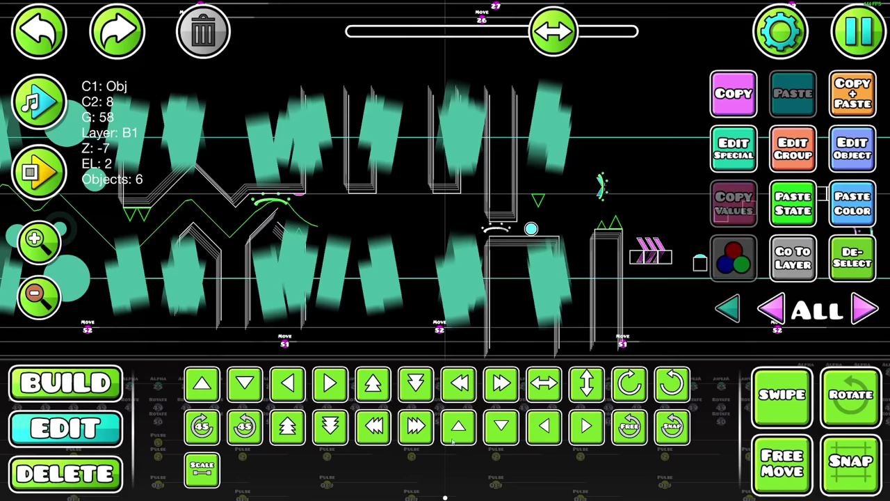
Check the trigger rows below the level, play the animated wave section in the editor and stop the playback.
{"action": "scroll", "coordinate": [660, 238], "scroll_direction": "down", "scroll_amount": 4}
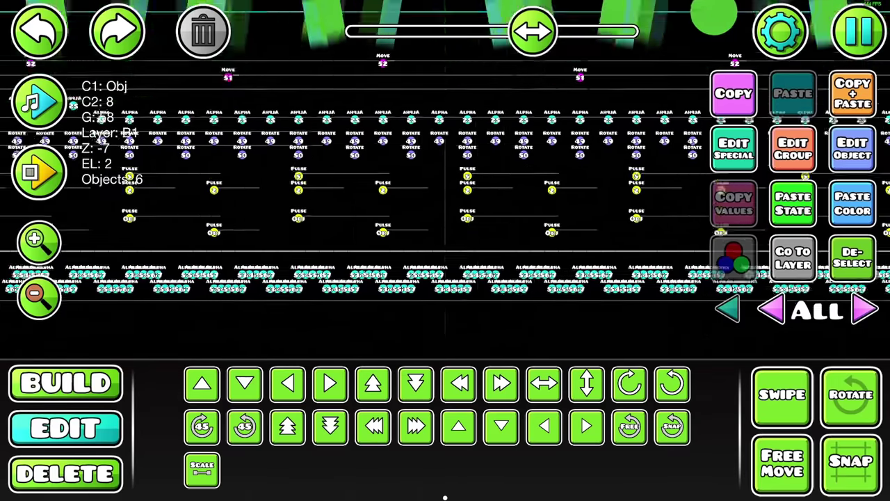
{"action": "scroll", "coordinate": [661, 239], "scroll_direction": "up", "scroll_amount": 4}
{"action": "key", "text": "1"}
{"action": "left_click", "coordinate": [387, 311]}
{"action": "left_click", "coordinate": [854, 157]}
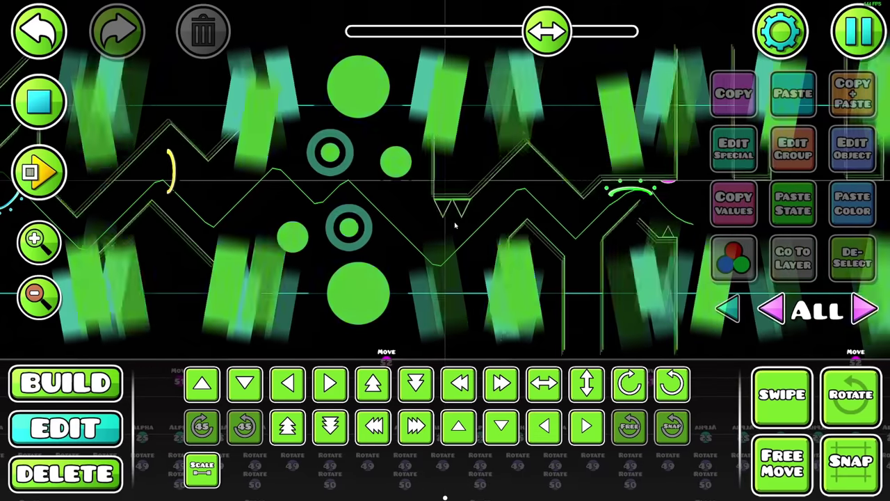
{"action": "left_click", "coordinate": [50, 103]}
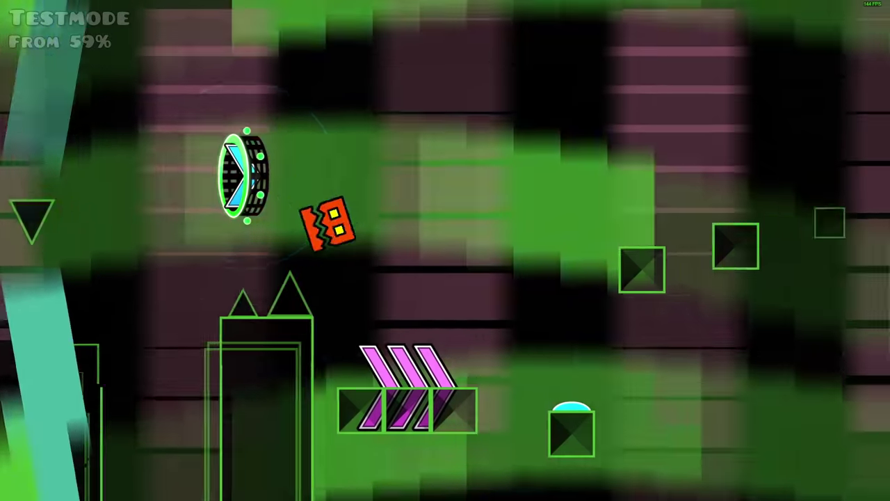
Playtest the level through the wave section and the parts after it, and return to the editor.
{"action": "key", "text": "space"}
{"action": "key", "text": "space"}
{"action": "key", "text": "space"}
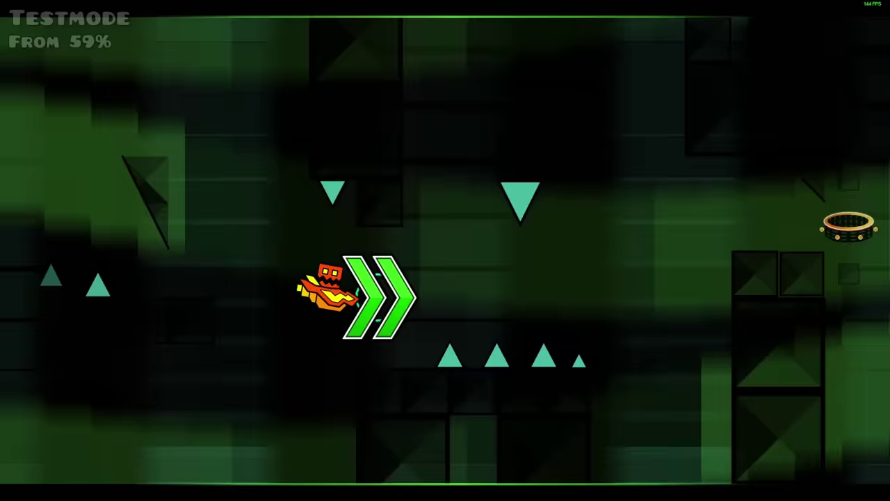
{"action": "key", "text": "space"}
{"action": "key", "text": "Escape"}
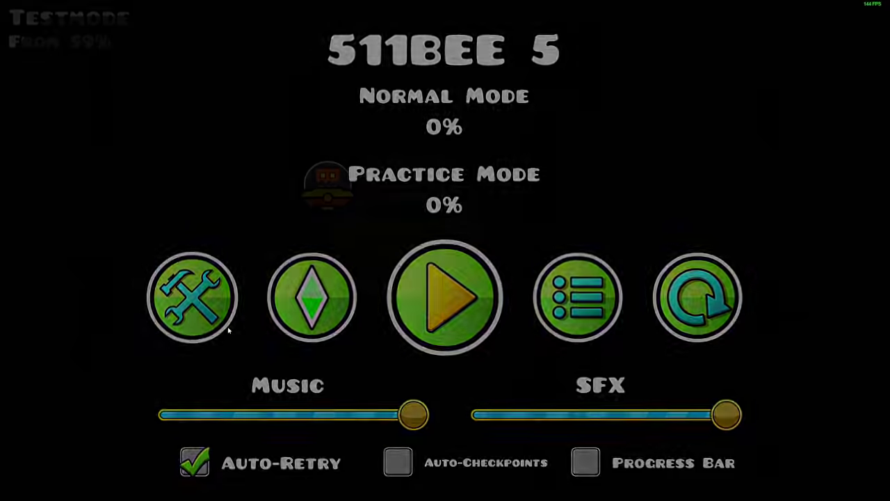
{"action": "left_click", "coordinate": [195, 296]}
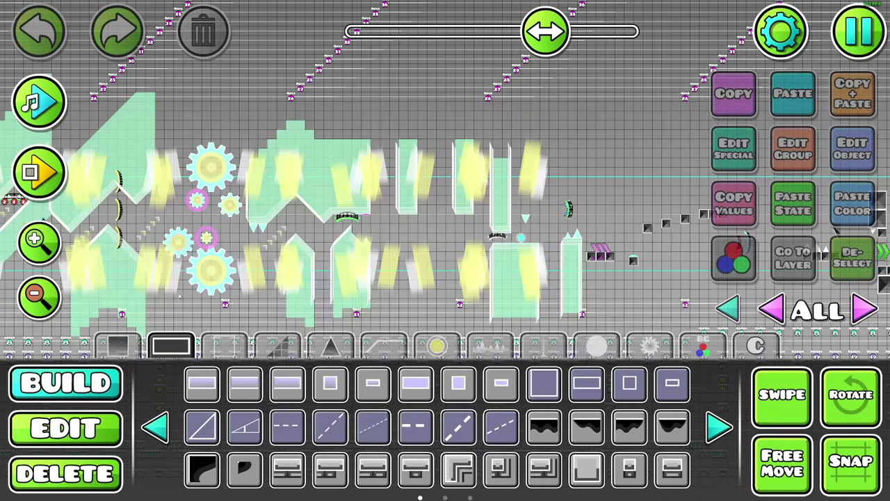
Enable Preview Mode for the editor and resume editing.
{"action": "scroll", "coordinate": [488, 297], "scroll_direction": "up", "scroll_amount": 3}
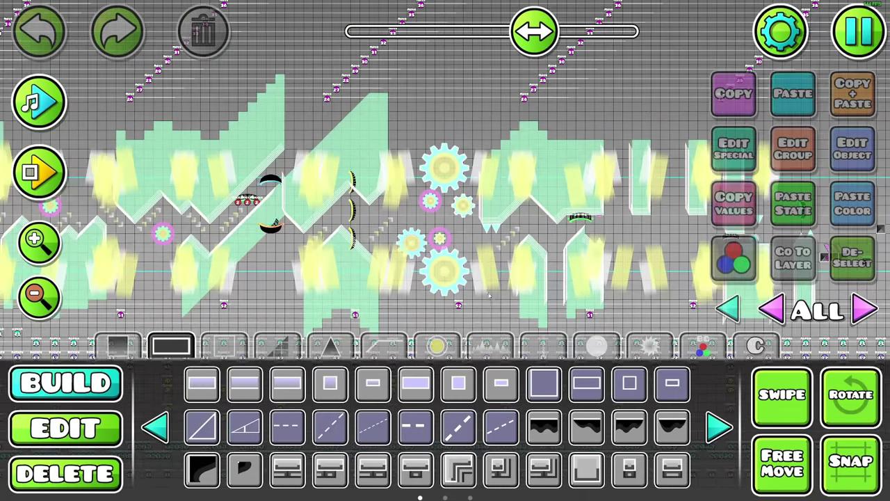
{"action": "key", "text": "Escape"}
{"action": "left_click", "coordinate": [36, 238]}
{"action": "left_click", "coordinate": [446, 119]}
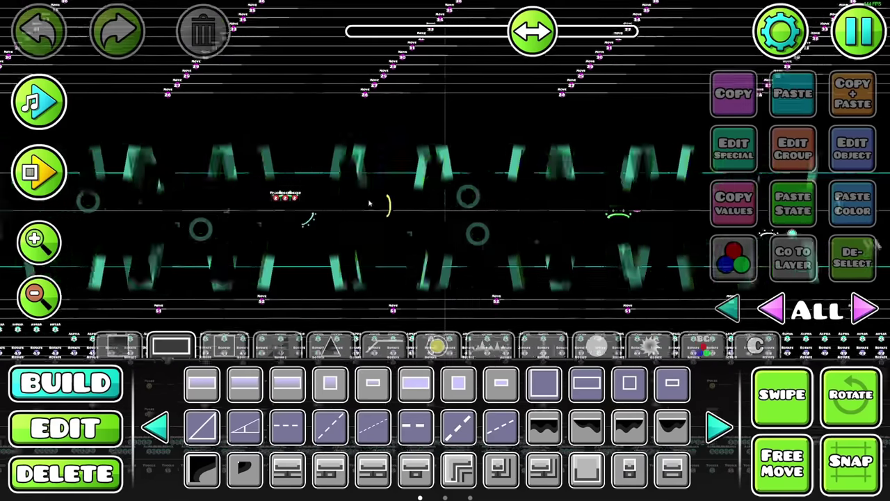
Examine the previewed wave section's beams, outlines and saws, the undecorated blocks after it, and the overall trigger layout.
{"action": "left_click_drag", "start_coordinate": [557, 202], "coordinate": [592, 202]}
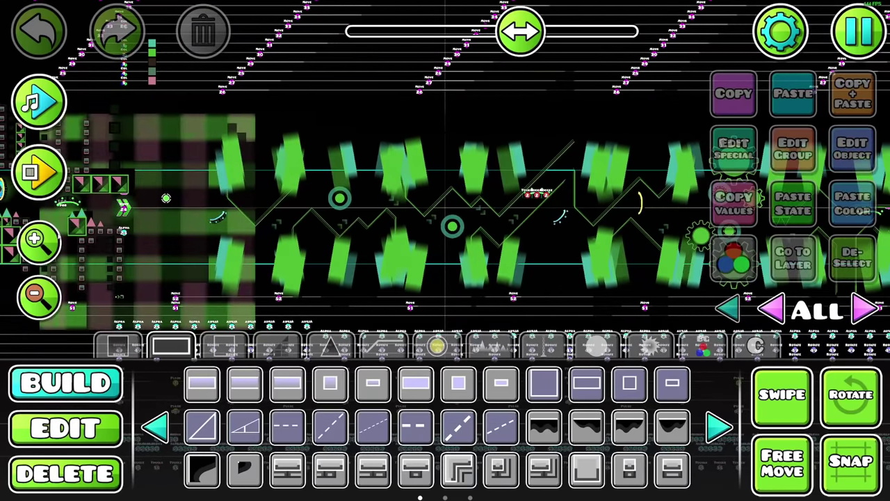
{"action": "scroll", "coordinate": [445, 202], "scroll_direction": "up", "scroll_amount": 4}
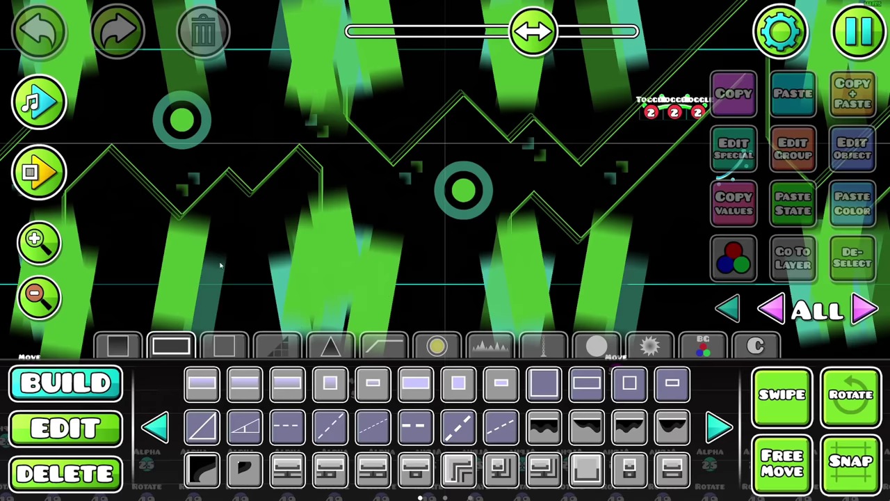
{"action": "scroll", "coordinate": [459, 274], "scroll_direction": "down", "scroll_amount": 3}
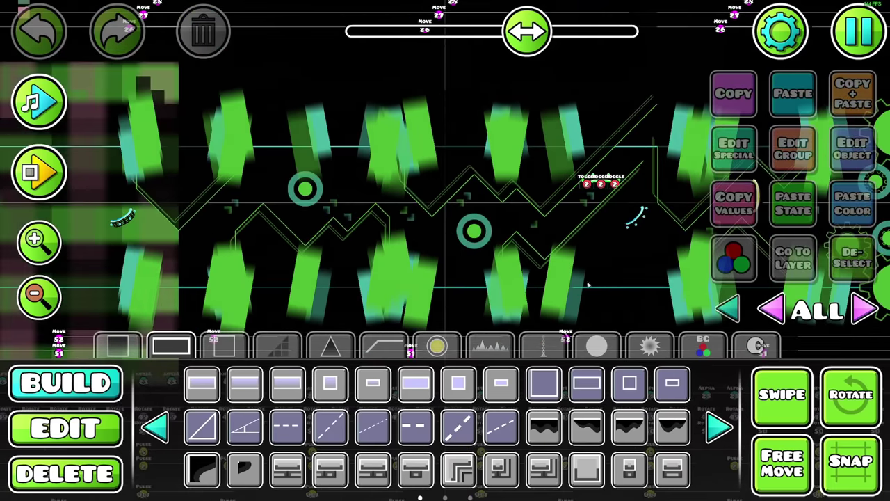
{"action": "left_click_drag", "start_coordinate": [587, 284], "coordinate": [251, 290]}
{"action": "left_click_drag", "start_coordinate": [670, 284], "coordinate": [459, 283]}
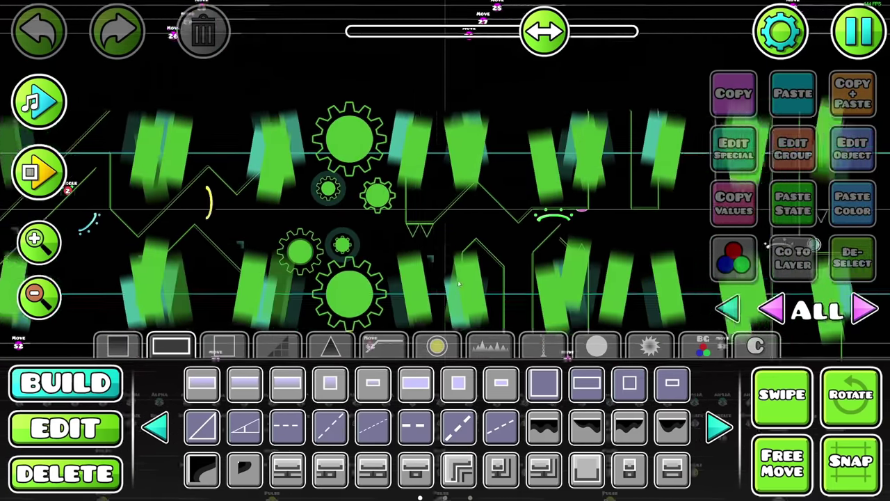
{"action": "scroll", "coordinate": [418, 271], "scroll_direction": "left", "scroll_amount": 6}
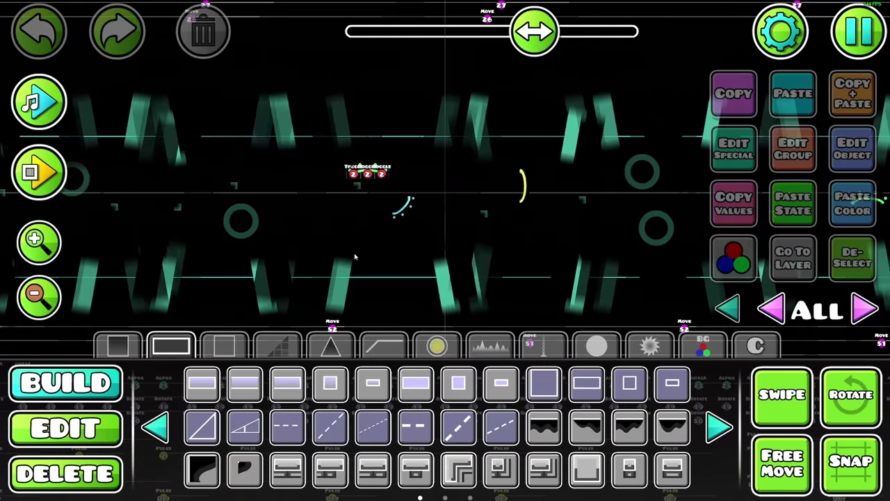
{"action": "scroll", "coordinate": [354, 258], "scroll_direction": "left", "scroll_amount": 3}
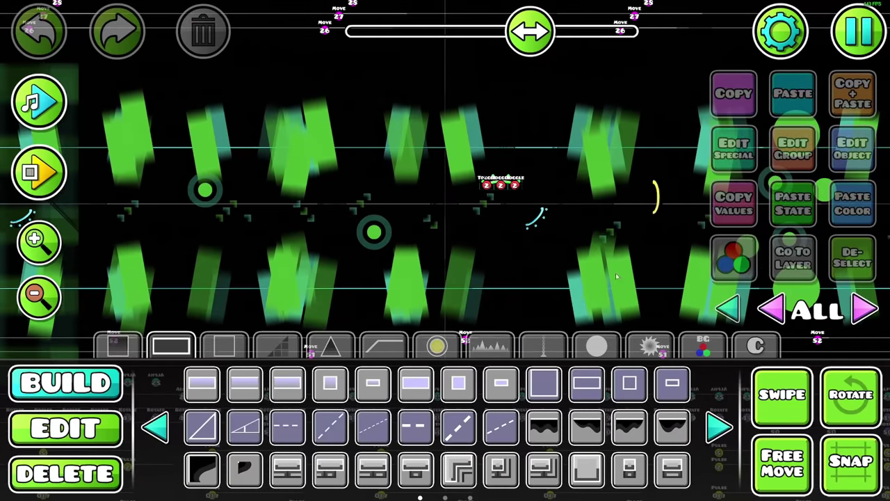
{"action": "scroll", "coordinate": [616, 277], "scroll_direction": "right", "scroll_amount": 6}
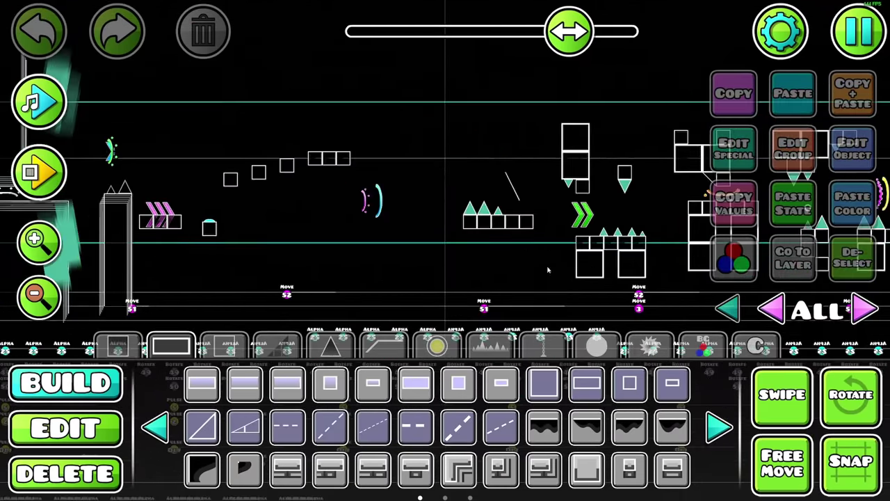
{"action": "scroll", "coordinate": [548, 270], "scroll_direction": "right", "scroll_amount": 5}
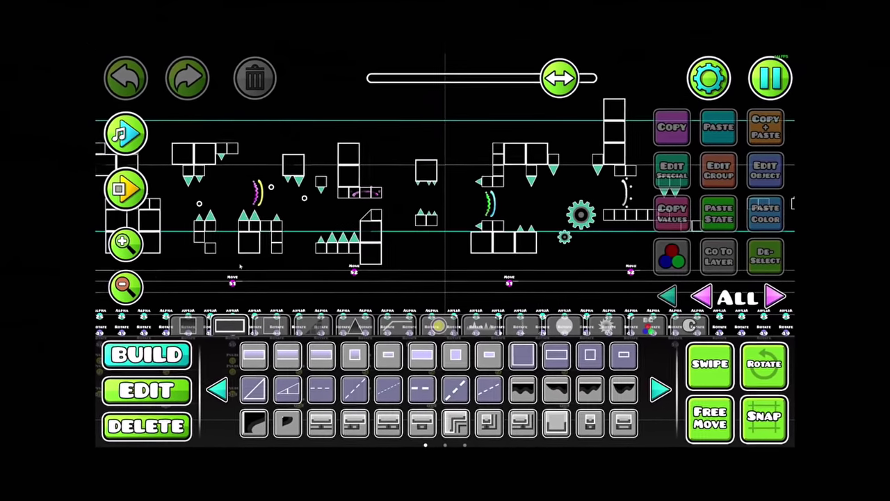
{"action": "scroll", "coordinate": [240, 267], "scroll_direction": "down", "scroll_amount": 4}
{"action": "left_click_drag", "start_coordinate": [240, 266], "coordinate": [513, 267]}
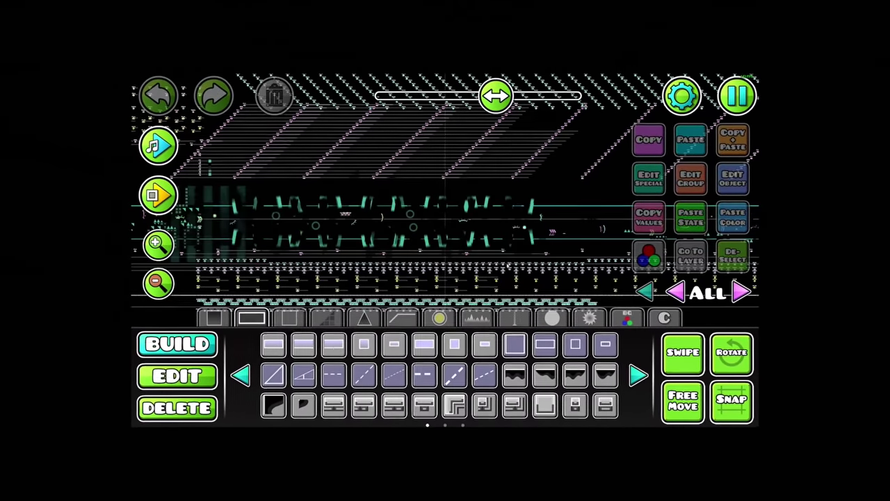
Put the editor back in edit mode, save the level and exit the editor.
{"action": "left_click", "coordinate": [177, 408]}
{"action": "left_click", "coordinate": [177, 375]}
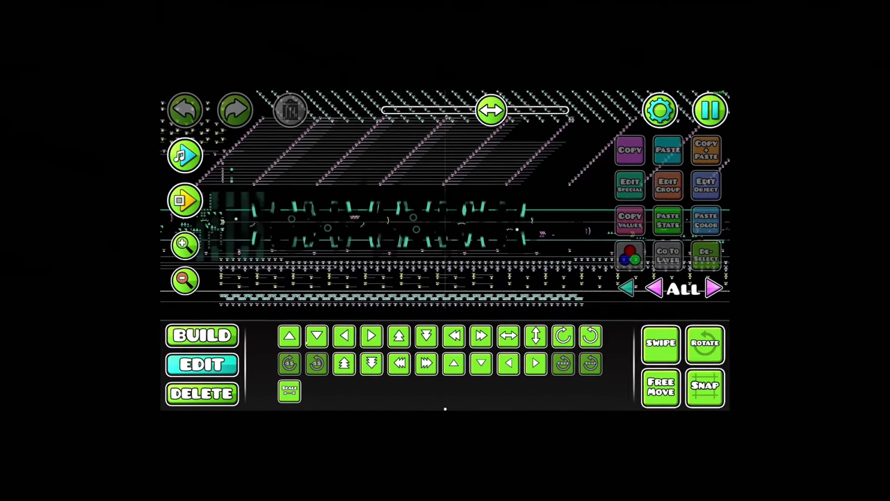
{"action": "key", "text": "Escape"}
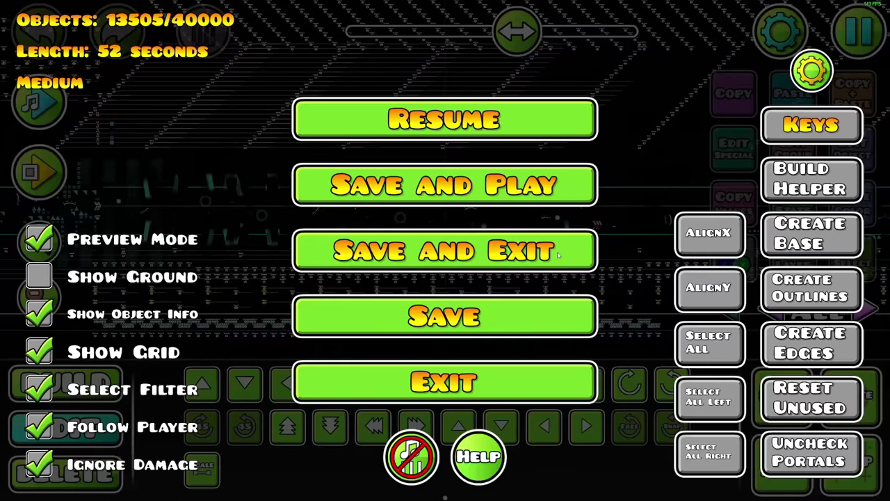
{"action": "left_click", "coordinate": [558, 255]}
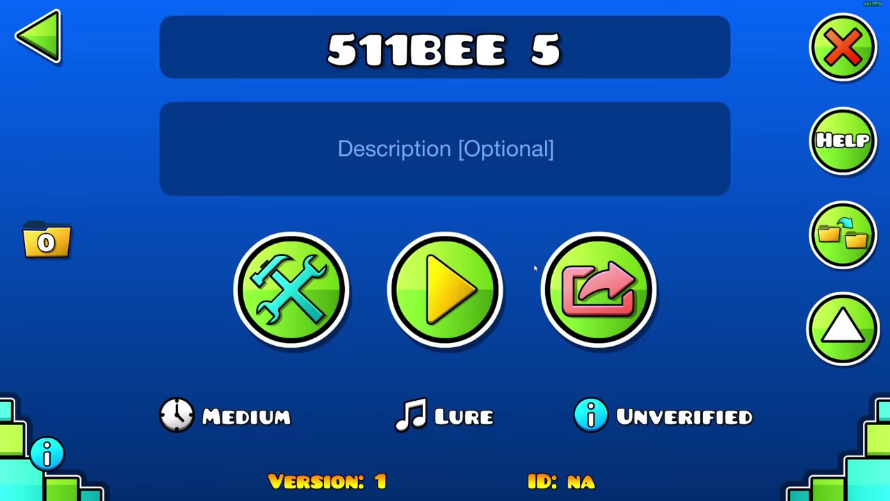